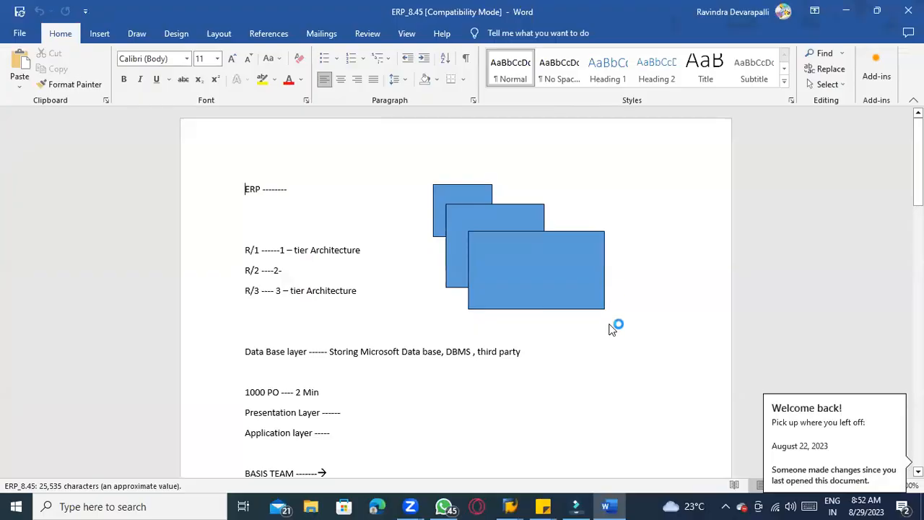
Scroll through the ERP notes document to review its sections down to the stock transfer processes
scroll(827, 295, down, 20)
scroll(706, 312, down, 20)
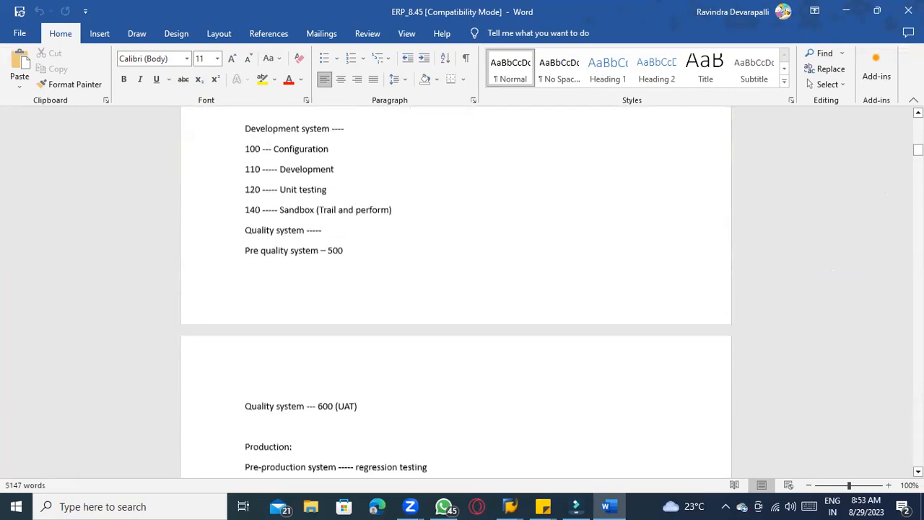
scroll(473, 365, down, 10)
scroll(473, 364, down, 20)
scroll(456, 293, down, 20)
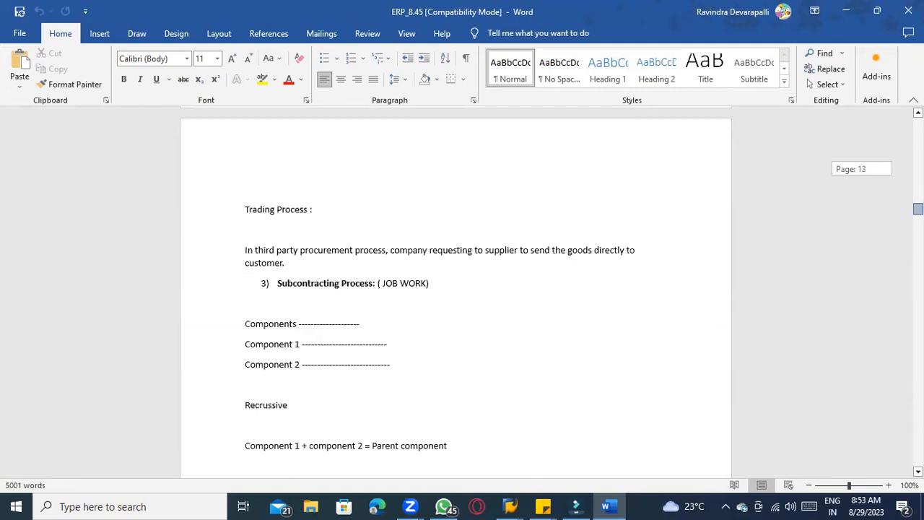
scroll(456, 292, down, 20)
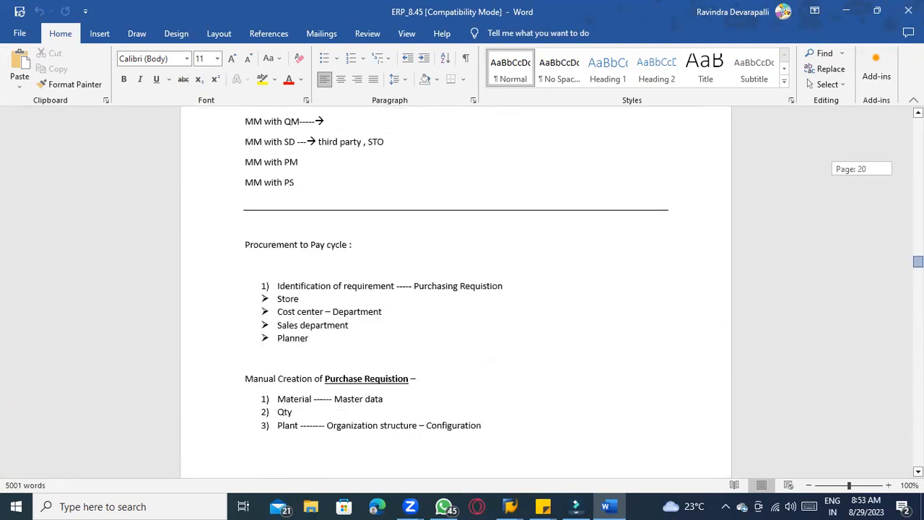
scroll(456, 292, down, 20)
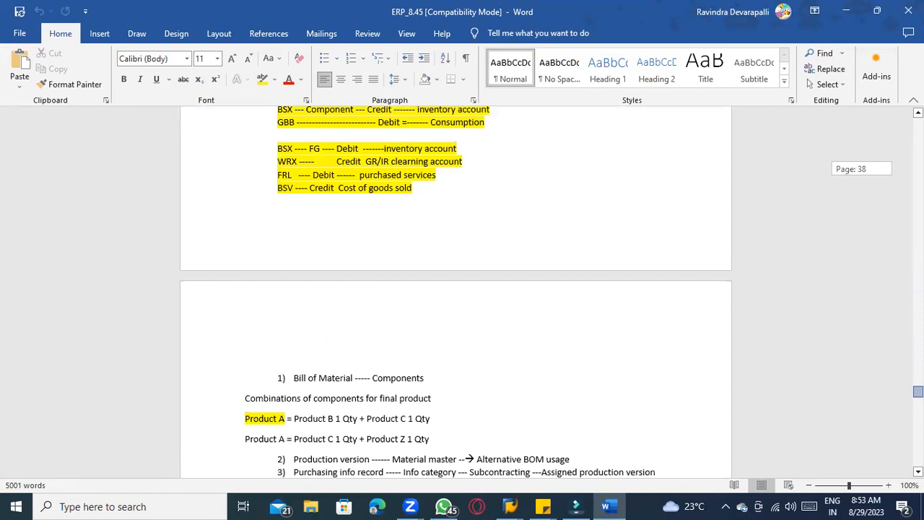
scroll(456, 293, down, 14)
scroll(456, 292, down, 10)
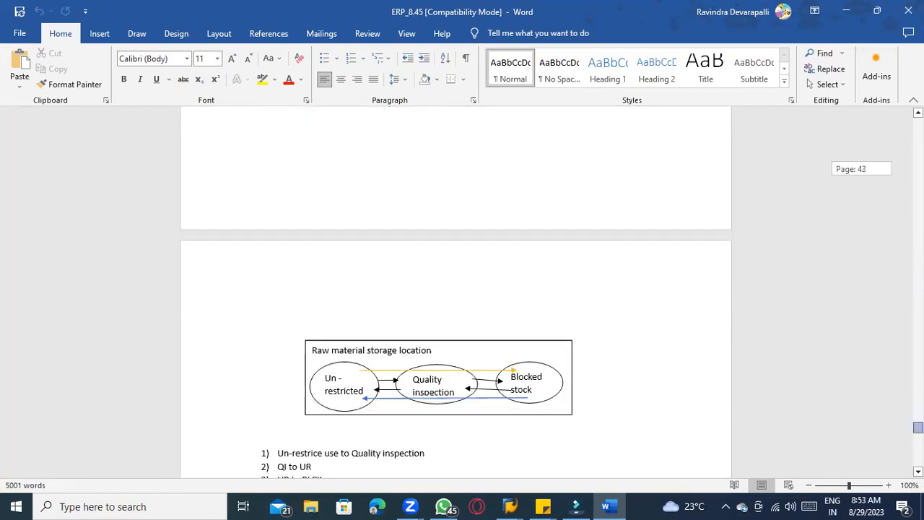
scroll(456, 292, down, 10)
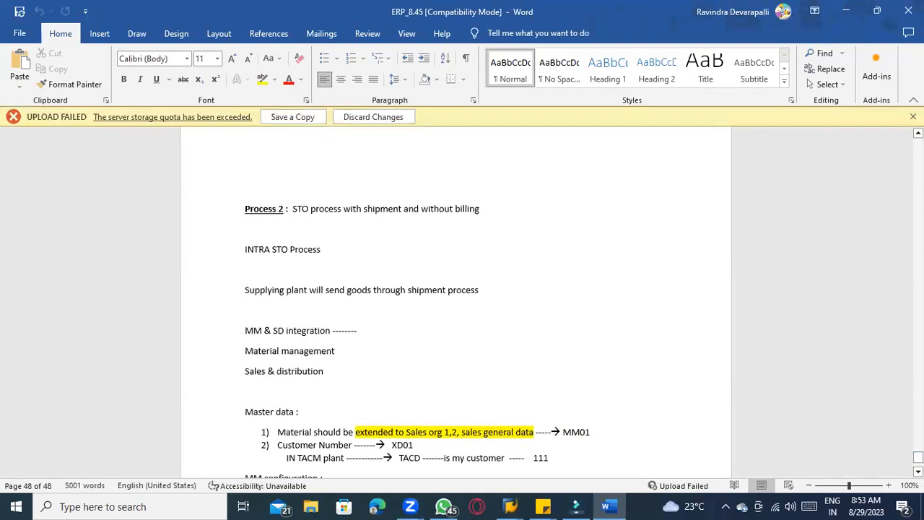
scroll(881, 416, down, 5)
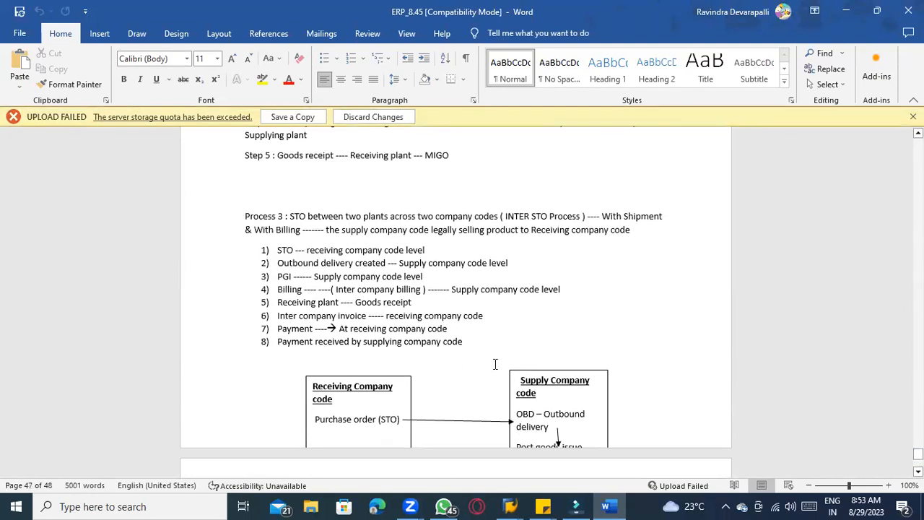
Highlight the text INTRA STO PROCESS in the Process 2 heading with the text highlight colour
scroll(491, 364, up, 4)
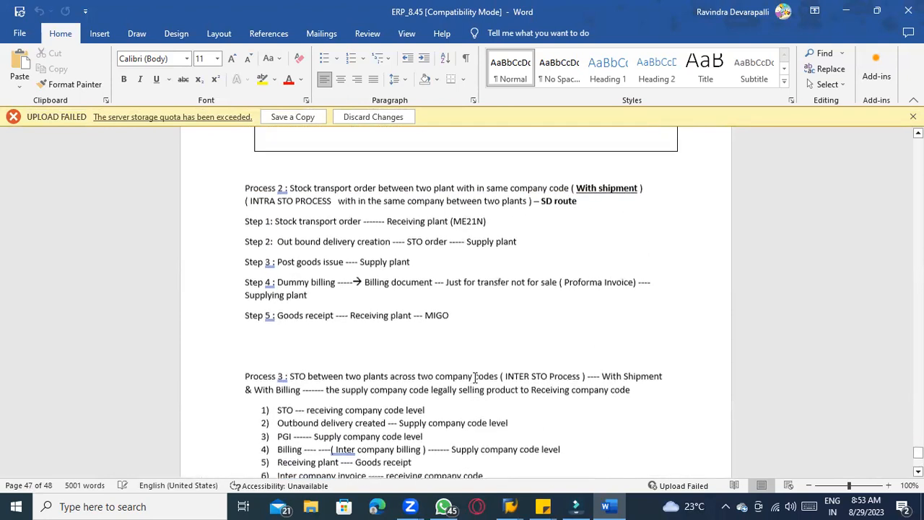
scroll(467, 378, up, 10)
scroll(418, 349, up, 2)
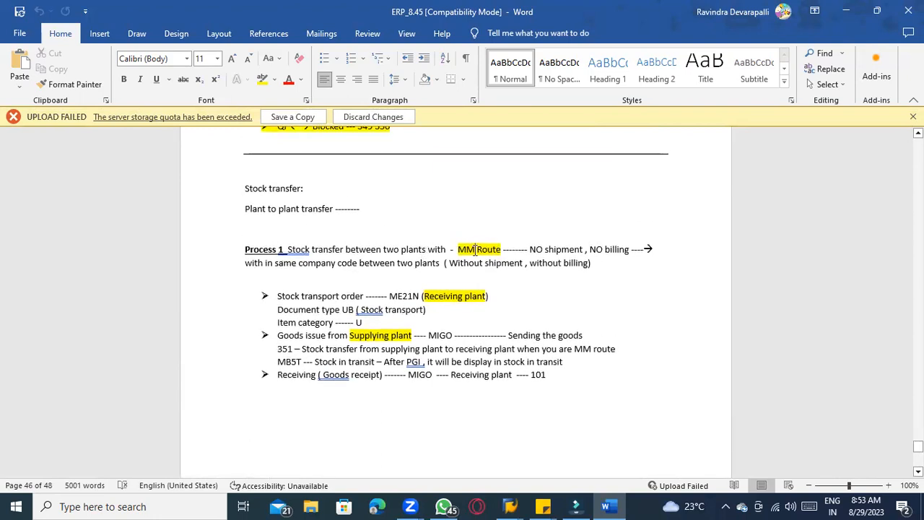
scroll(535, 286, down, 5)
scroll(536, 285, down, 10)
scroll(311, 266, up, 2)
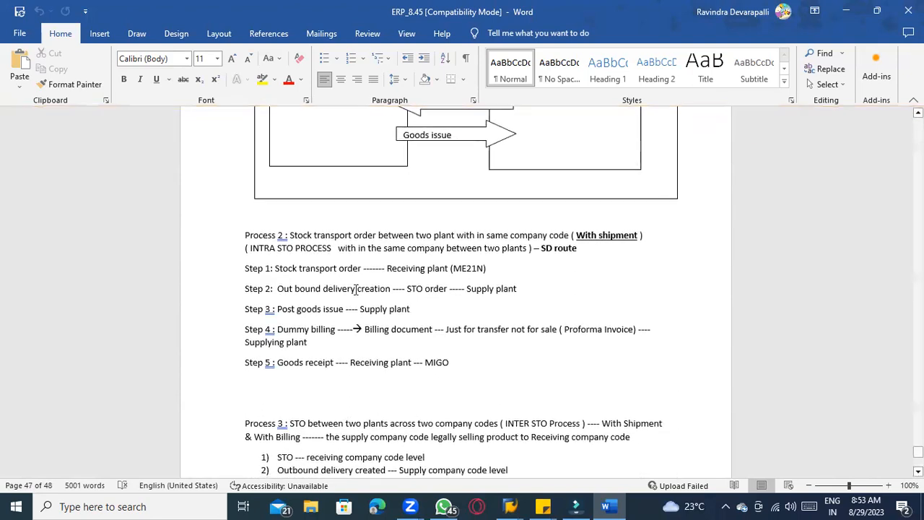
click(279, 233)
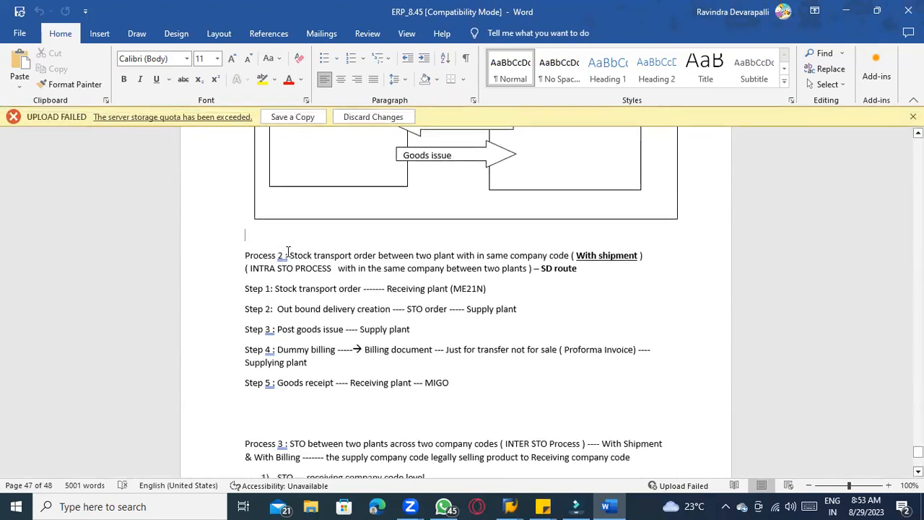
drag(250, 269, 332, 269)
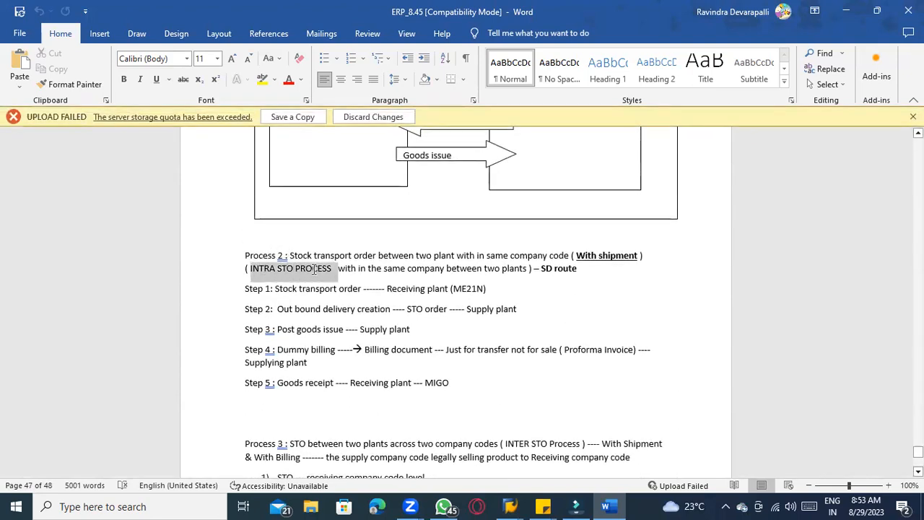
click(263, 83)
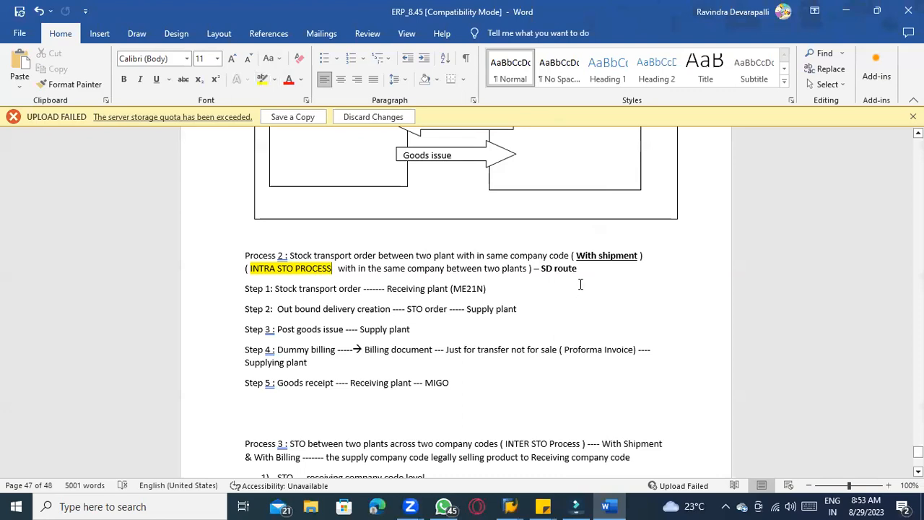
Review the SD route wording, the MM configuration notes and the process steps for the STO process
drag(579, 272, 541, 272)
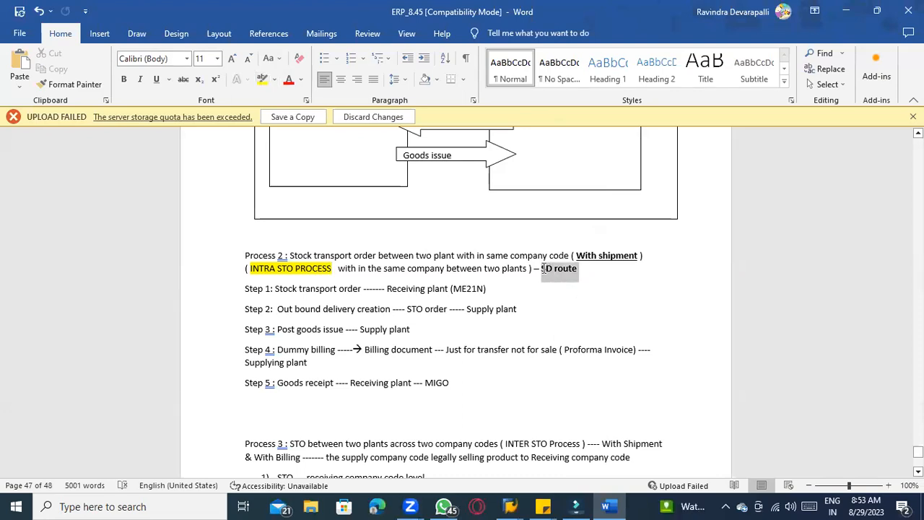
click(546, 273)
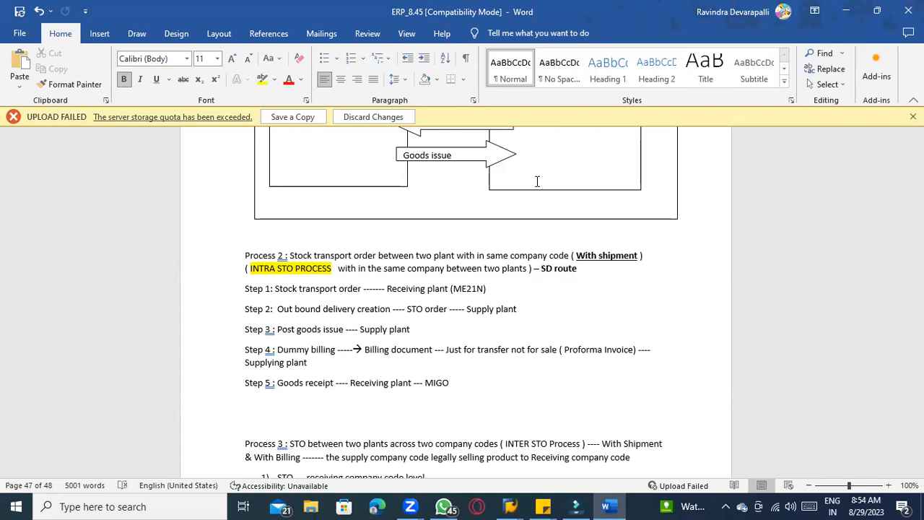
scroll(444, 289, down, 3)
scroll(443, 290, down, 14)
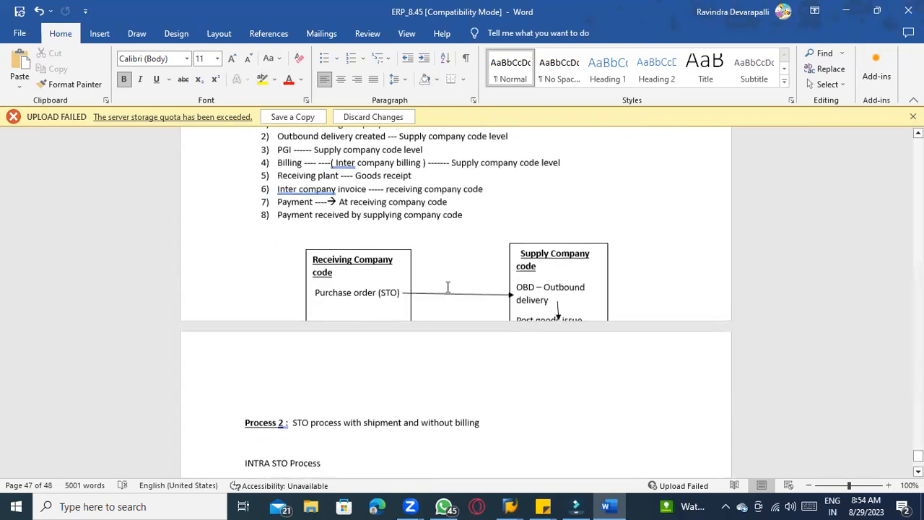
scroll(448, 287, down, 1)
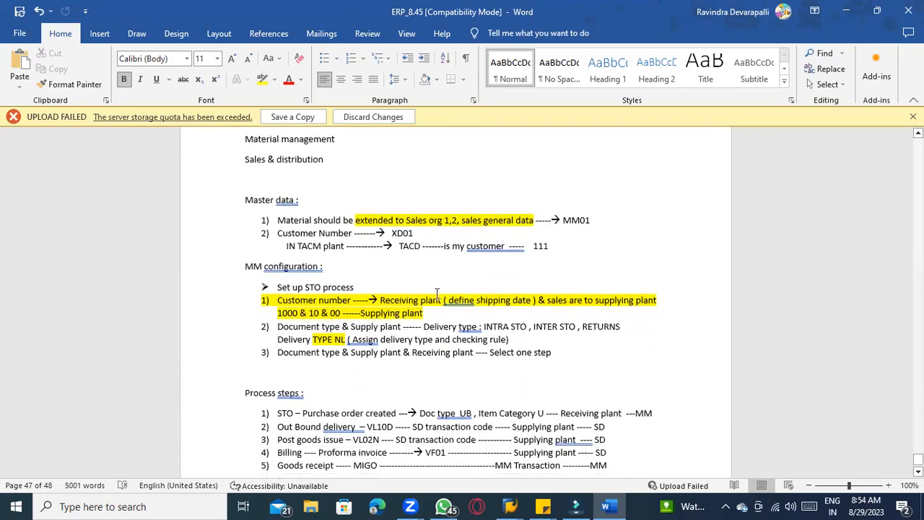
click(321, 286)
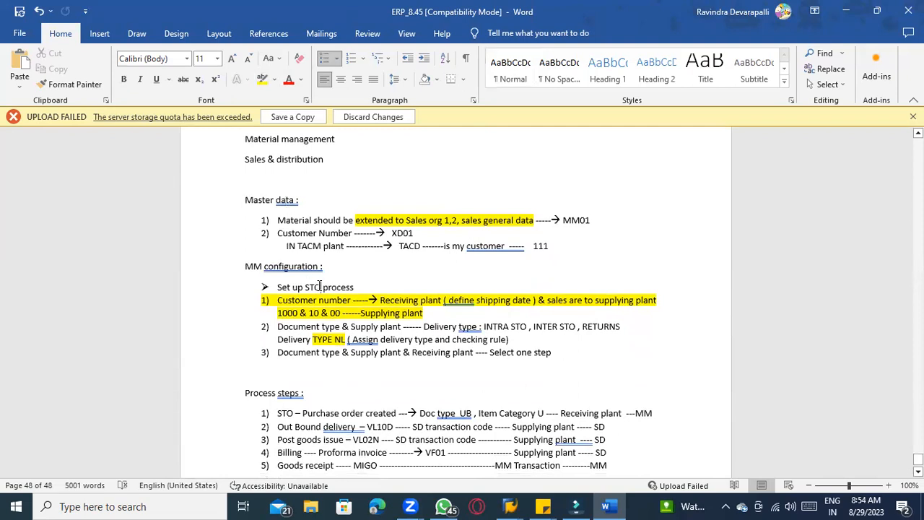
scroll(432, 313, down, 3)
scroll(483, 310, down, 2)
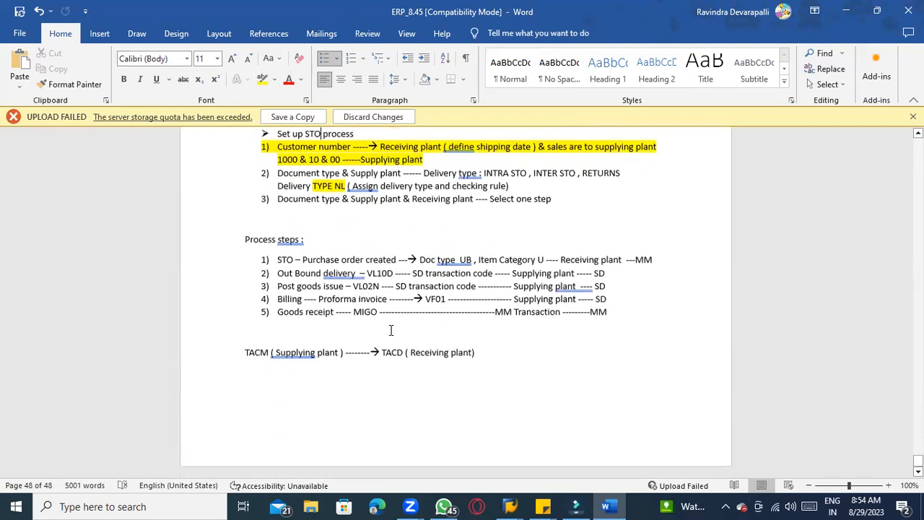
Switch to SAP and run transaction me23n to display the stock transport order
click(345, 260)
drag(277, 260, 655, 260)
click(510, 507)
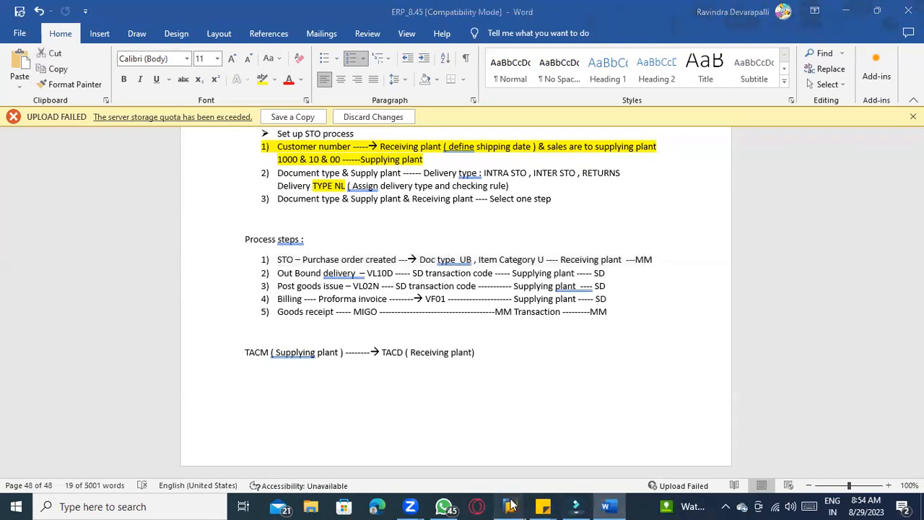
click(549, 463)
text(me23n)
key(Return)
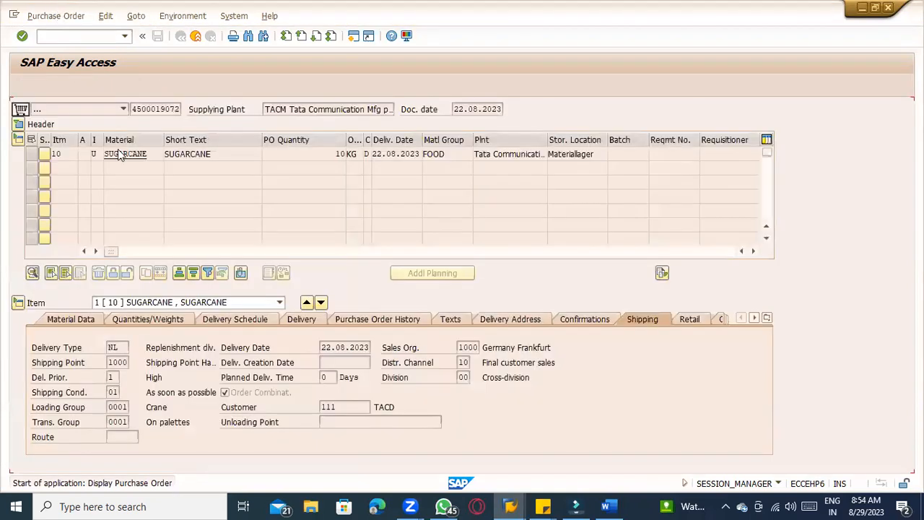
Compare the order's document type and item category with the Process 3 notes in the Word document
click(98, 154)
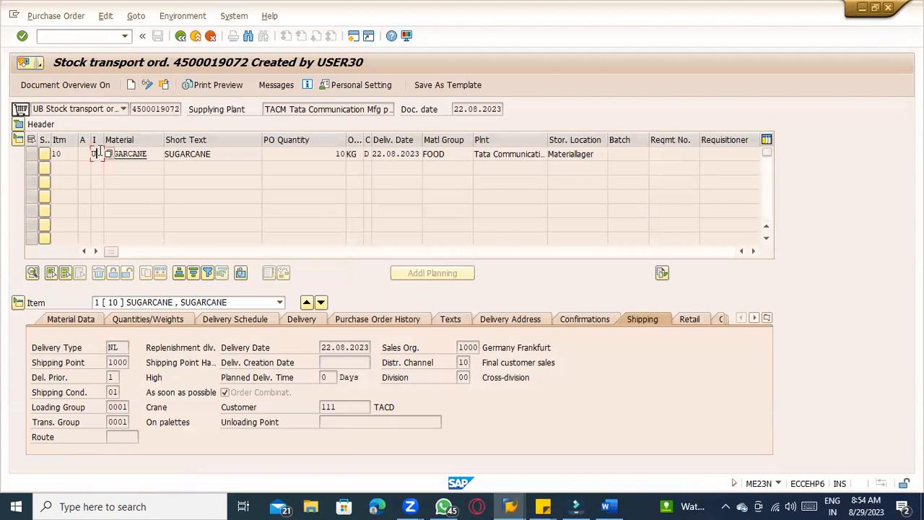
click(139, 109)
key(alt+Tab)
scroll(347, 253, up, 8)
scroll(367, 258, up, 10)
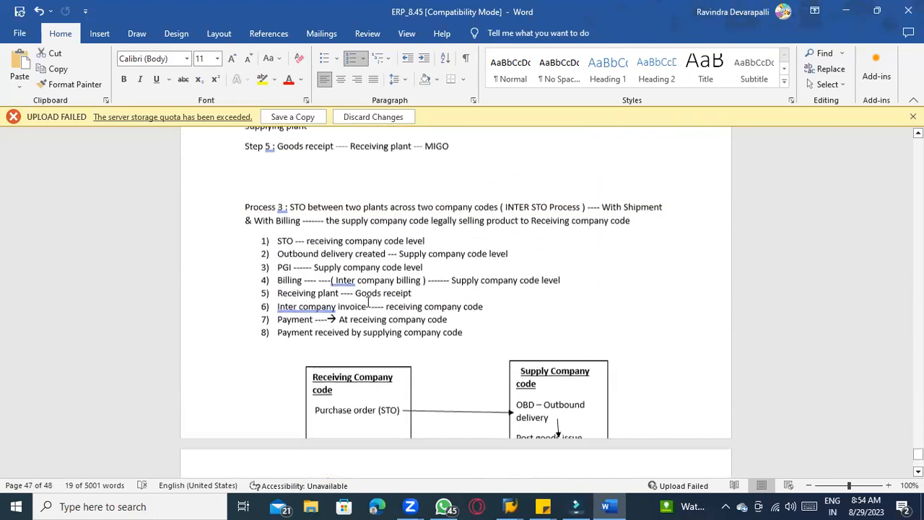
scroll(369, 302, up, 1)
click(315, 258)
scroll(351, 268, up, 6)
scroll(348, 269, up, 10)
key(alt+Tab)
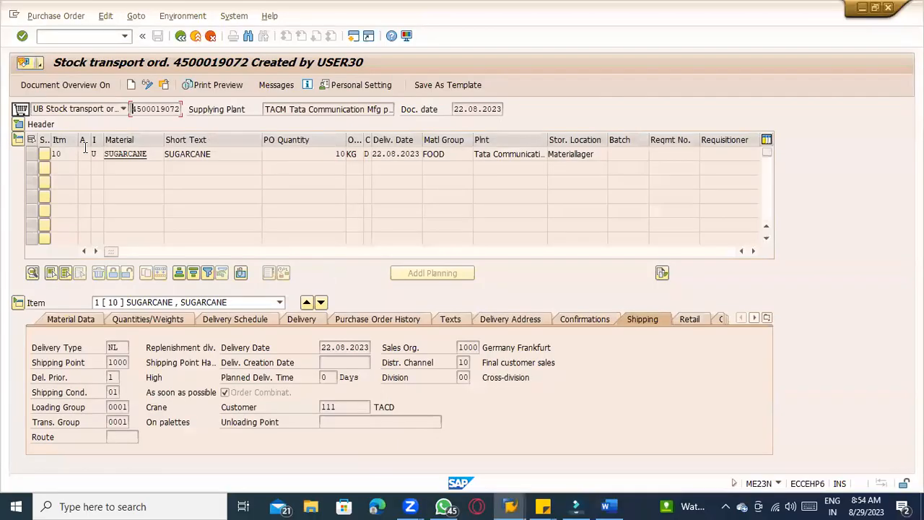
Open the purchase order's document type list to examine the available order types
click(94, 155)
click(94, 110)
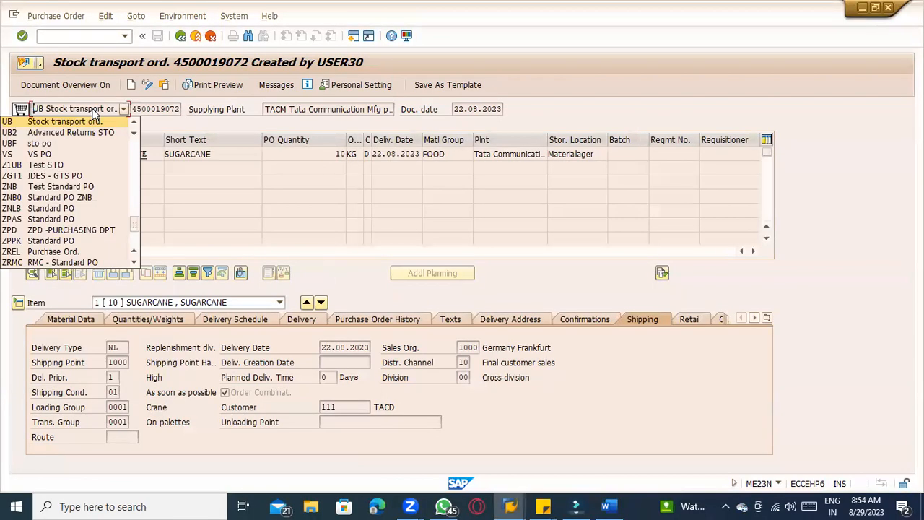
click(661, 305)
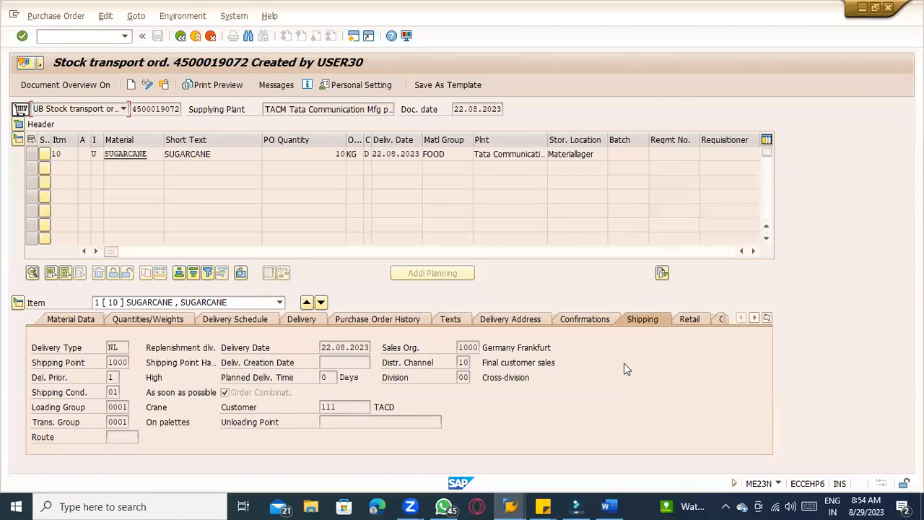
click(68, 113)
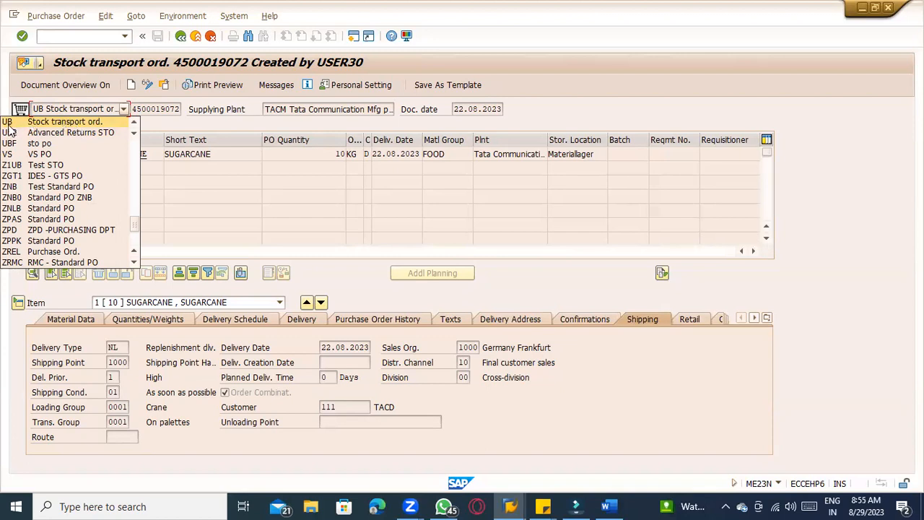
click(286, 221)
Switch to the notes and add a line 'MM Route -------- UB' on a new page after the process steps
click(610, 506)
scroll(395, 404, down, 1)
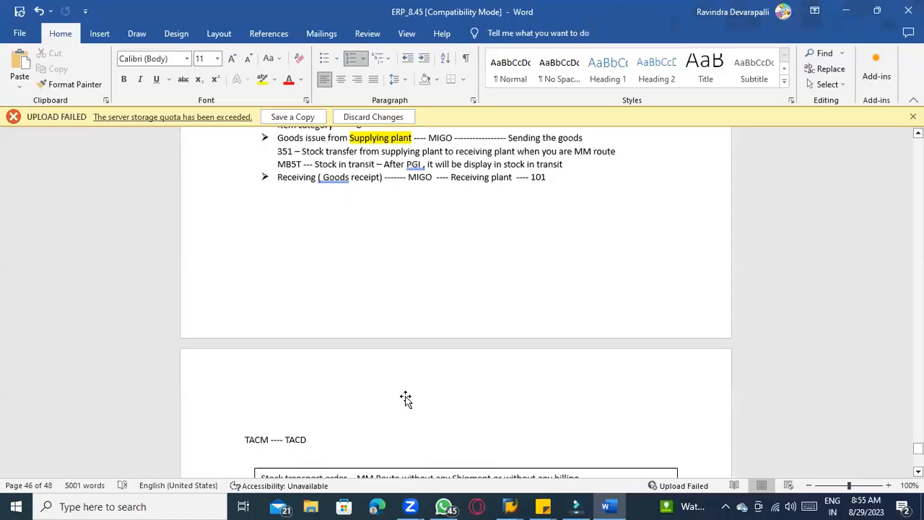
scroll(395, 404, down, 20)
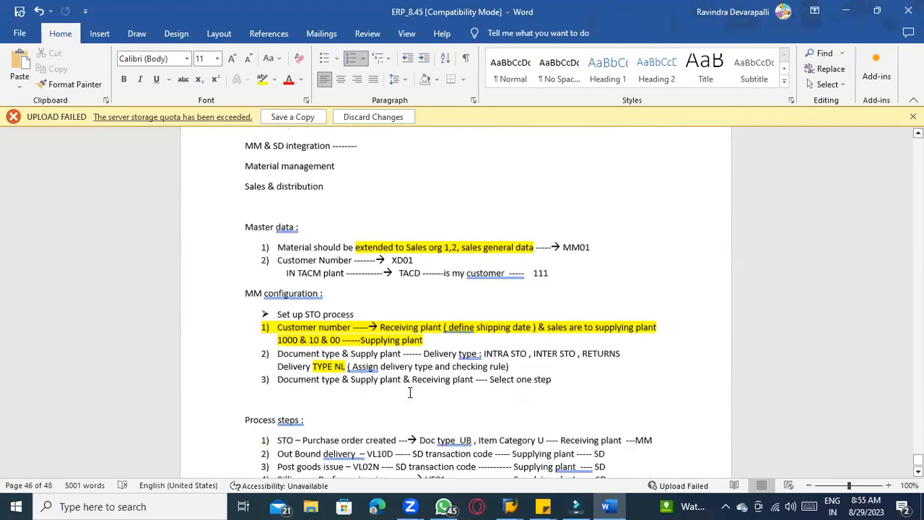
scroll(409, 392, down, 4)
click(506, 364)
key(Return)
key(Return)
key(Return)
key(Return)
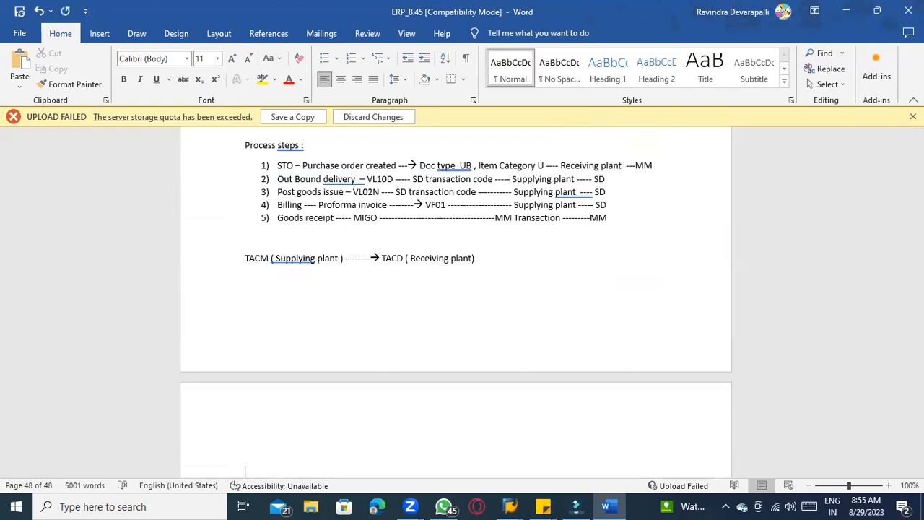
text(MM )
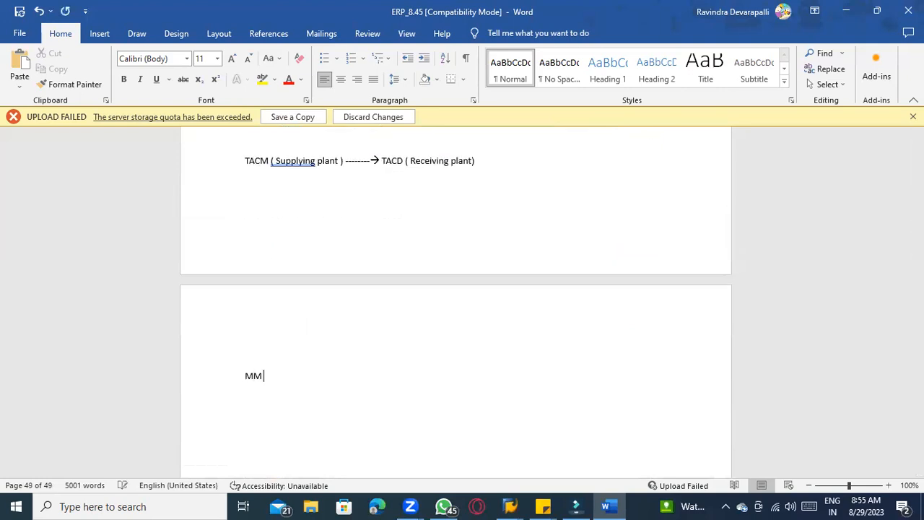
text(Route )
text(--------)
text( UB )
text(SD Route)
text( -----)
text( ZUB)
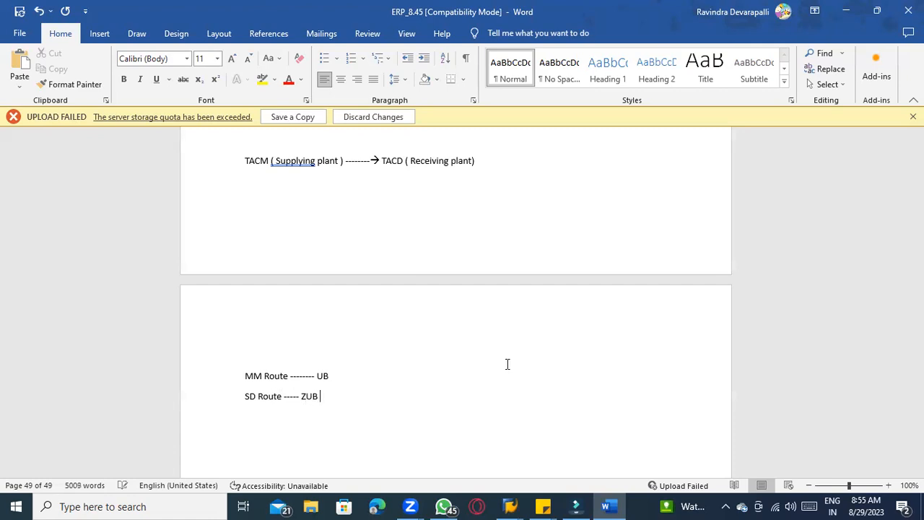
Recheck the order's document type in SAP, then change the MM Route entry from UB to YUB
key(alt+Tab)
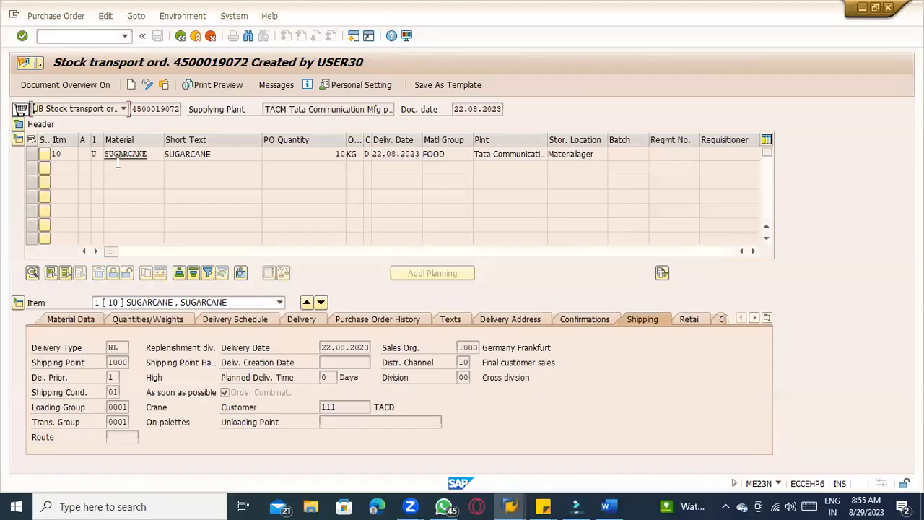
click(93, 157)
click(106, 112)
click(107, 112)
key(alt+Tab)
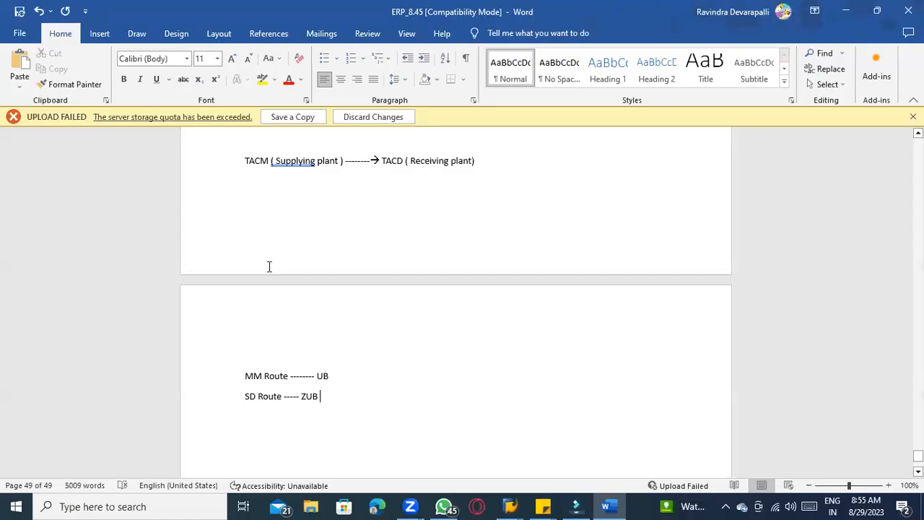
click(289, 376)
text(Y)
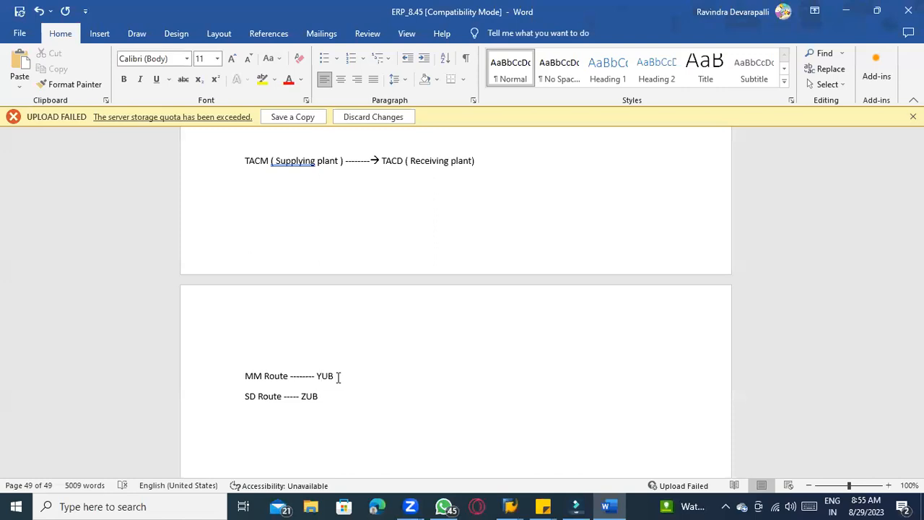
Add a line 'UB -----> MM Stock transport order , SD INTRA STO' below the route lines
scroll(338, 377, down, 2)
key(Return)
key(Return)
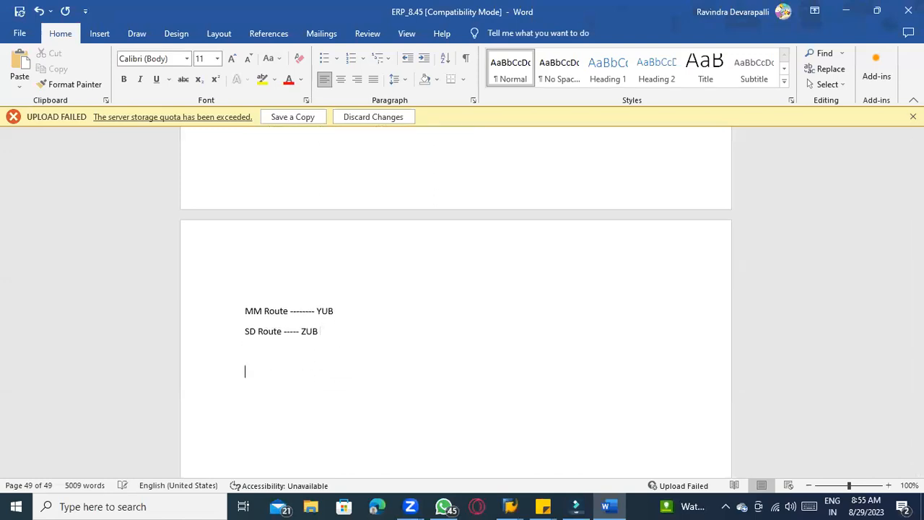
text(UB )
text(-----)
text(--> )
text(MM)
text( Stock trans)
text(port order)
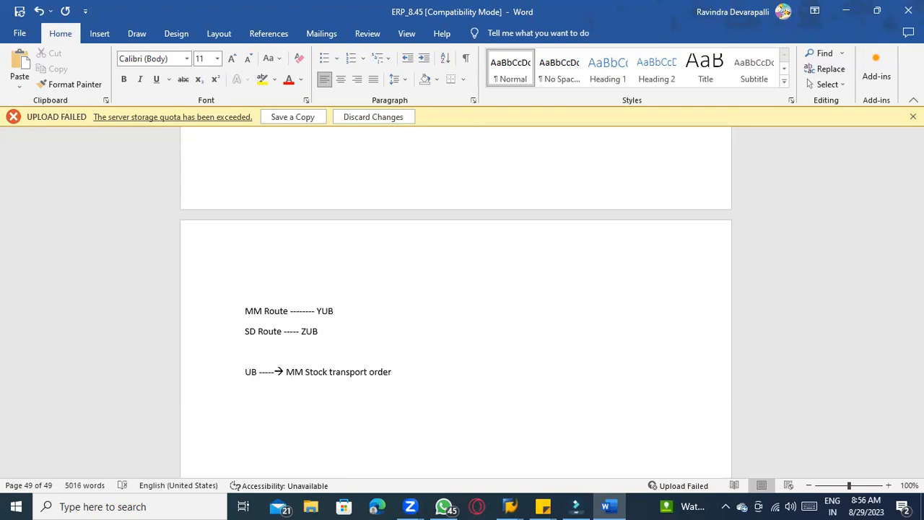
text( , SD INTRA STO)
Select the newly typed UB line and delete it
click(247, 373)
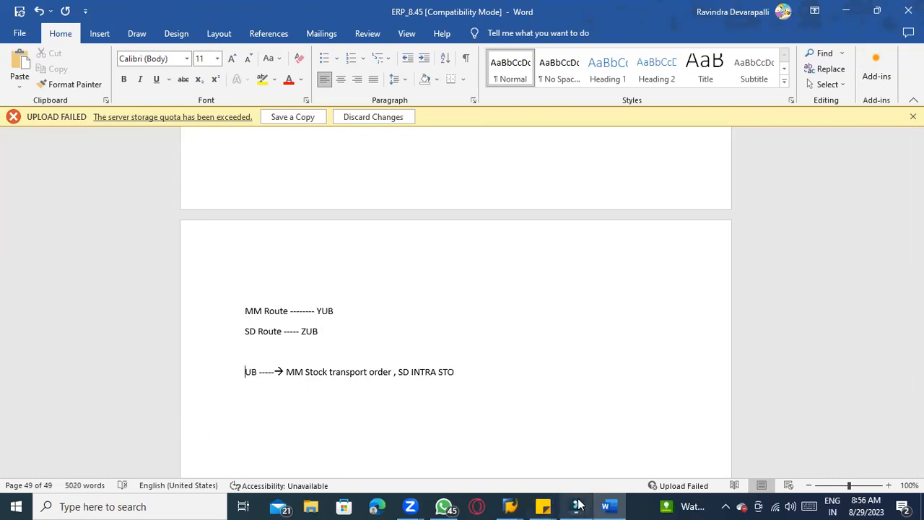
drag(455, 372, 252, 377)
key(Delete)
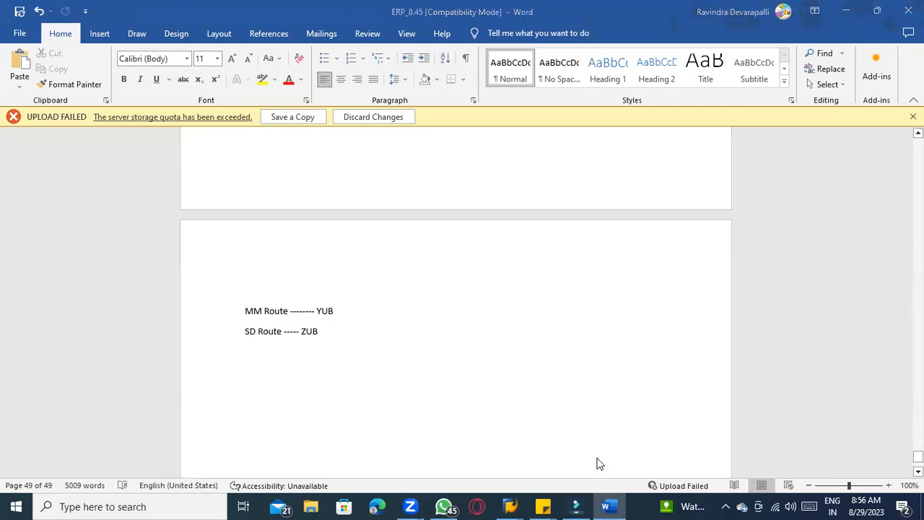
Review the MM configuration and process steps sections of the notes
scroll(481, 398, up, 7)
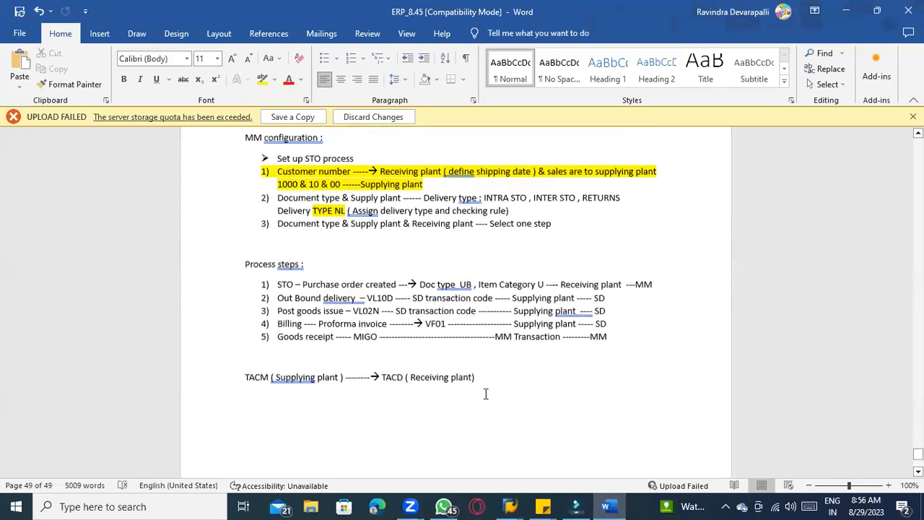
scroll(401, 318, up, 3)
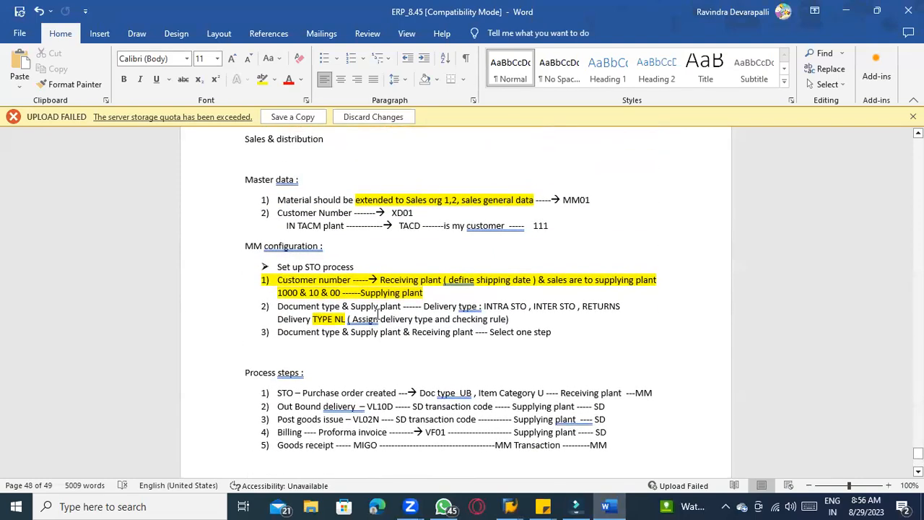
click(481, 306)
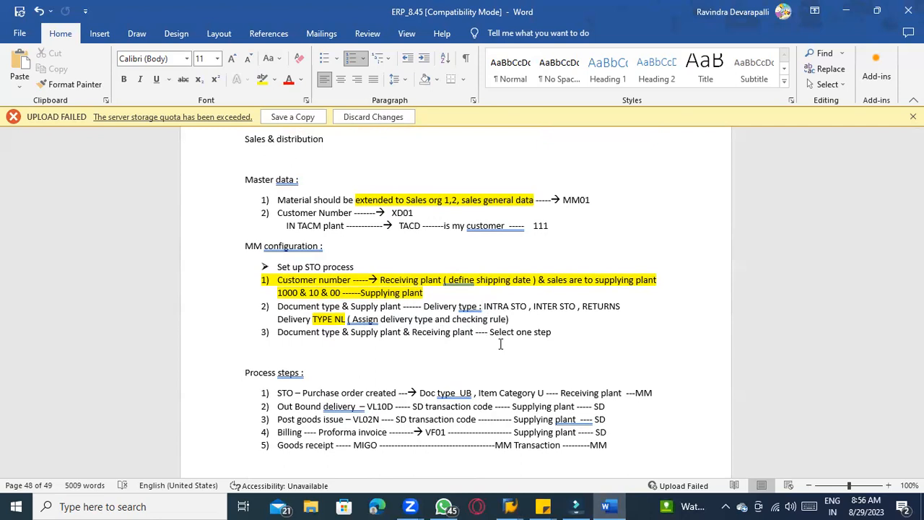
scroll(480, 372, down, 1)
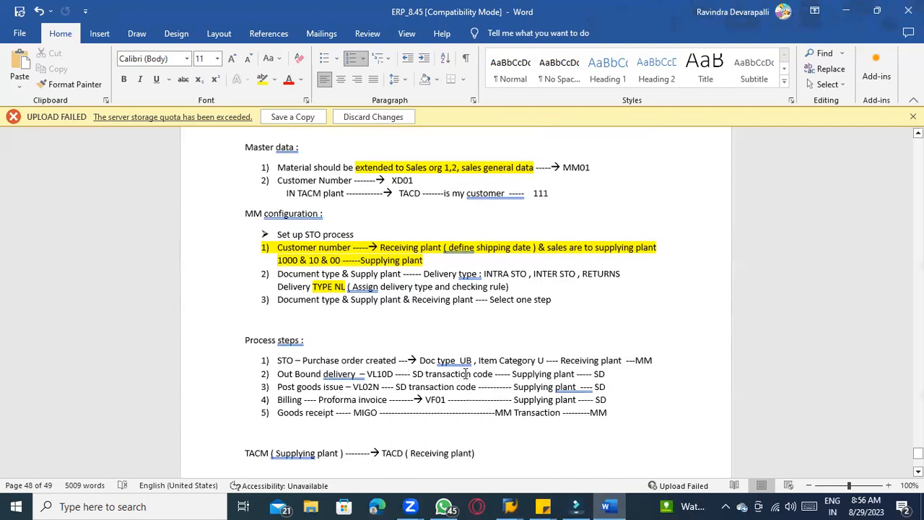
scroll(460, 366, down, 4)
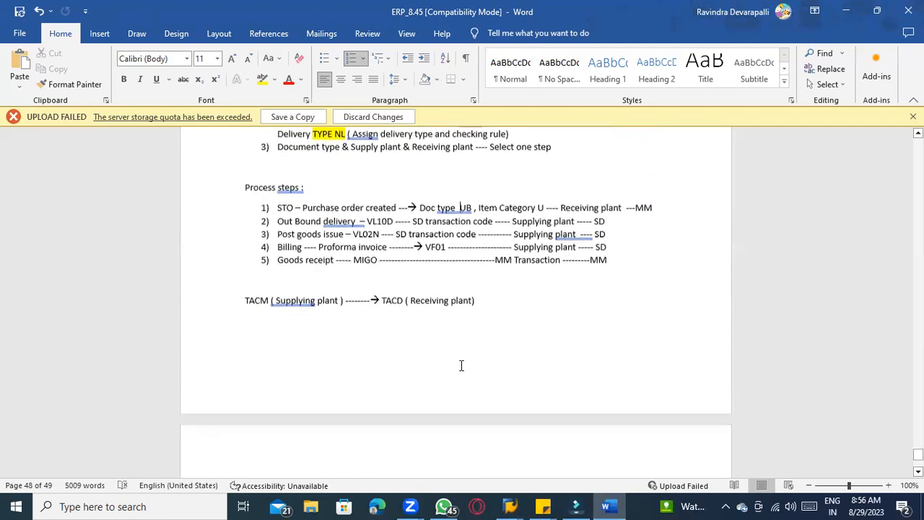
key(alt+Tab)
key(alt+Tab)
scroll(371, 372, down, 3)
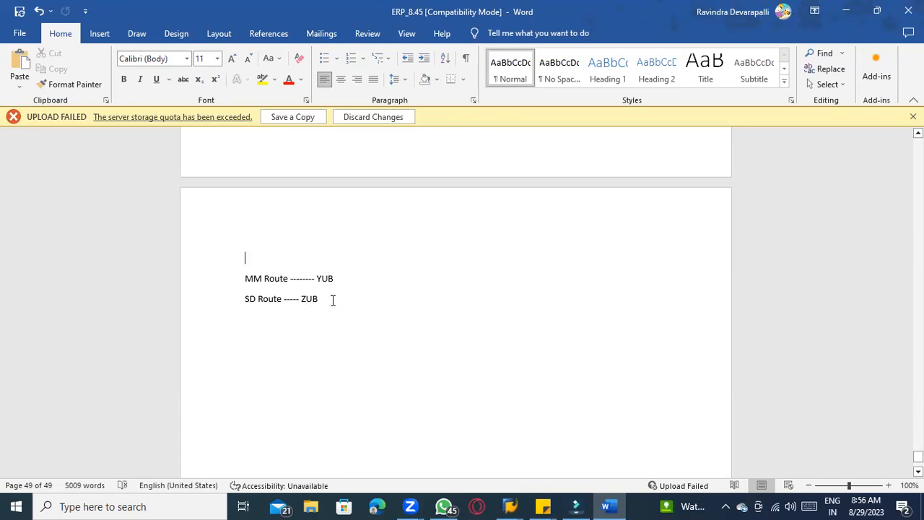
scroll(364, 331, up, 8)
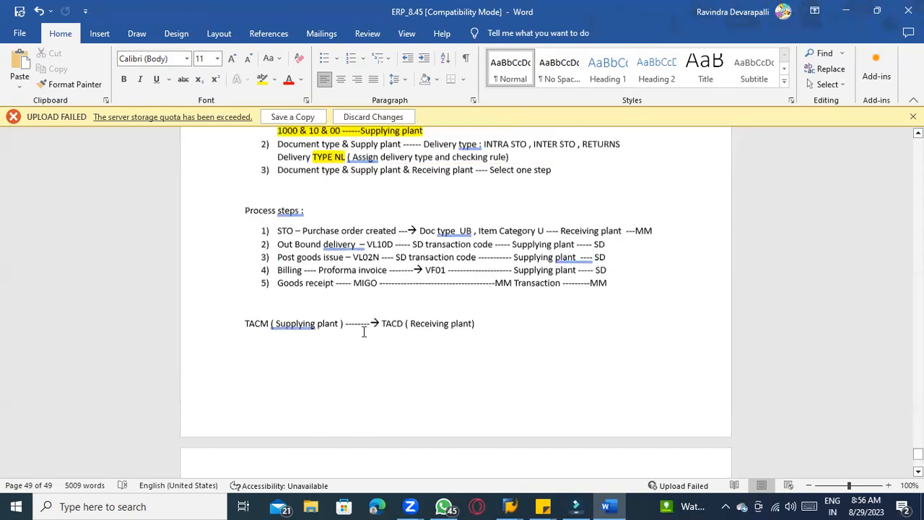
scroll(344, 369, down, 5)
scroll(344, 369, up, 4)
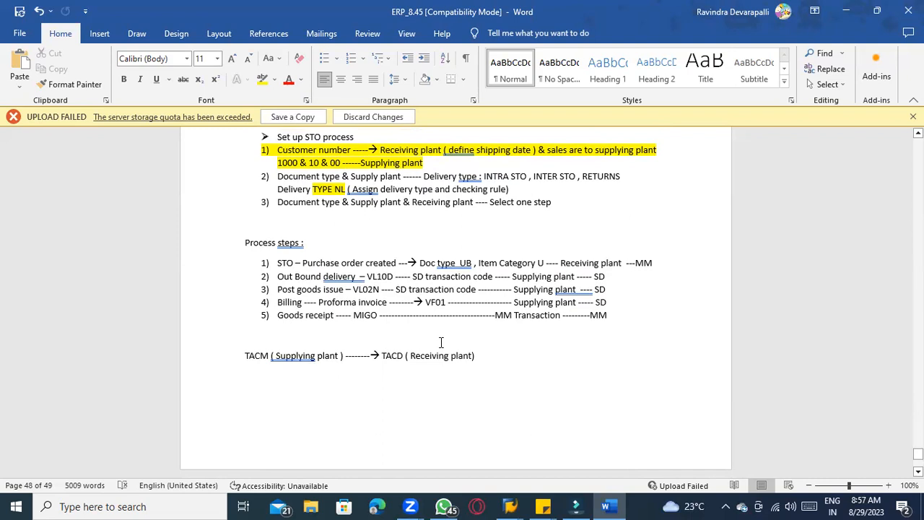
scroll(441, 343, down, 9)
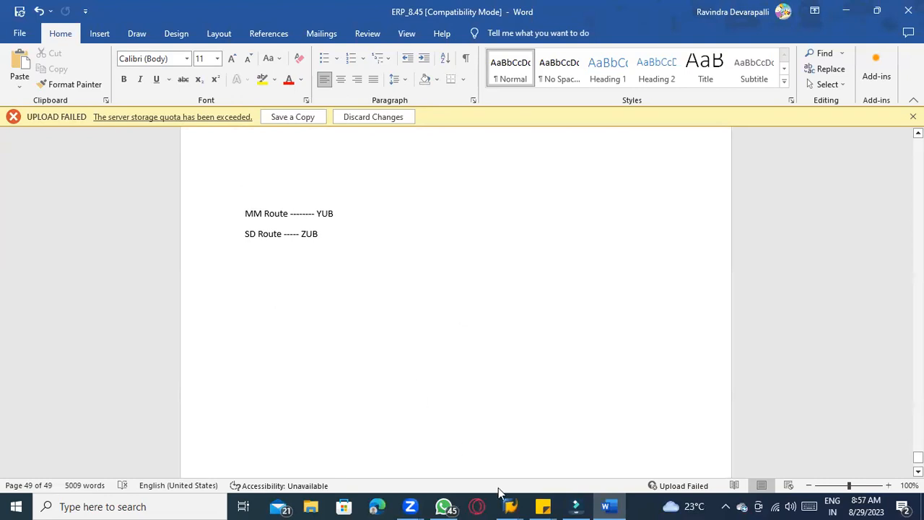
Switch to SAP and open the SAP Reference IMG through transaction SPRO
mouse_move(510, 506)
click(525, 455)
click(79, 36)
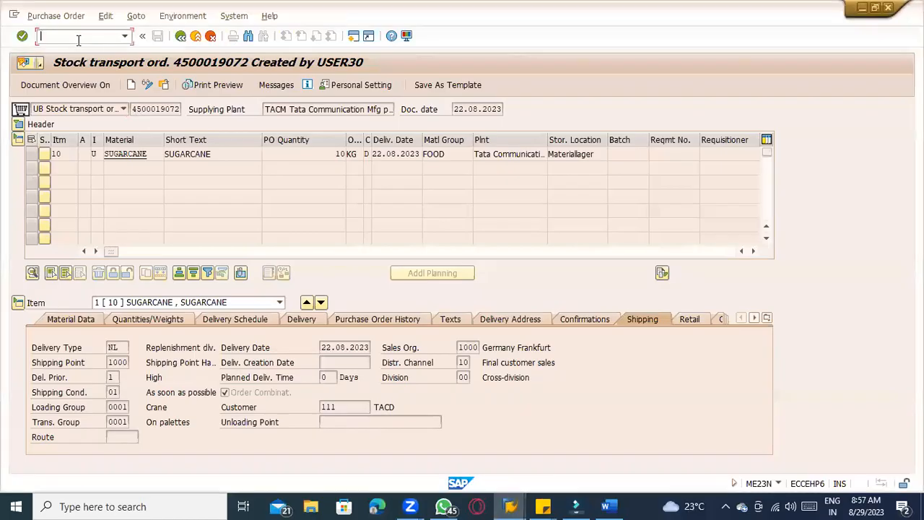
text(/n)
key(Return)
text(spro)
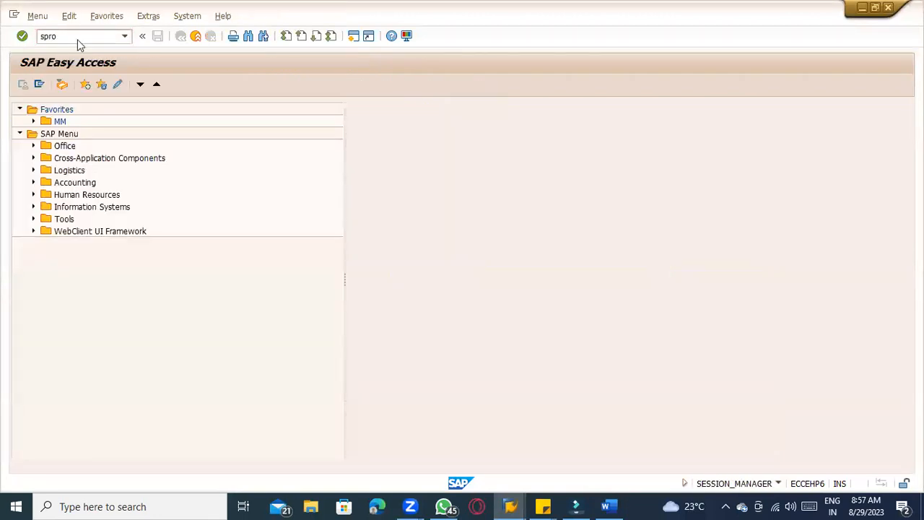
key(Return)
click(78, 85)
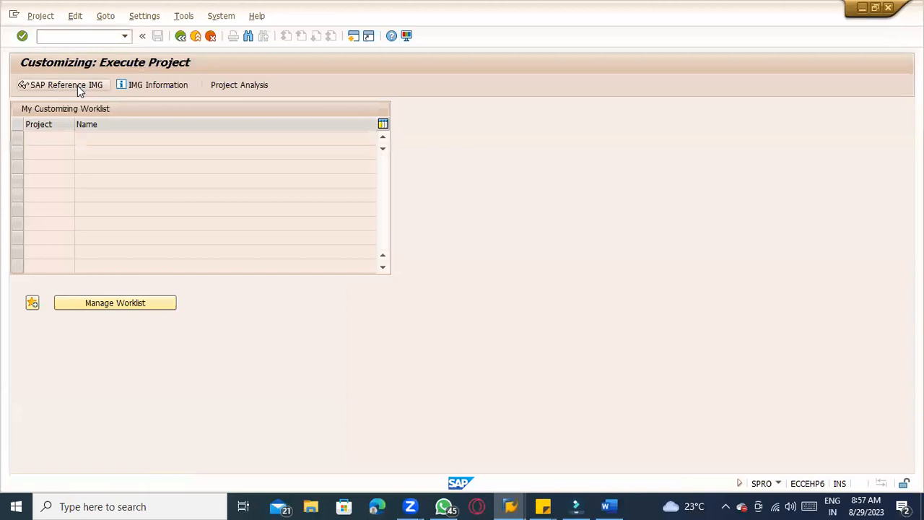
Open Define Document Types under Materials Management > Purchasing > Purchase Order
scroll(105, 303, down, 2)
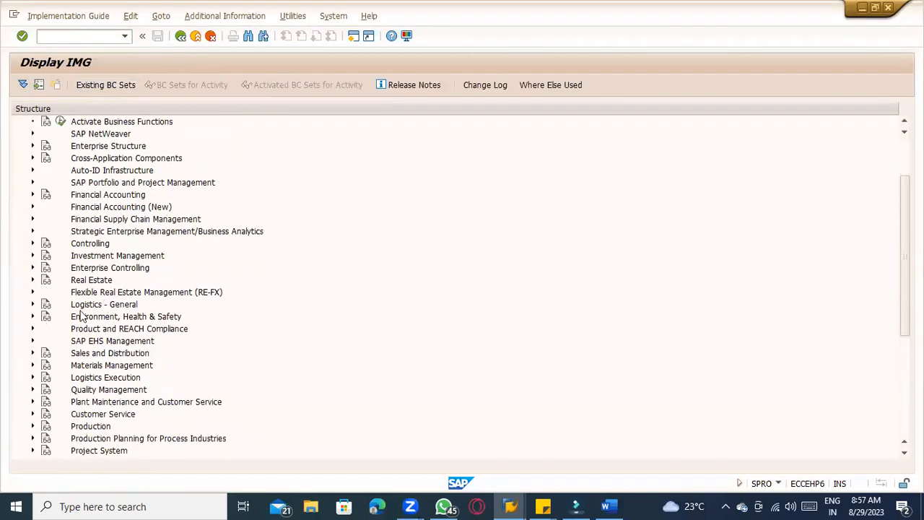
click(33, 365)
scroll(238, 363, down, 3)
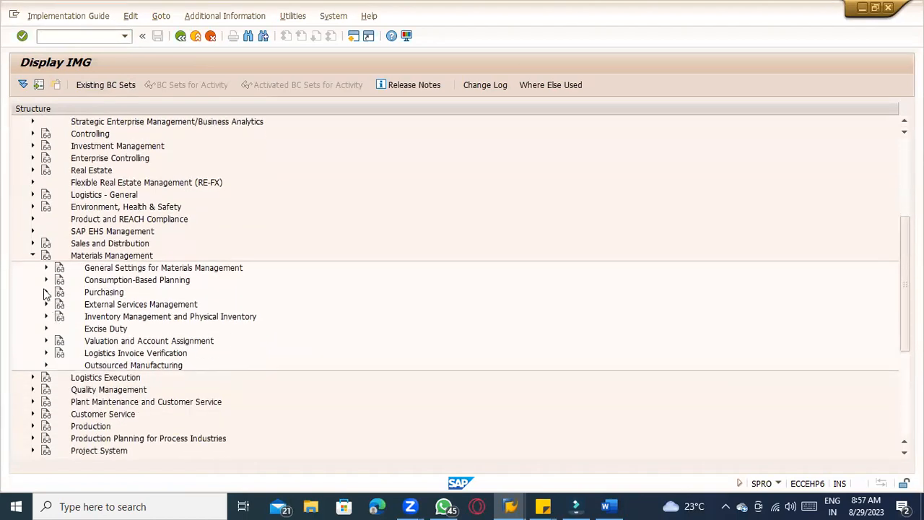
click(44, 292)
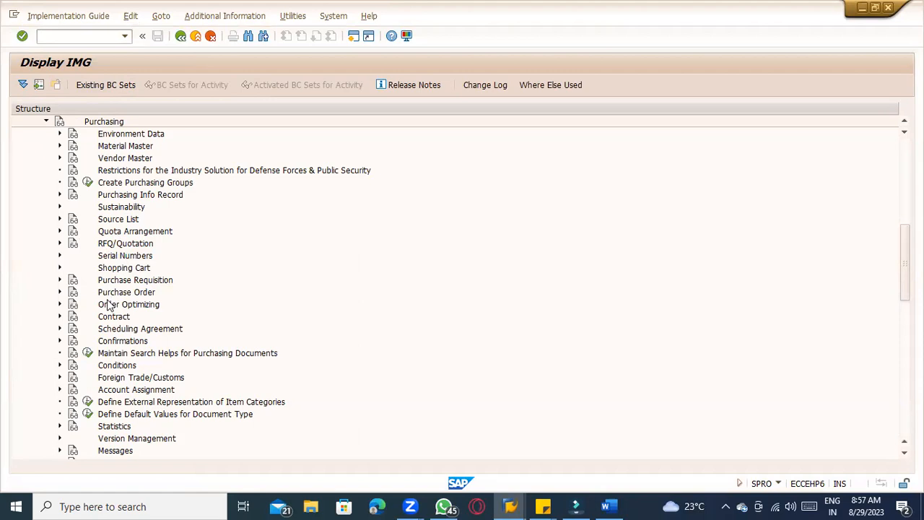
click(59, 291)
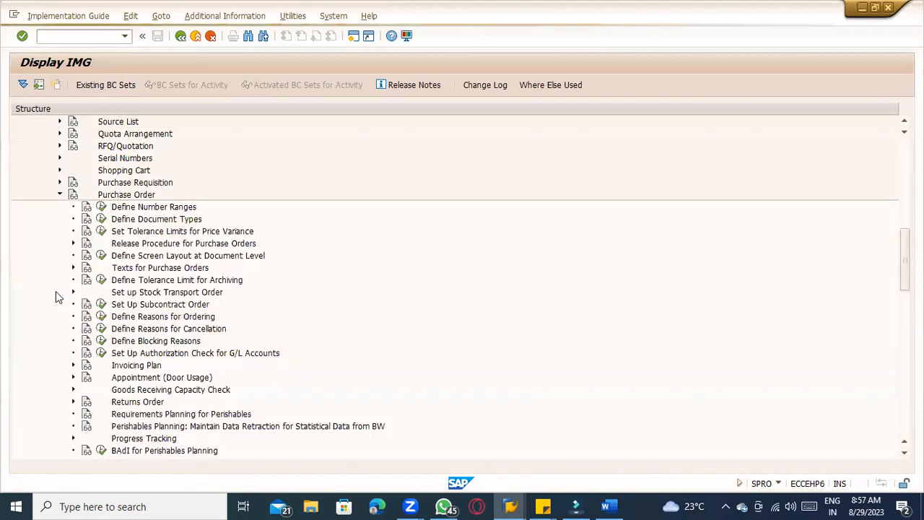
click(137, 220)
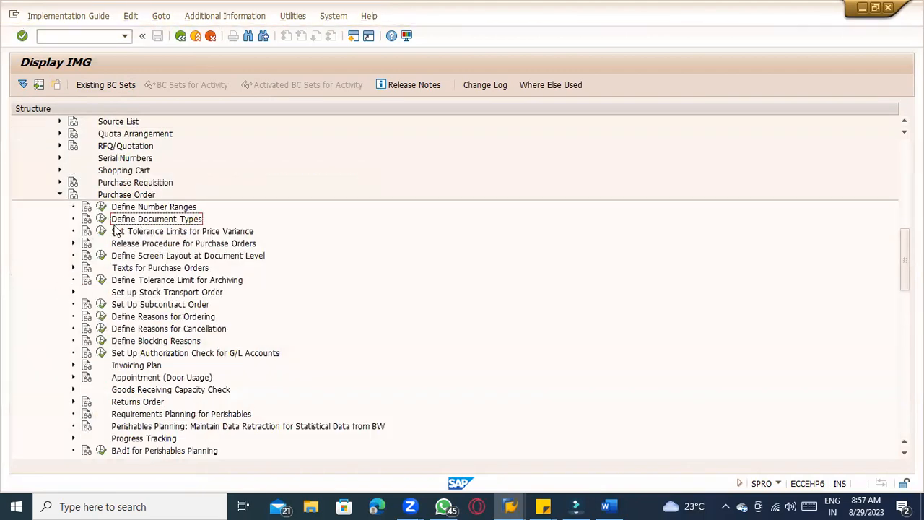
click(101, 220)
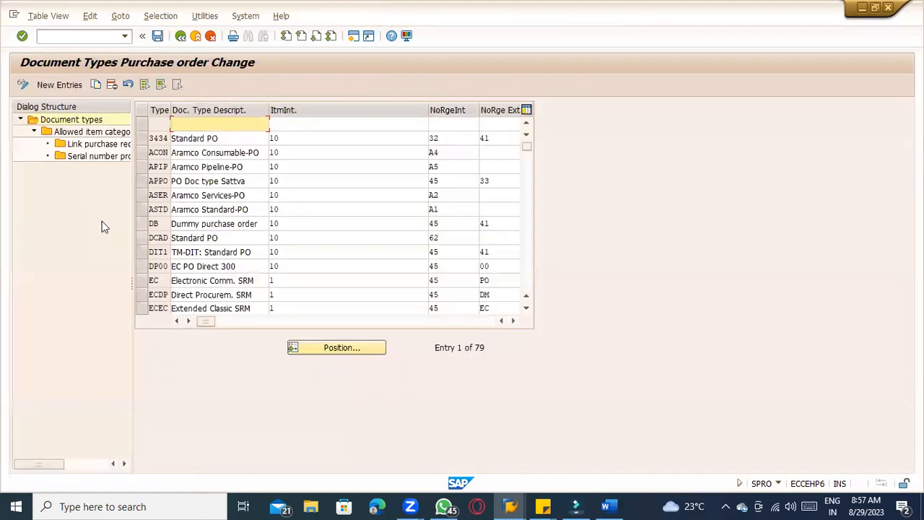
Copy document type UB as new type ZUB1 with description INTRASTO
scroll(243, 250, down, 5)
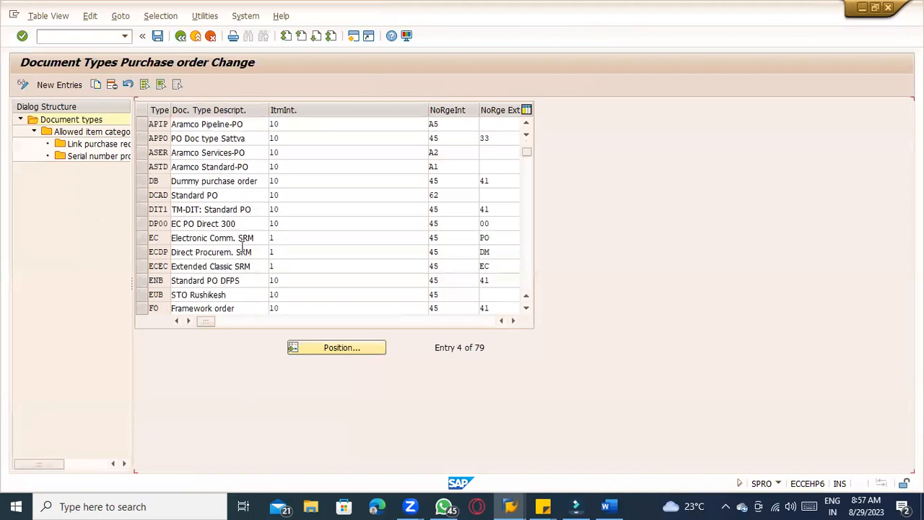
scroll(243, 250, down, 11)
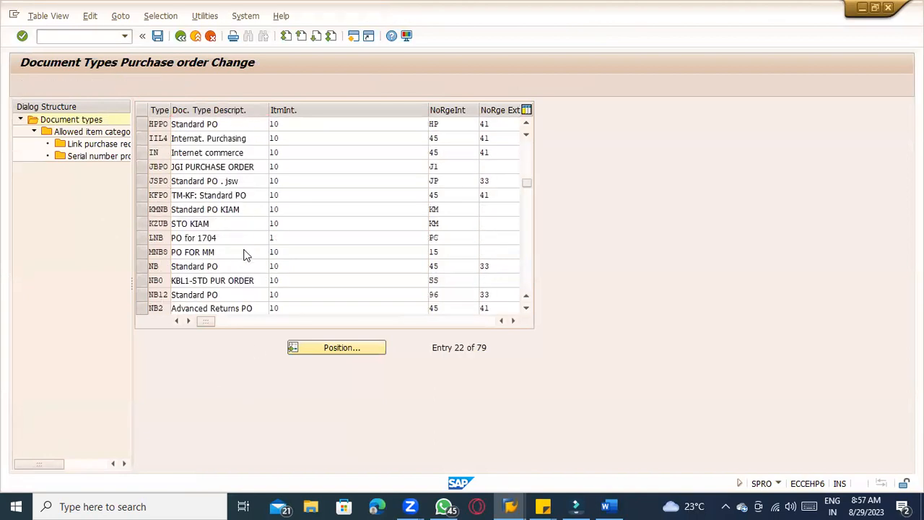
click(352, 350)
text(UB)
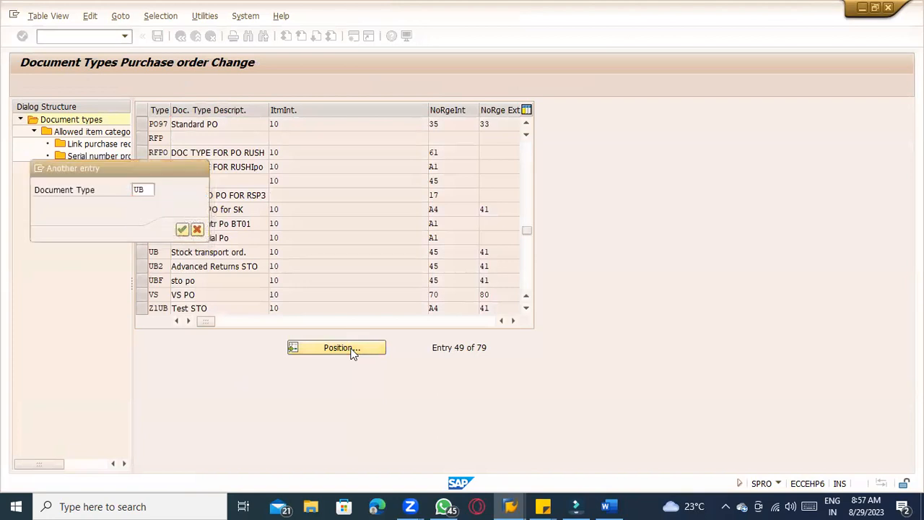
key(Return)
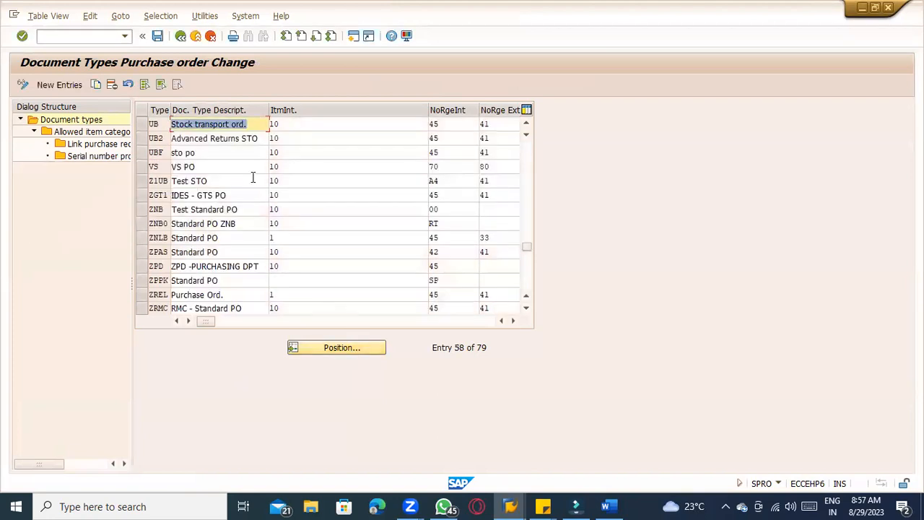
click(143, 125)
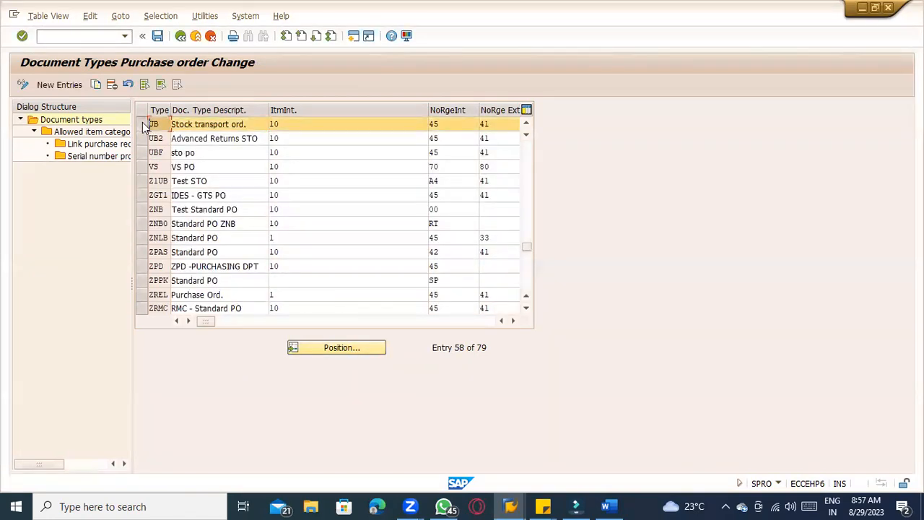
click(96, 86)
key(Delete)
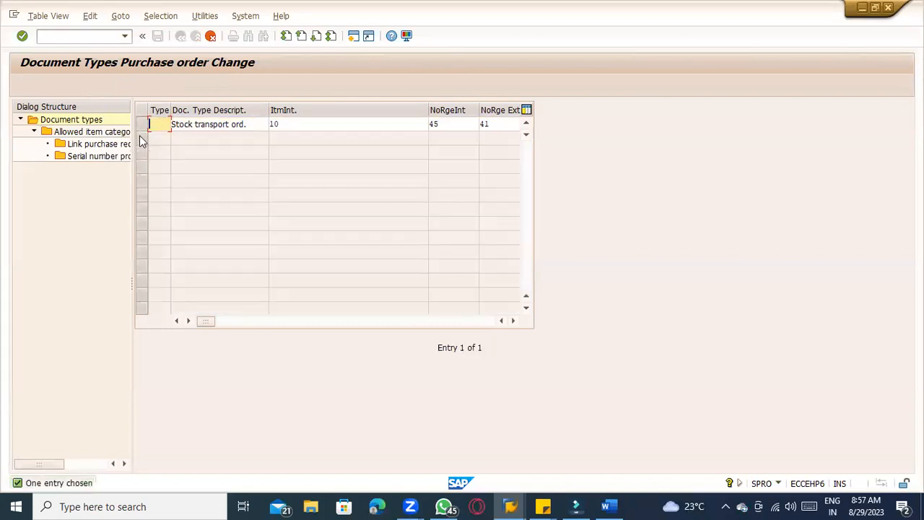
text(ZUB1)
key(Tab)
text(INTRASTO)
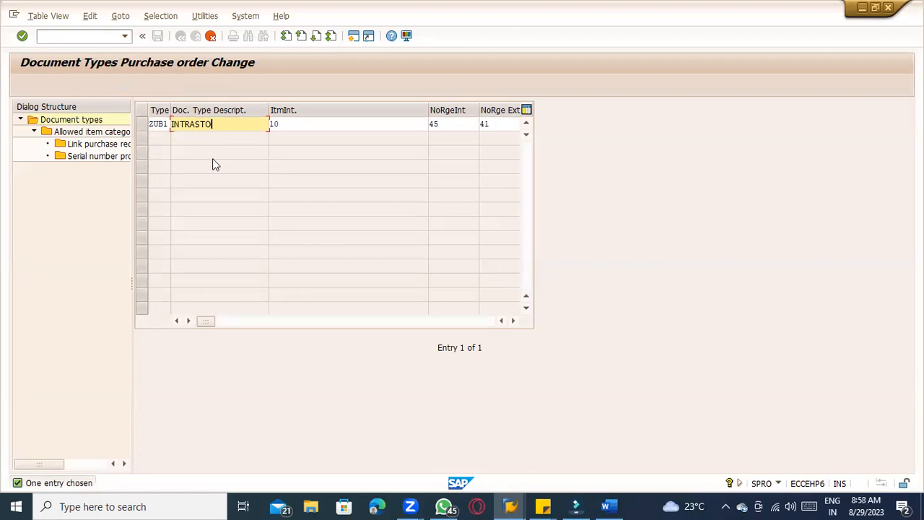
Correct the new document type's description to INTRA STO
click(196, 125)
key(Return)
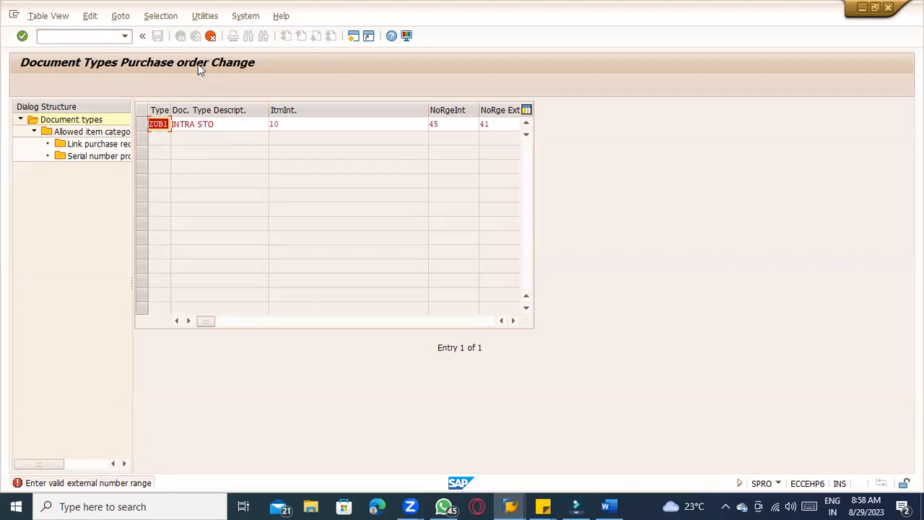
click(194, 129)
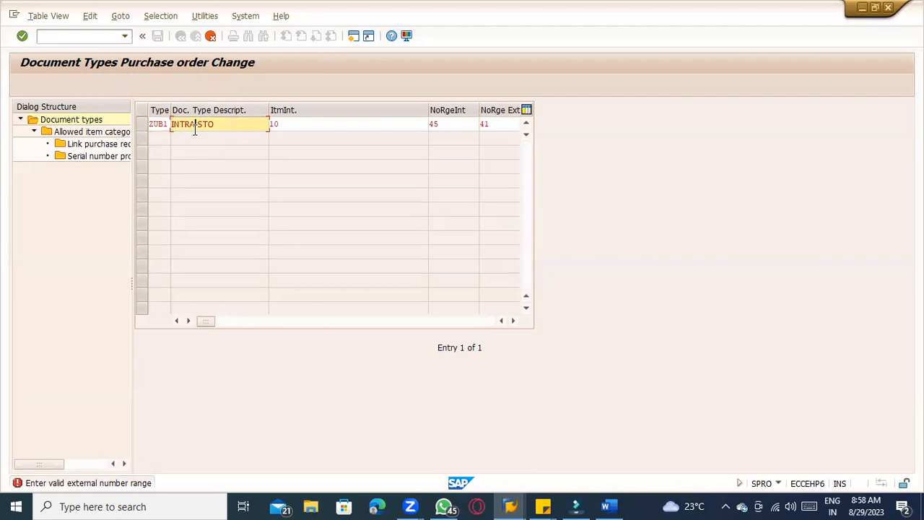
Clear the external number range of ZUB1 and confirm copying all dependent entries
click(510, 128)
key(BackSpace)
key(BackSpace)
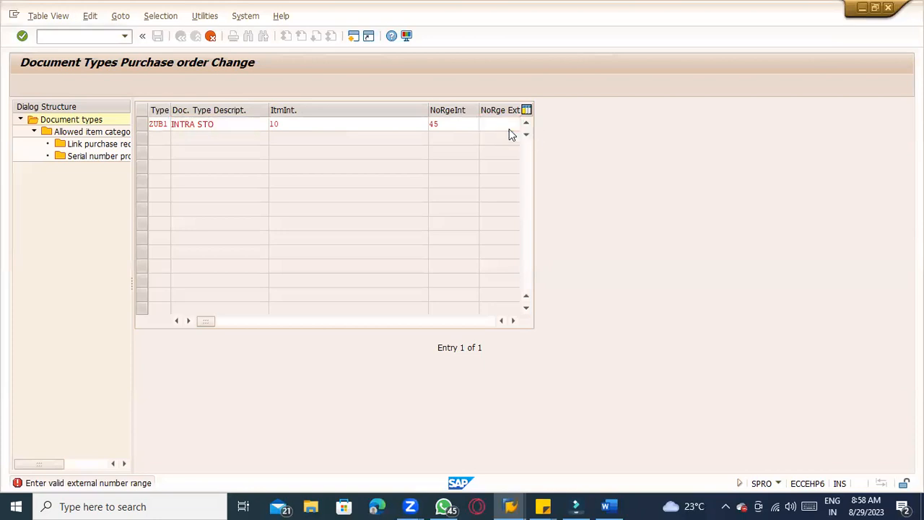
key(Return)
key(Return)
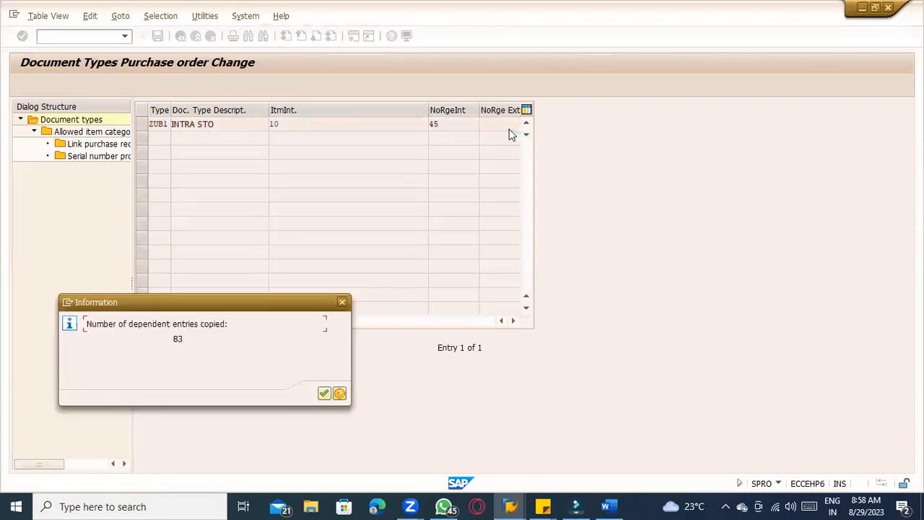
key(Return)
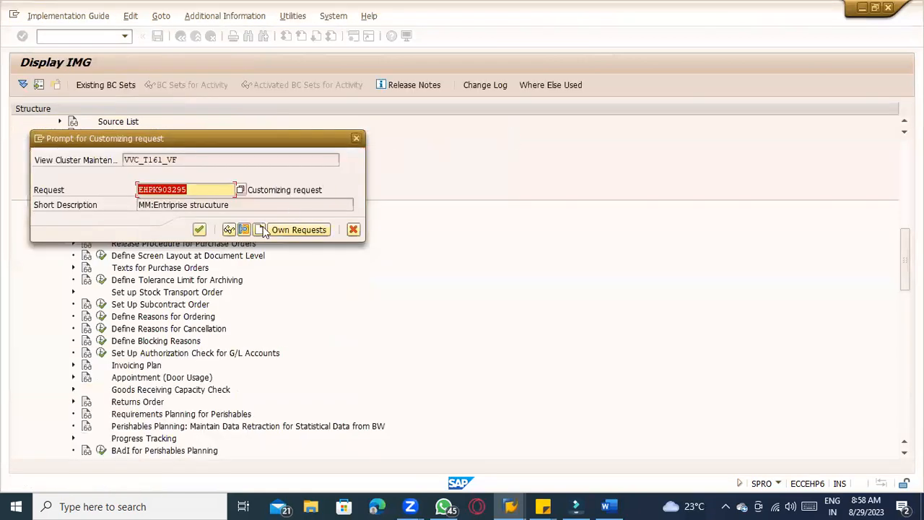
Assign the customizing request and save the new ZUB1 document type
click(200, 230)
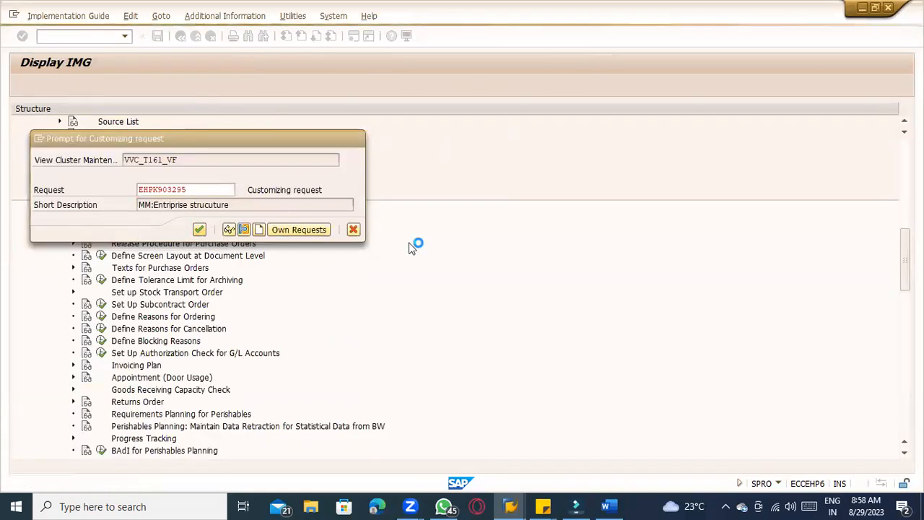
scroll(476, 216, up, 2)
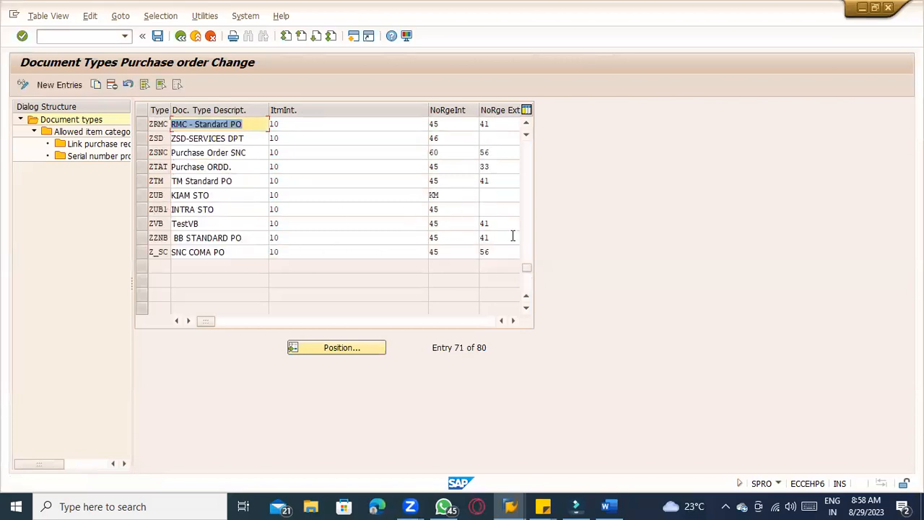
click(489, 210)
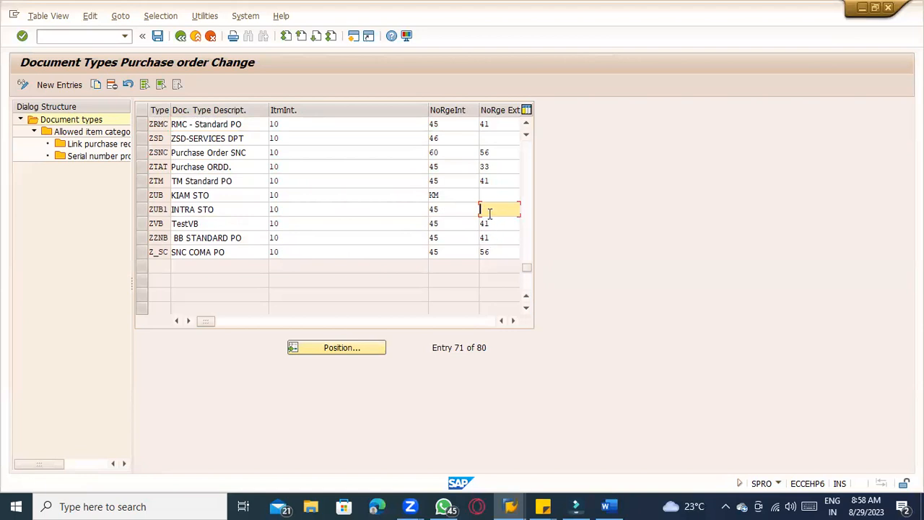
key(ctrl+s)
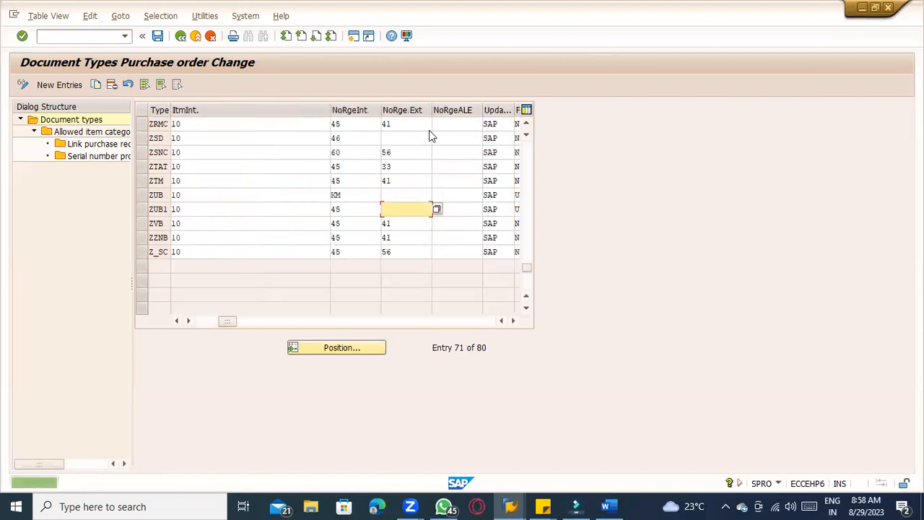
drag(236, 323, 233, 323)
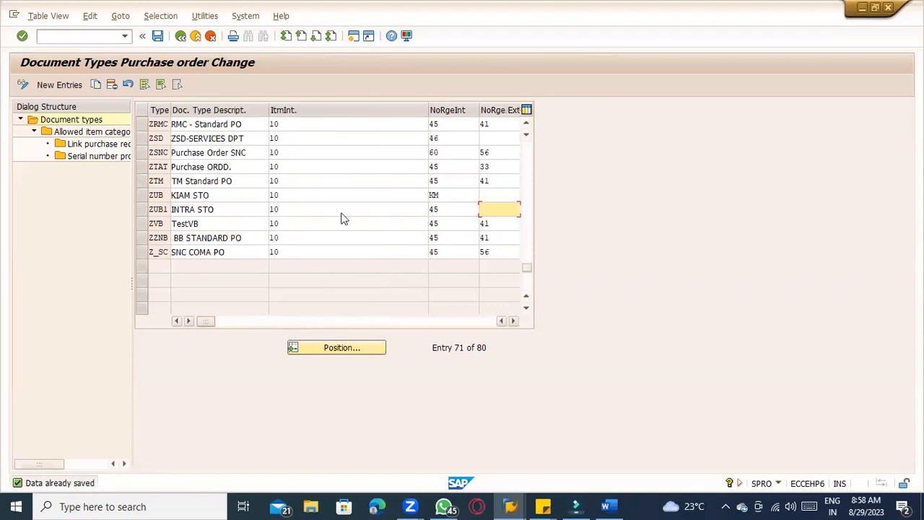
click(445, 209)
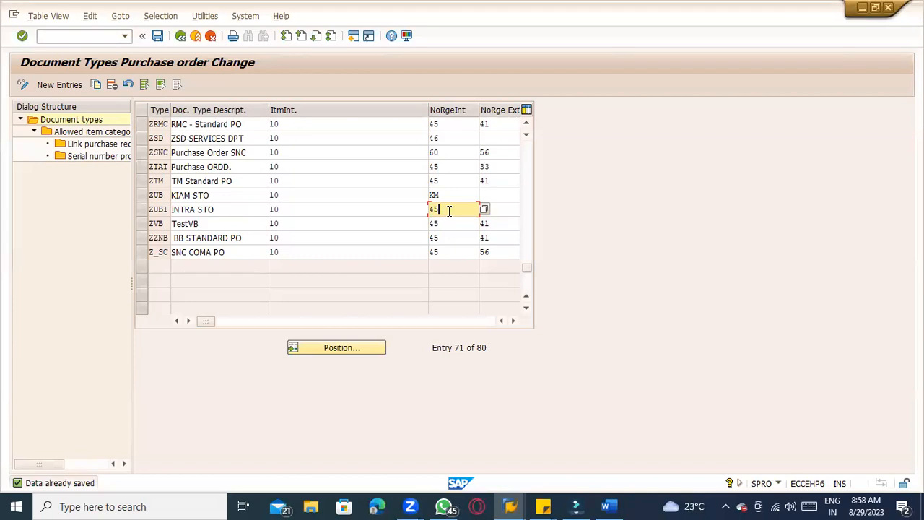
Locate document type ZUB1 and display its allowed item categories
click(353, 346)
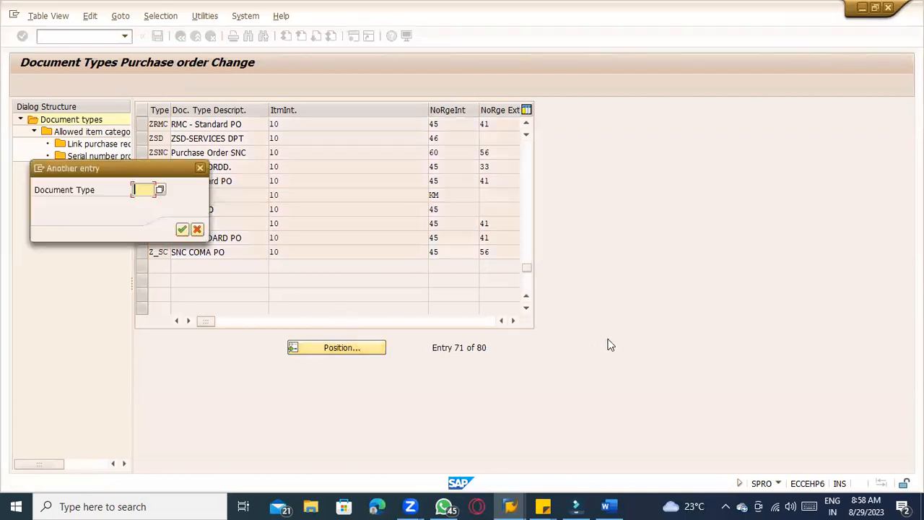
text(ZUB1)
key(Return)
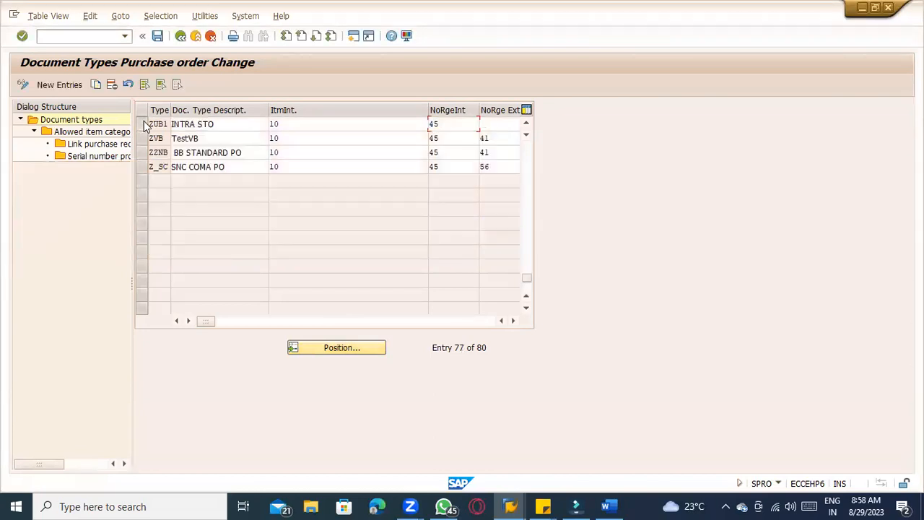
click(143, 125)
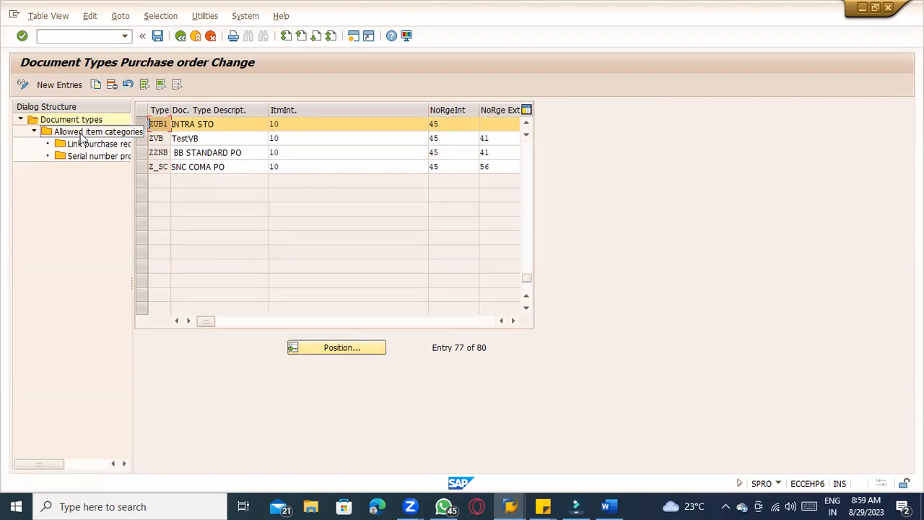
click(187, 124)
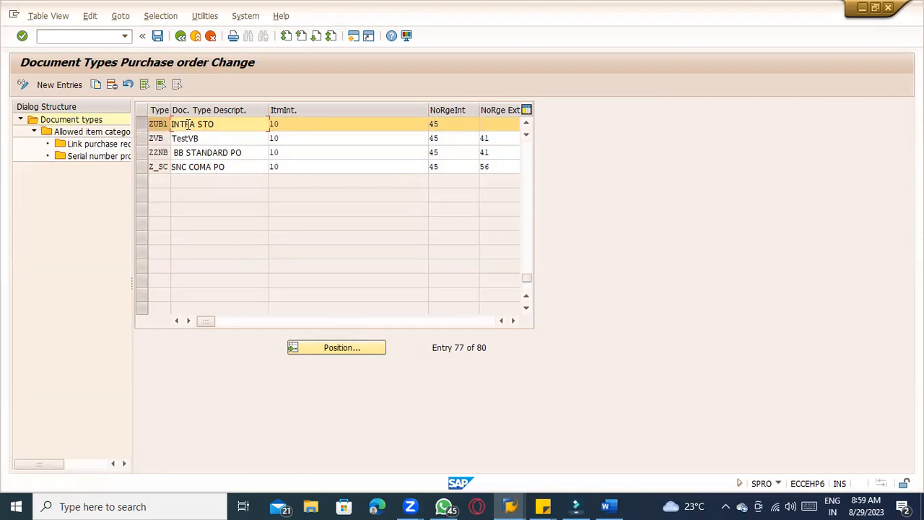
double_click(108, 132)
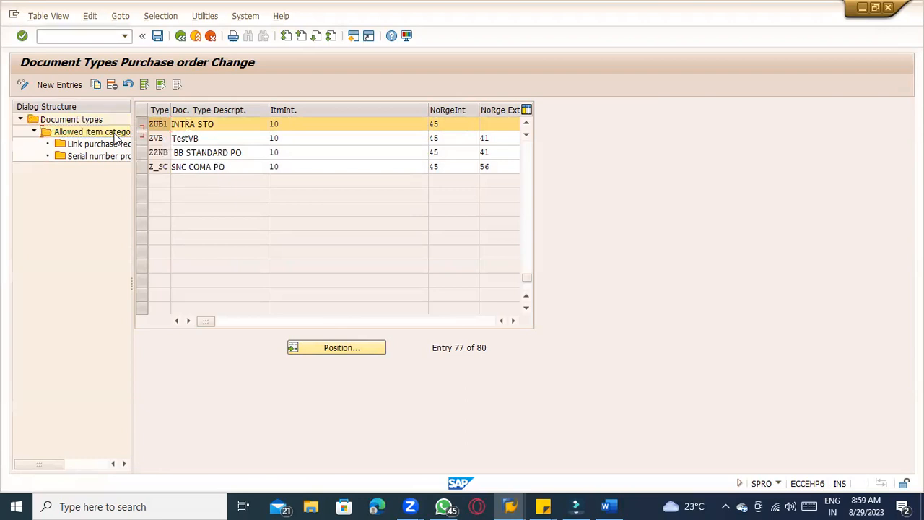
click(223, 123)
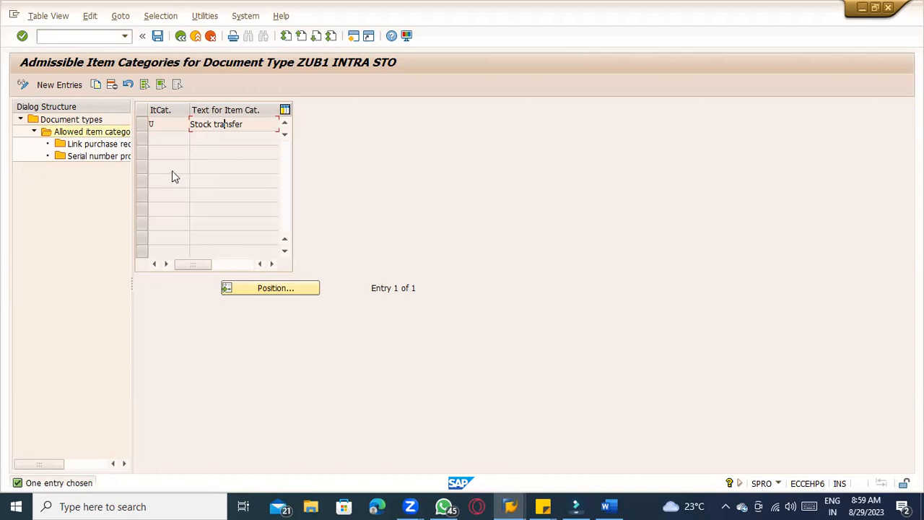
click(181, 37)
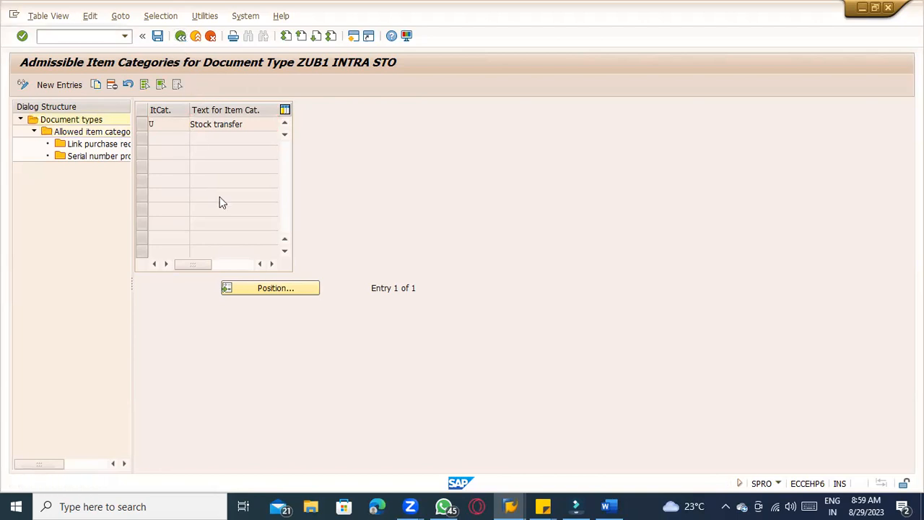
Locate standard PO document type NB and examine its allowed item categories, including consignment category K
click(338, 349)
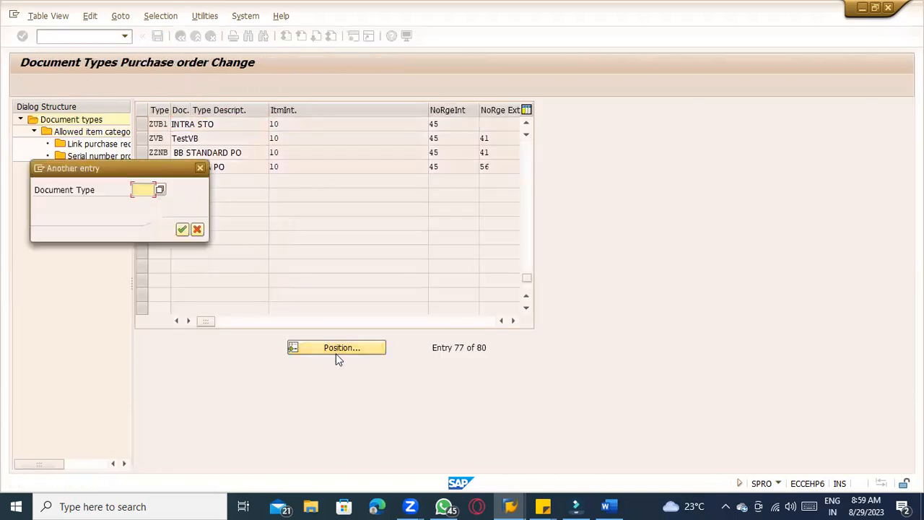
text(NB)
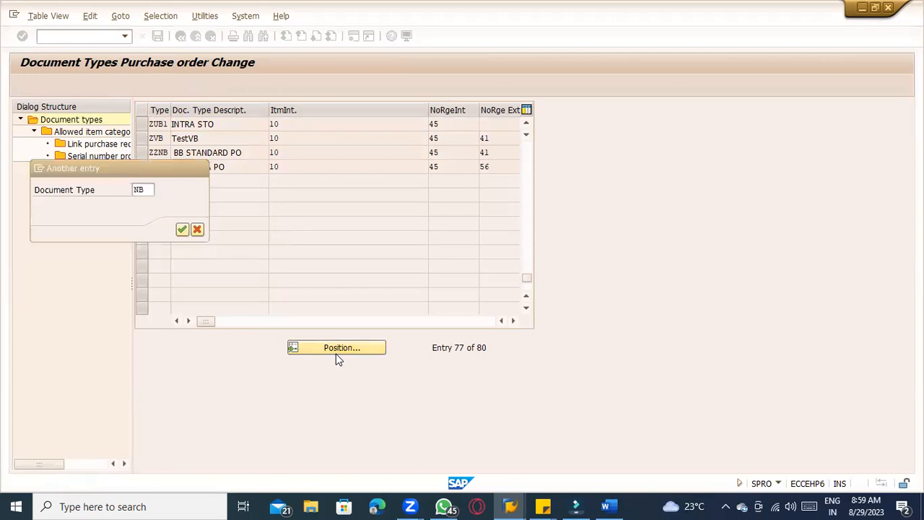
key(Return)
click(145, 124)
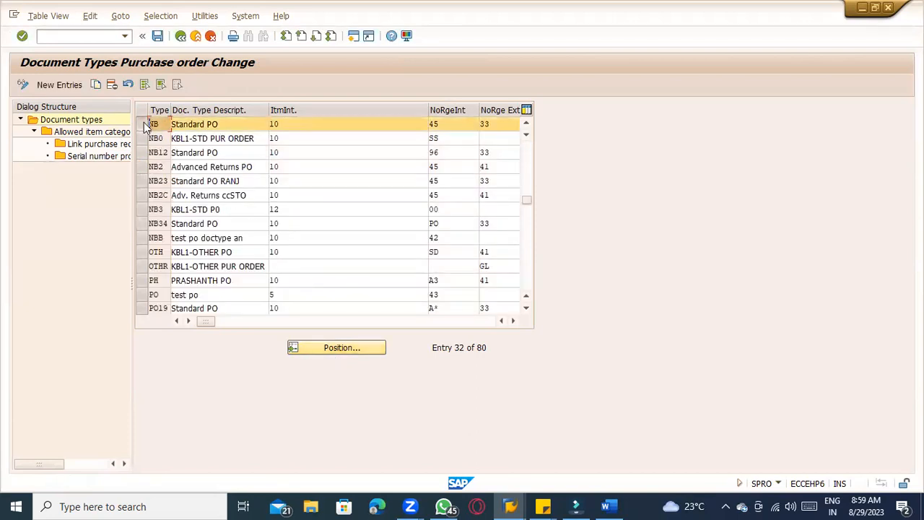
double_click(85, 133)
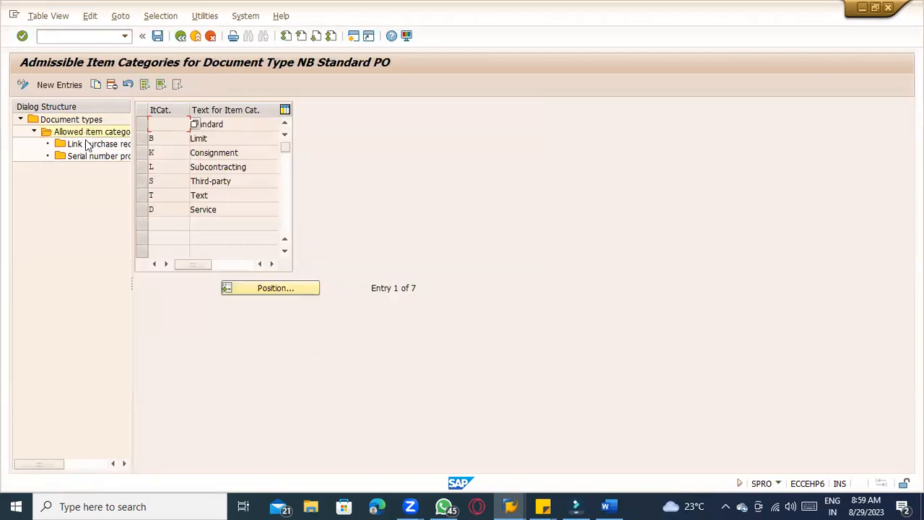
drag(209, 140, 174, 141)
drag(242, 153, 160, 148)
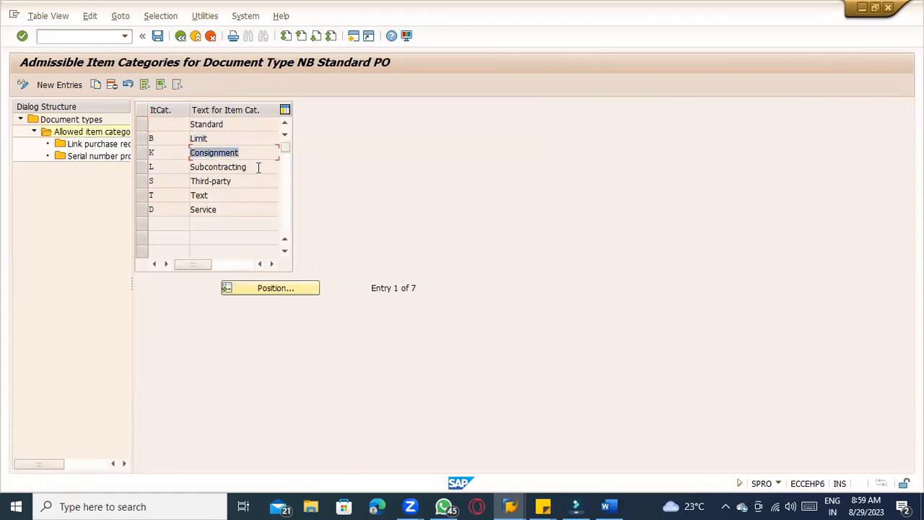
drag(258, 168, 168, 160)
click(234, 194)
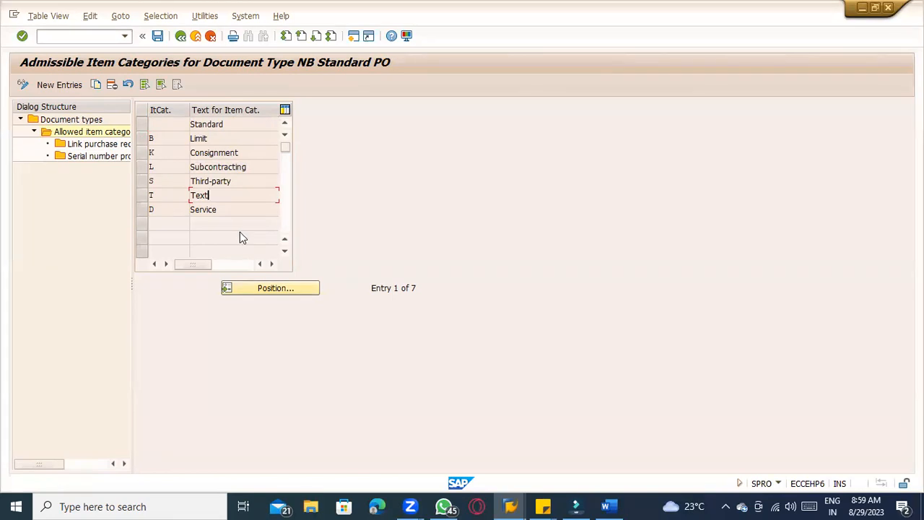
click(171, 143)
click(172, 152)
double_click(73, 120)
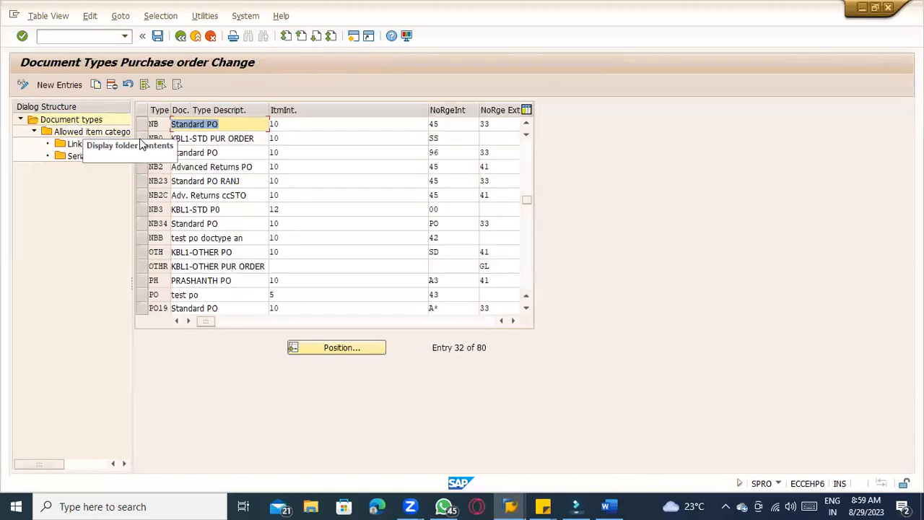
click(143, 125)
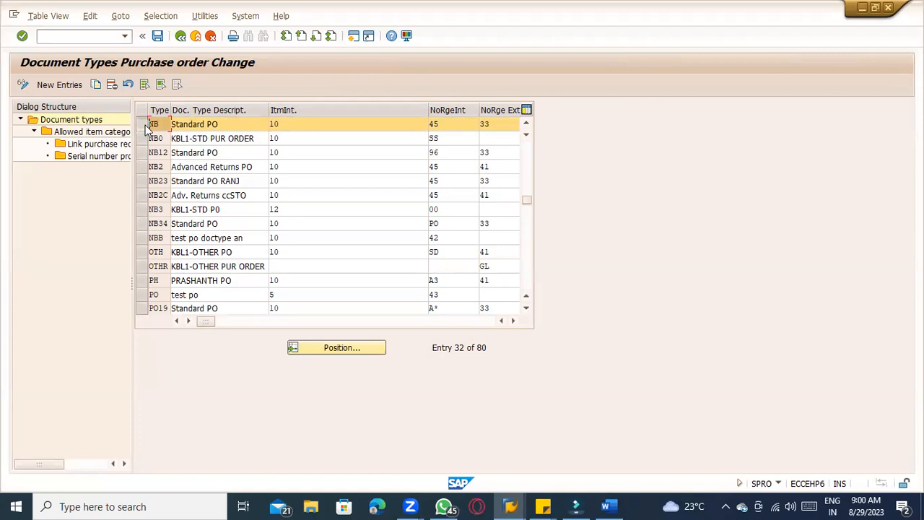
double_click(112, 133)
click(181, 35)
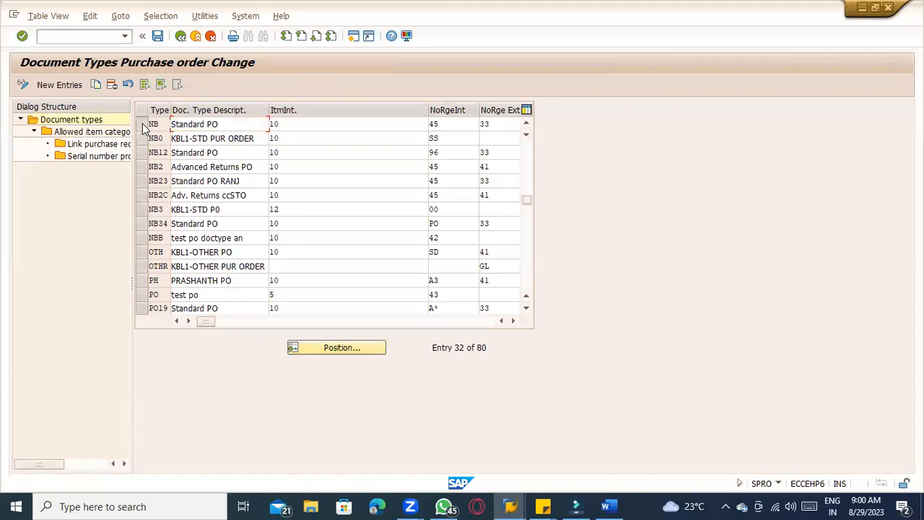
double_click(83, 134)
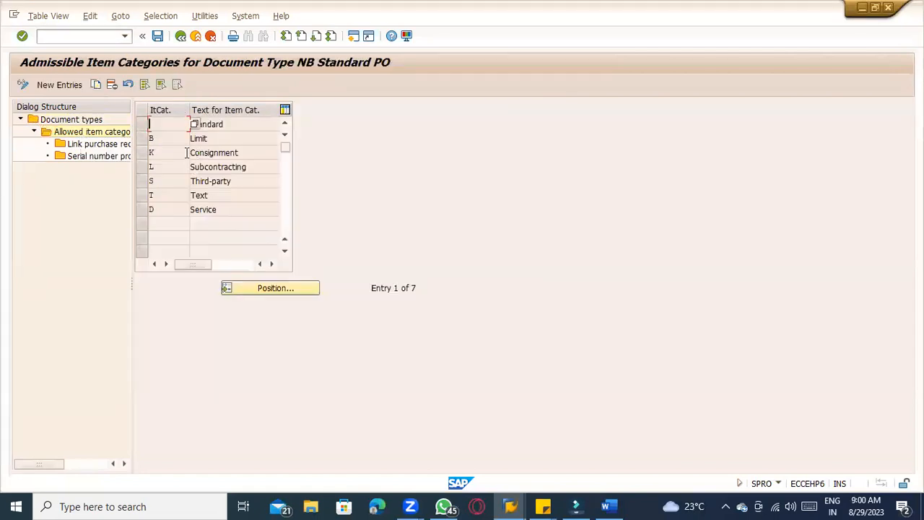
click(218, 154)
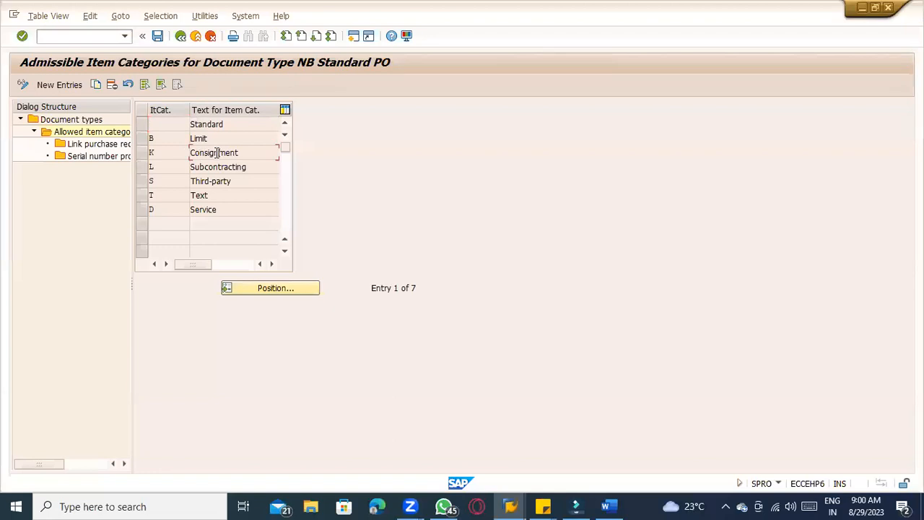
click(145, 153)
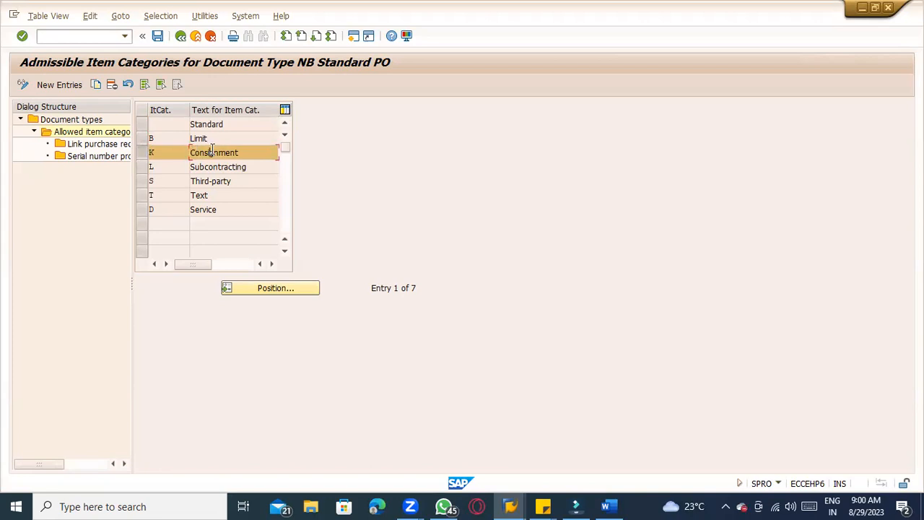
click(152, 155)
click(185, 126)
click(182, 153)
click(181, 36)
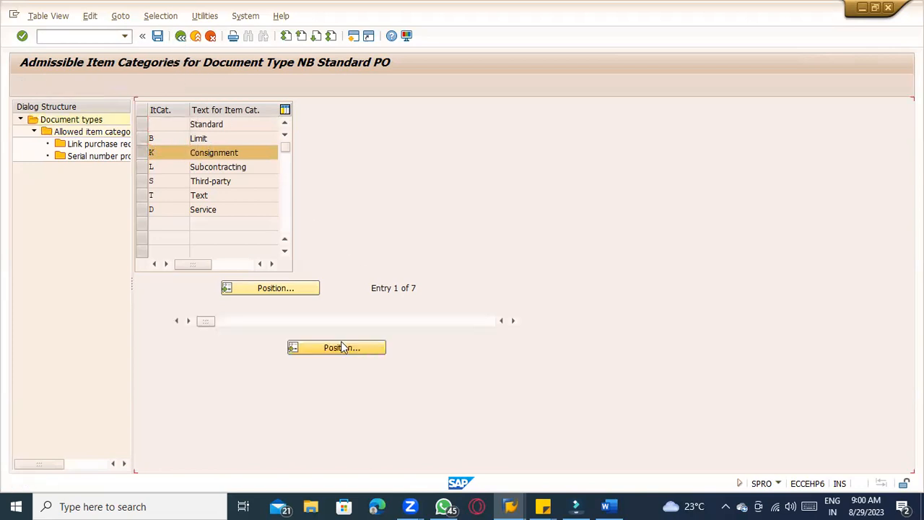
Copy document type NB as ZNB0 with description Consignment PO and clear its external number range
click(142, 125)
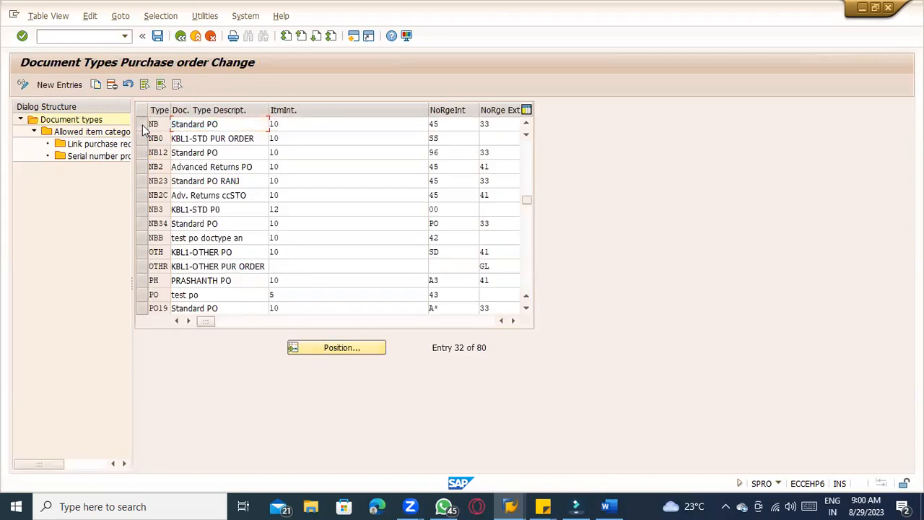
click(95, 85)
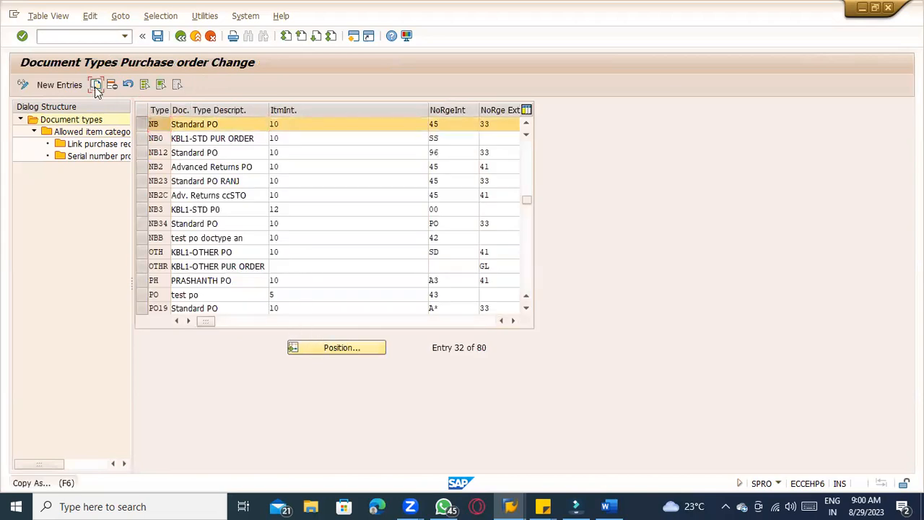
text(ZN)
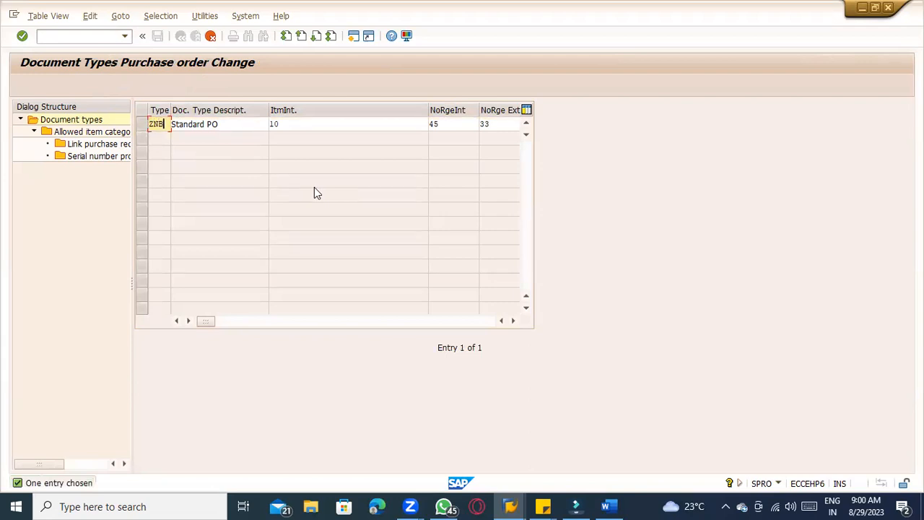
text(B0)
key(Tab)
text(Consignment PO)
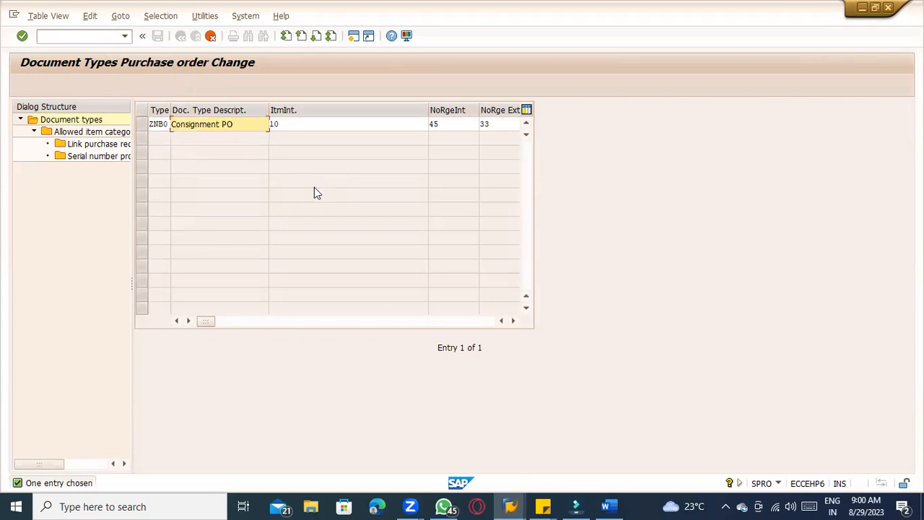
key(Return)
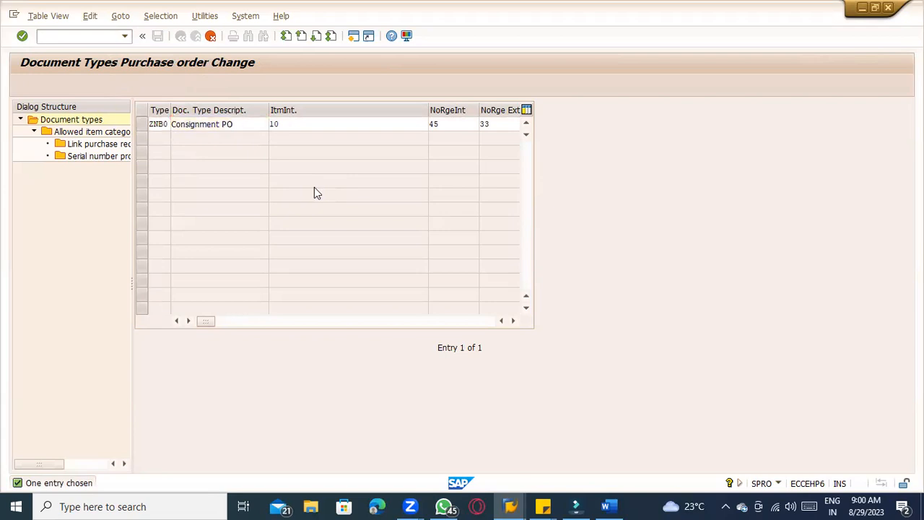
key(Tab)
key(Tab)
key(Tab)
key(BackSpace)
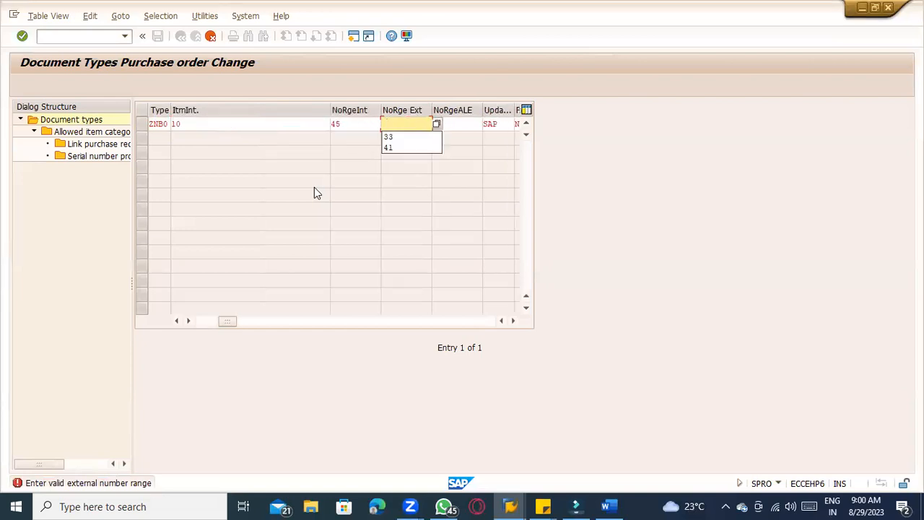
key(Return)
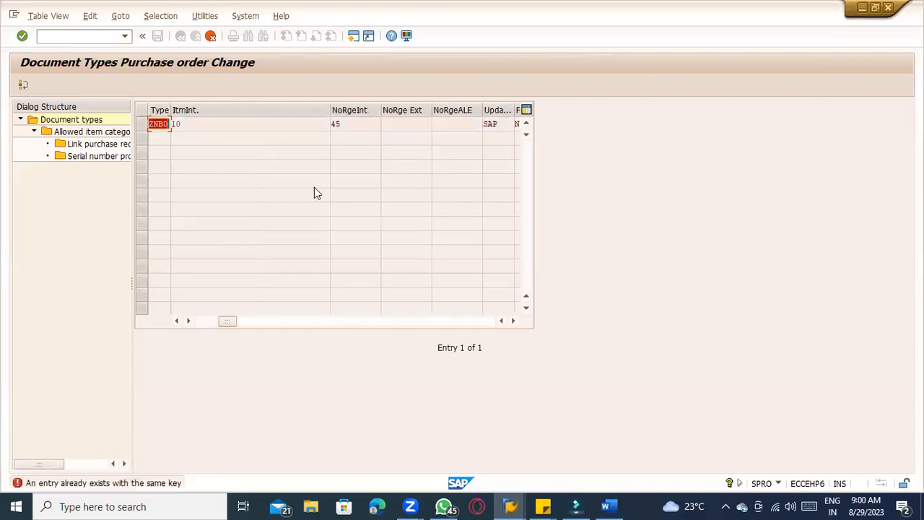
Change the new document type's key to ZNBY and confirm the copy
drag(171, 123, 209, 110)
click(171, 124)
key(BackSpace)
key(BackSpace)
key(BackSpace)
text(ZNBY)
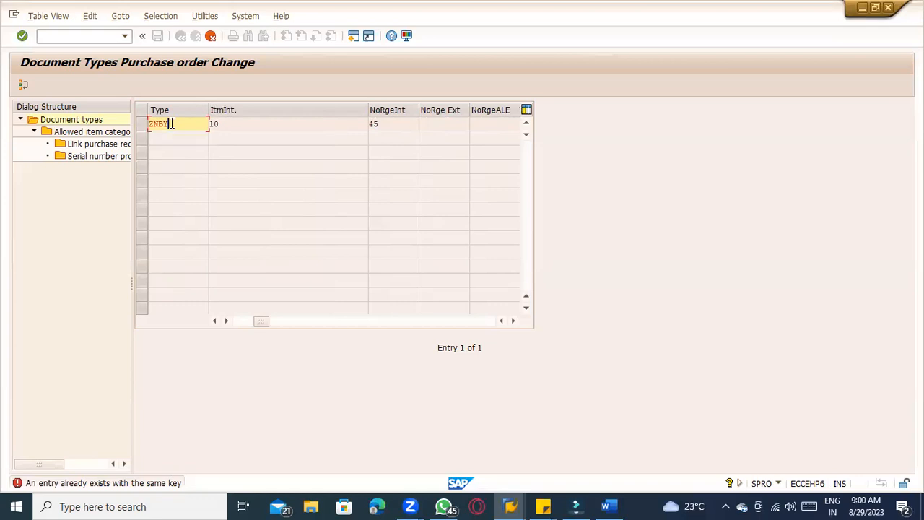
key(Return)
key(Return)
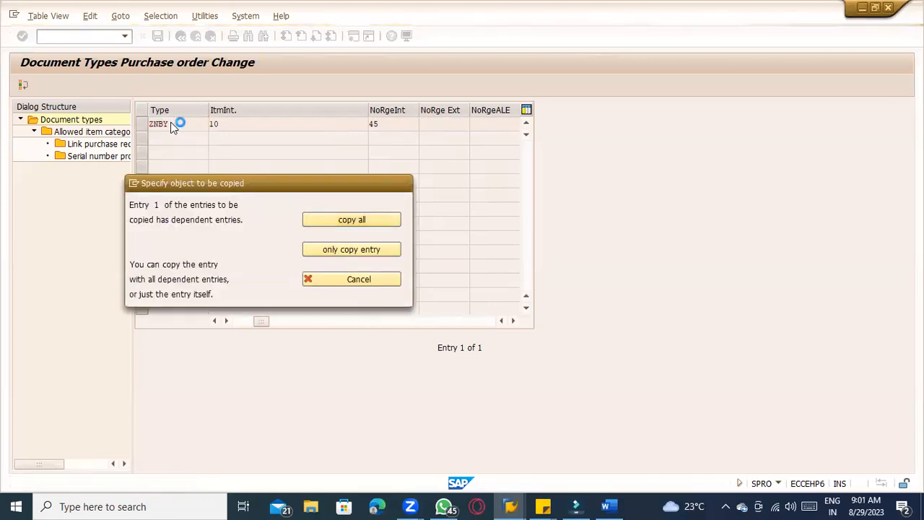
Save the new ZNBY document type and open its allowed item categories
key(Return)
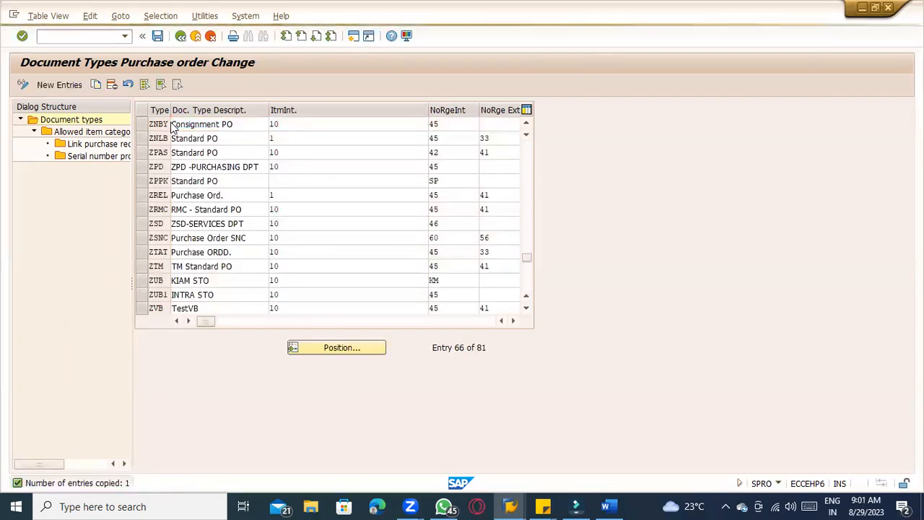
click(191, 126)
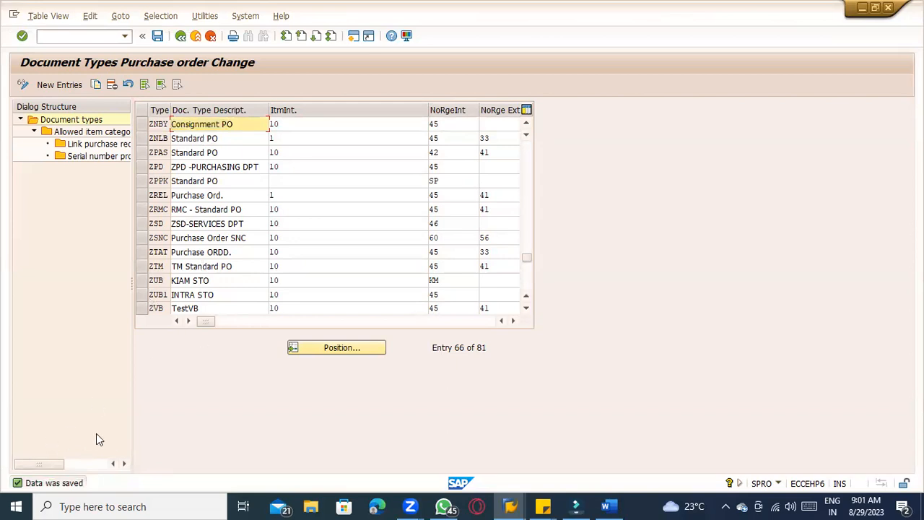
click(139, 125)
double_click(105, 133)
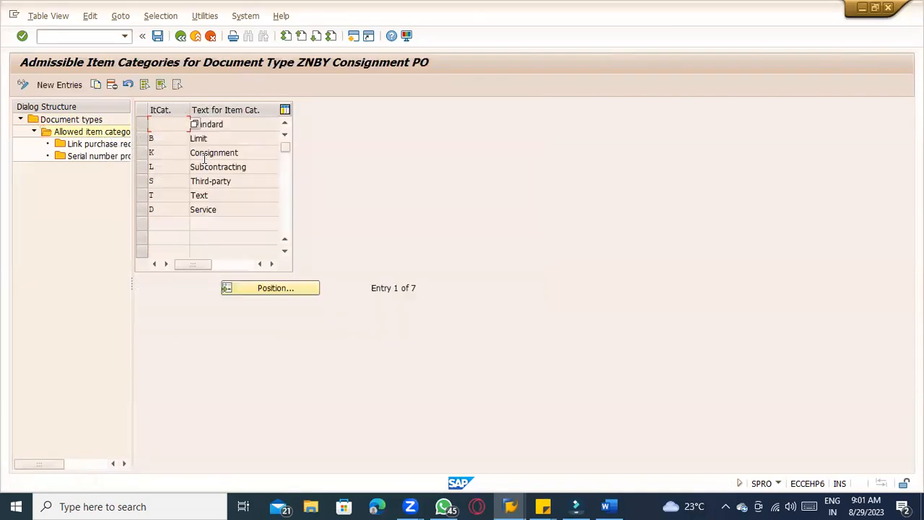
Delete every allowed item category of ZNBY except K Consignment, including dependent entries, and save
click(141, 124)
click(142, 138)
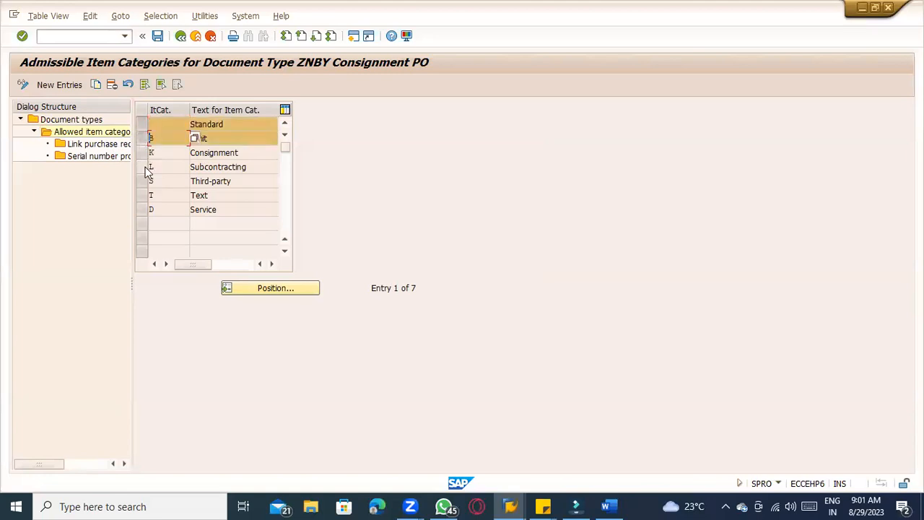
click(144, 167)
click(143, 181)
click(144, 196)
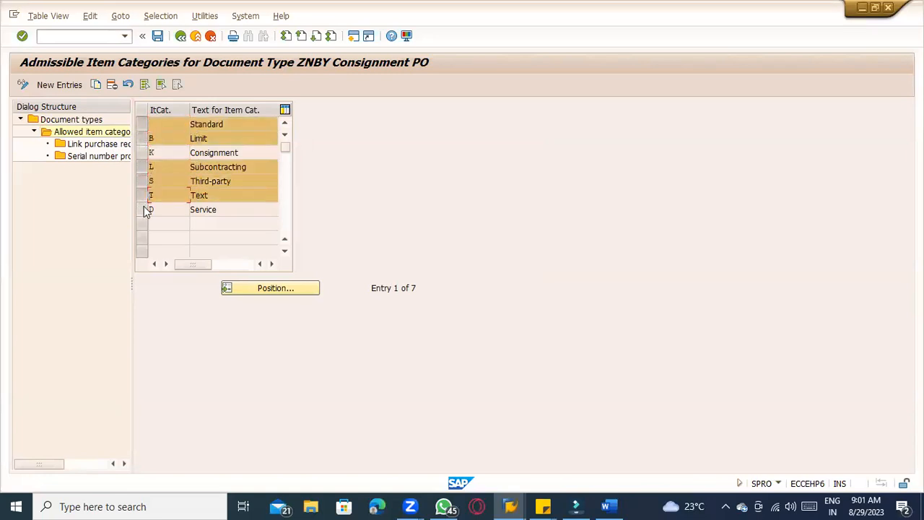
click(144, 208)
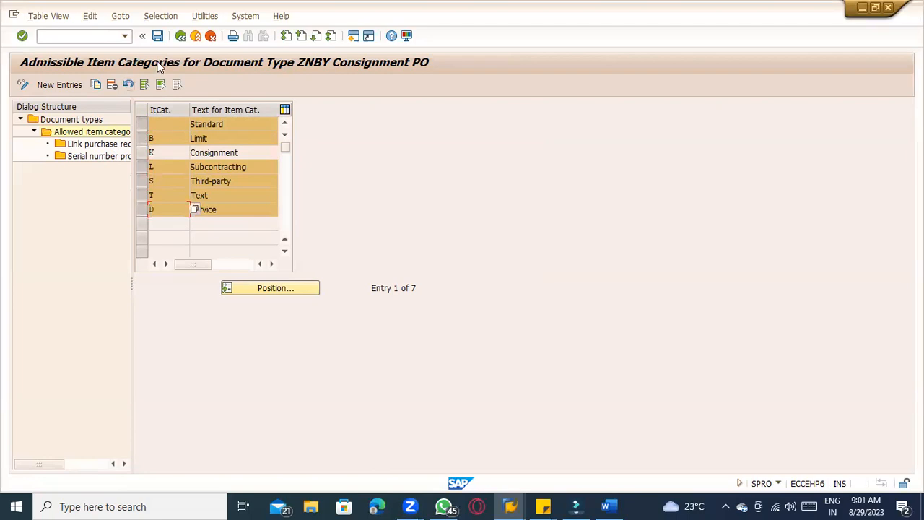
click(111, 85)
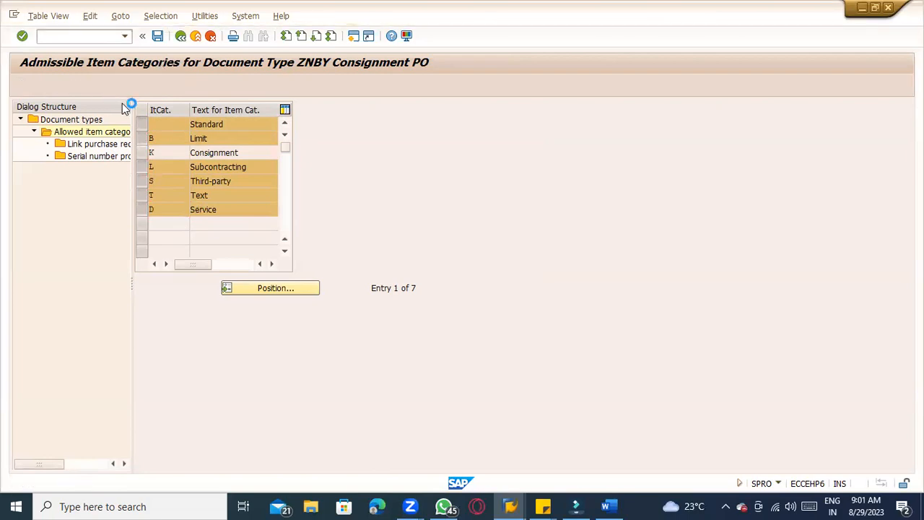
click(367, 221)
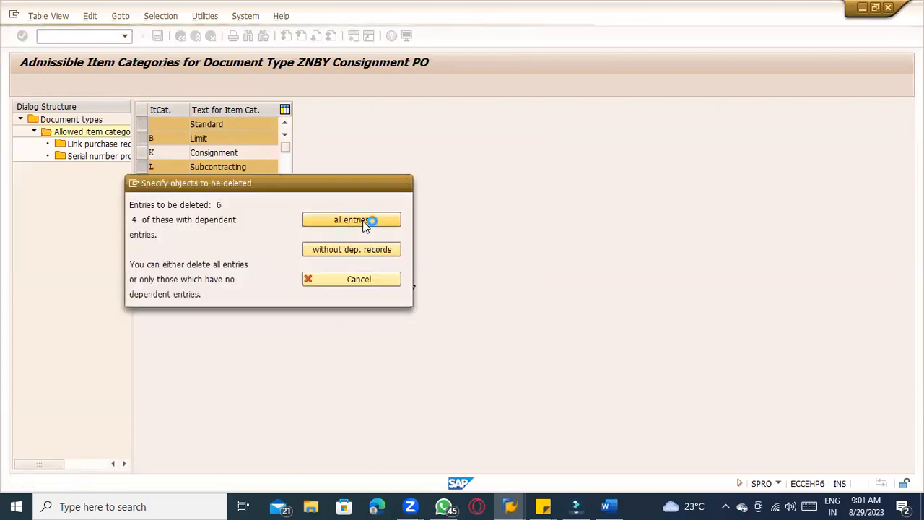
click(324, 393)
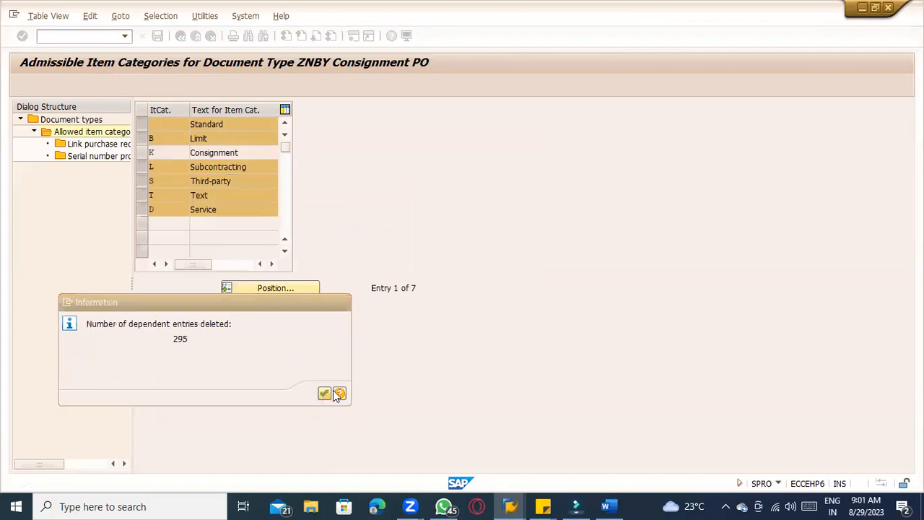
click(157, 35)
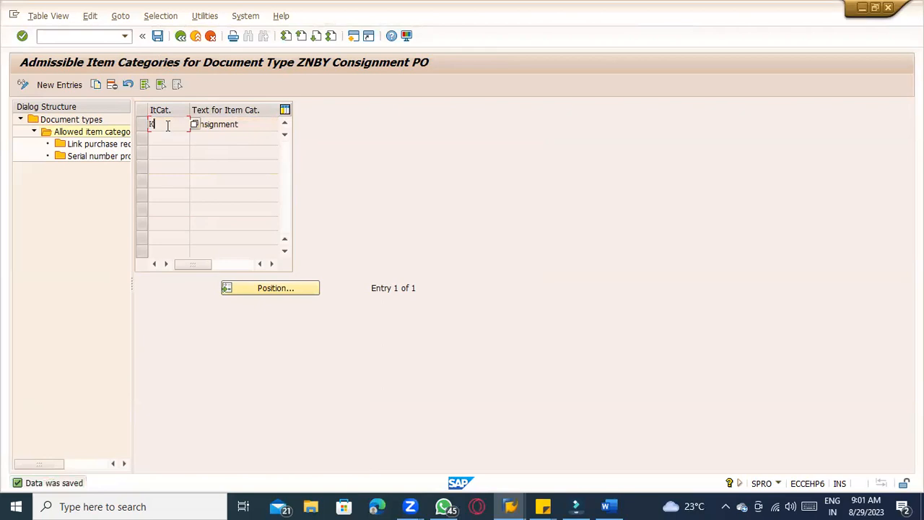
Reopen the allowed item categories of document type ZNBY to check the remaining entries
double_click(95, 120)
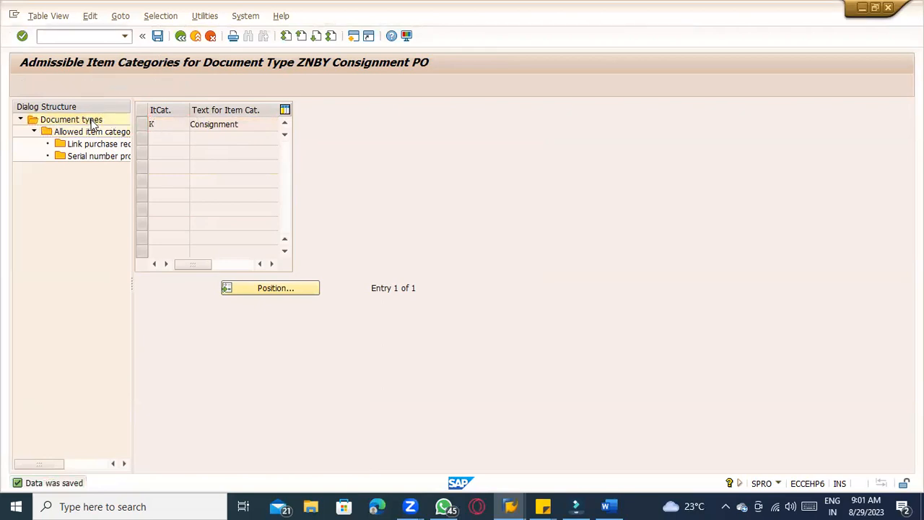
click(158, 124)
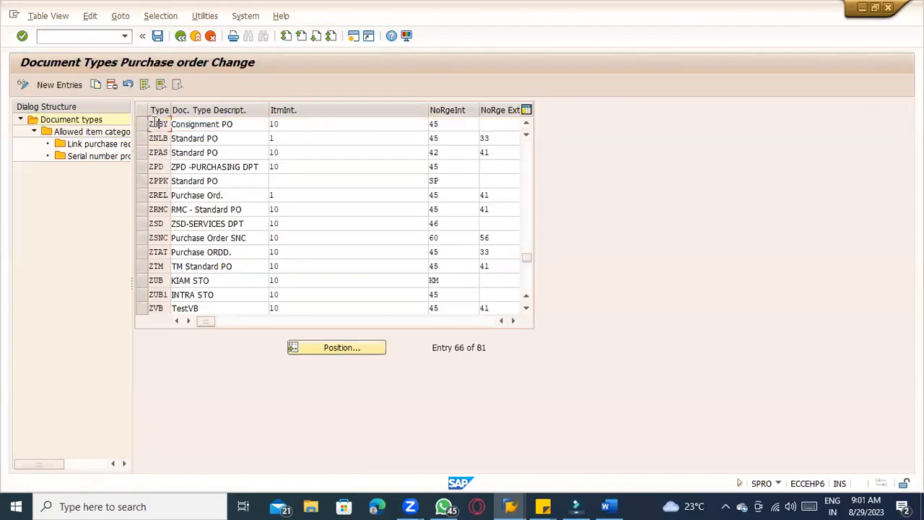
double_click(96, 133)
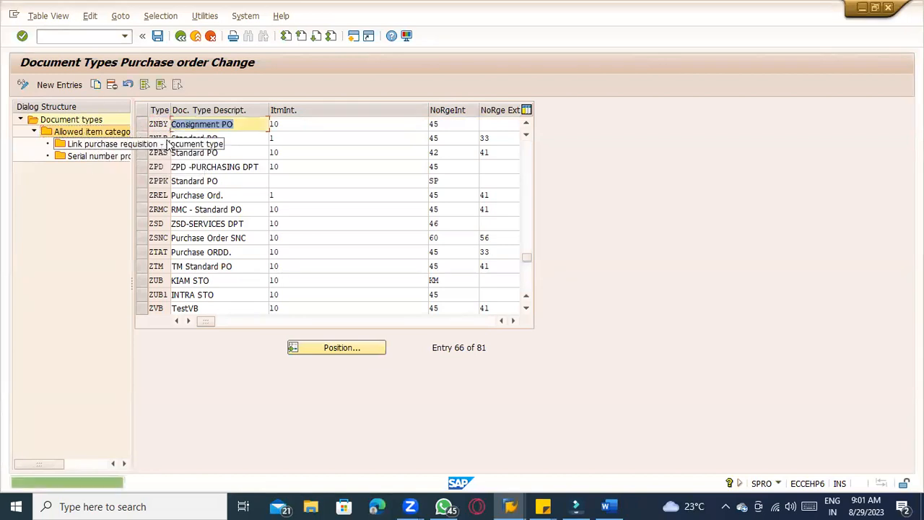
click(141, 125)
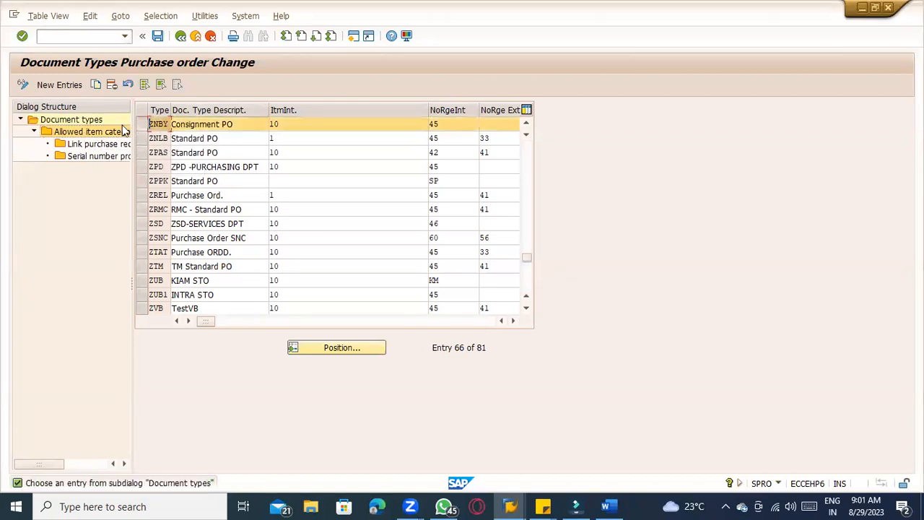
double_click(108, 130)
click(229, 125)
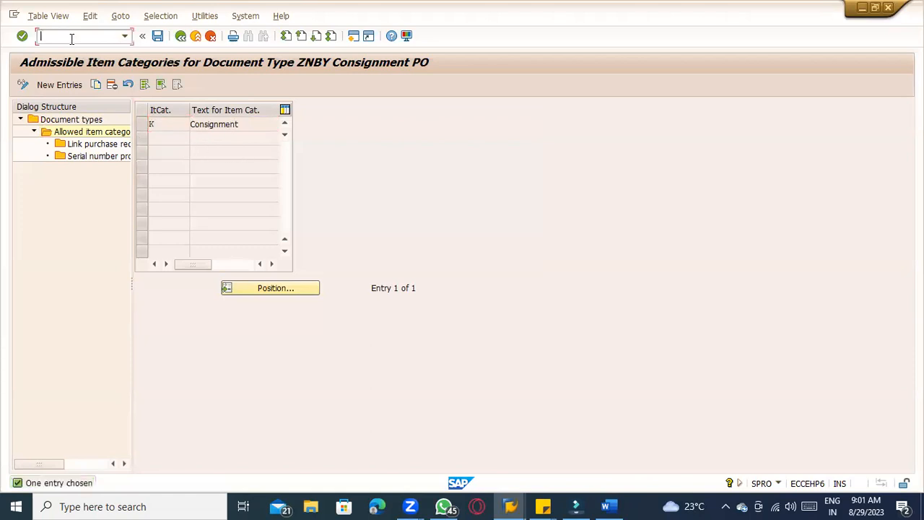
Start transaction ME21N and choose document type ZNBY Consignment PO for the new purchase order
text(/nme21n)
key(Return)
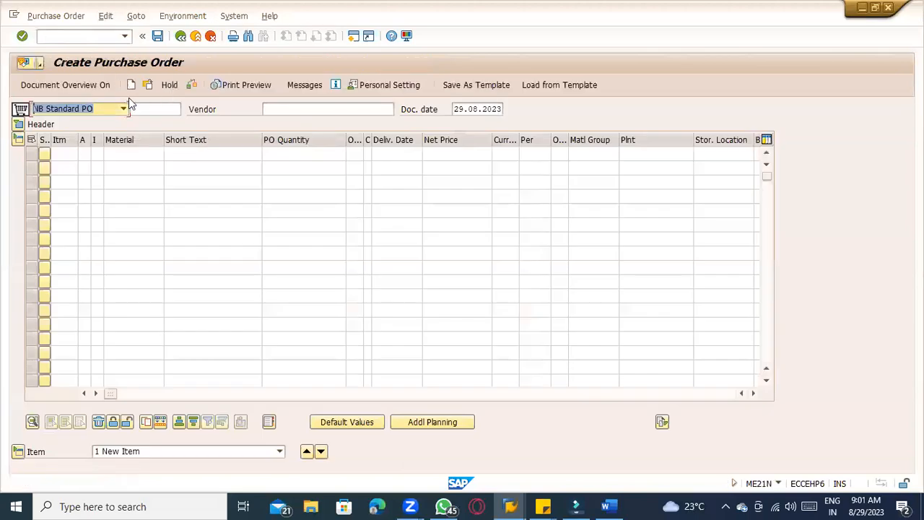
click(112, 108)
key(z)
key(z)
key(z)
key(z)
key(z)
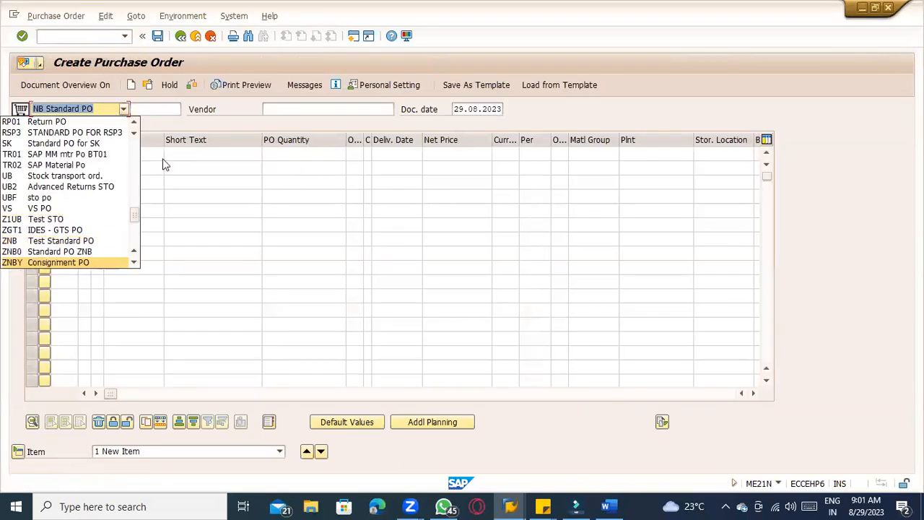
click(103, 263)
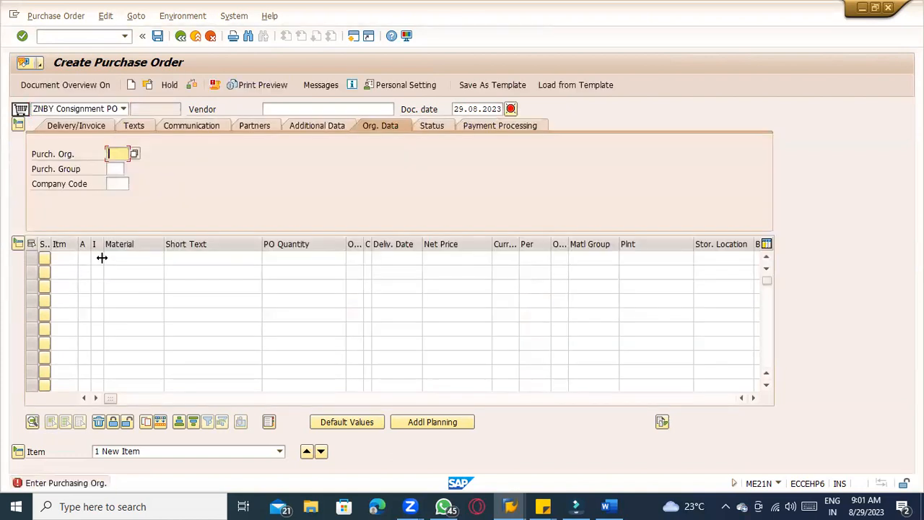
Enter vendor 1000, purchasing organization TACD, purchasing group 001 and company code TATC in the header
click(280, 110)
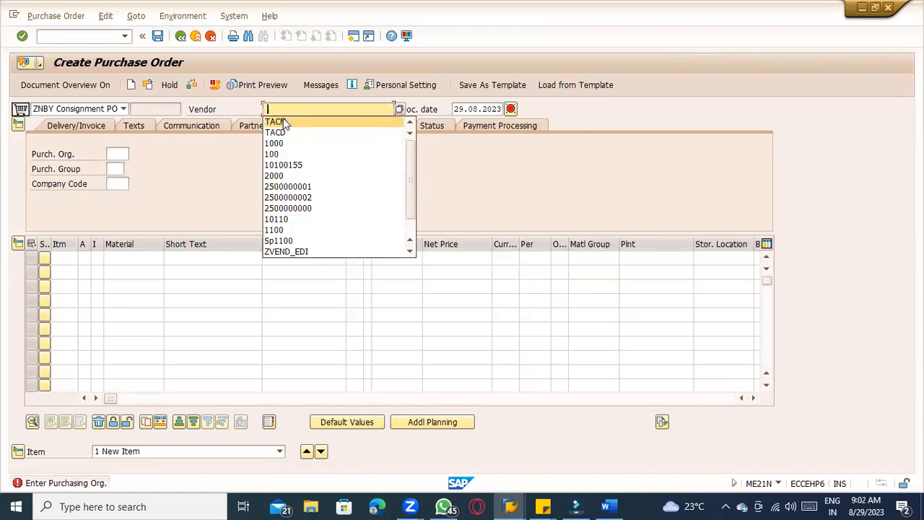
click(283, 144)
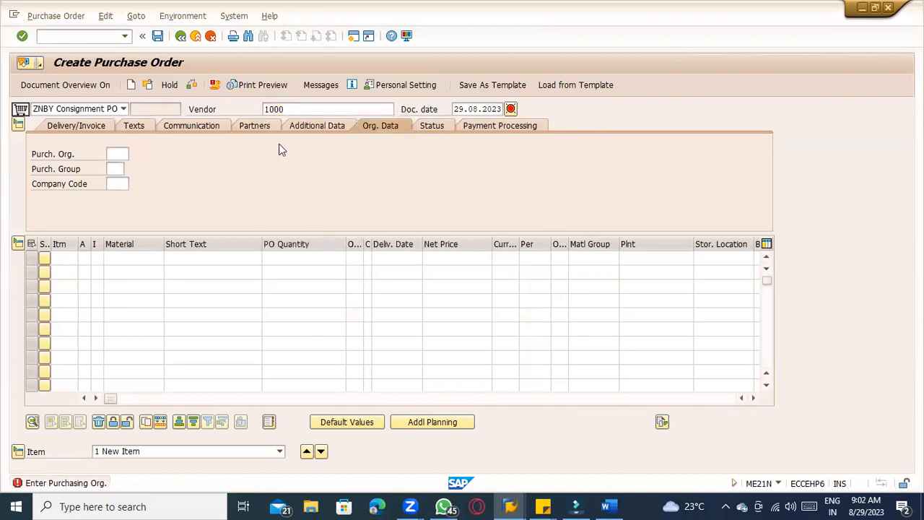
click(119, 154)
click(120, 169)
click(120, 169)
click(121, 180)
click(123, 197)
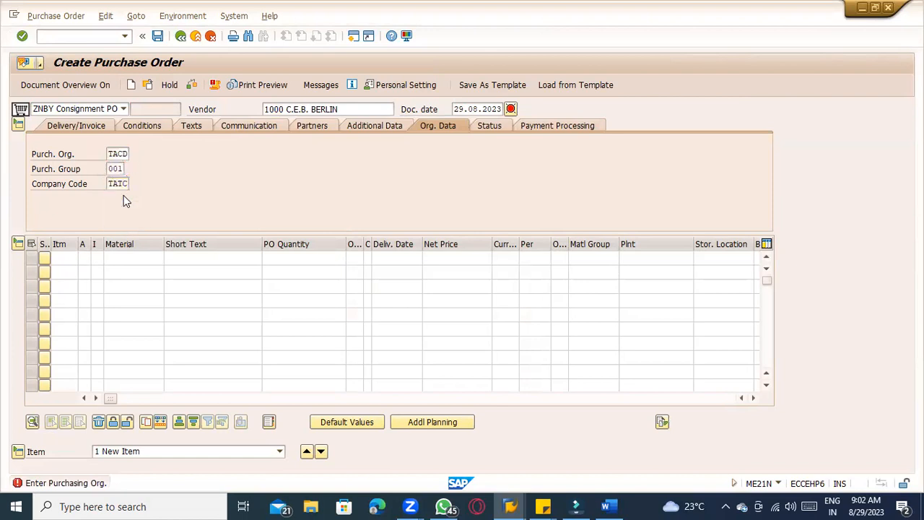
key(Return)
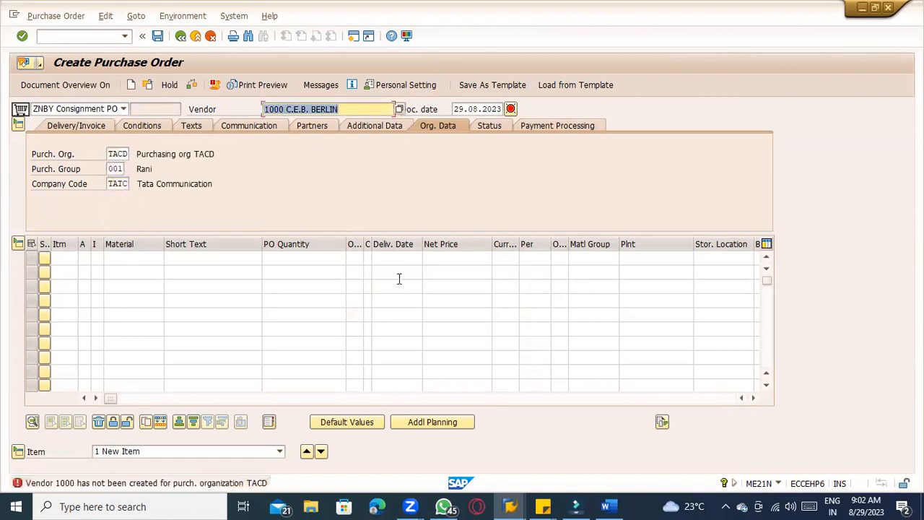
Change the purchasing organization to TACM and set the vendor to 10100155
key(BackSpace)
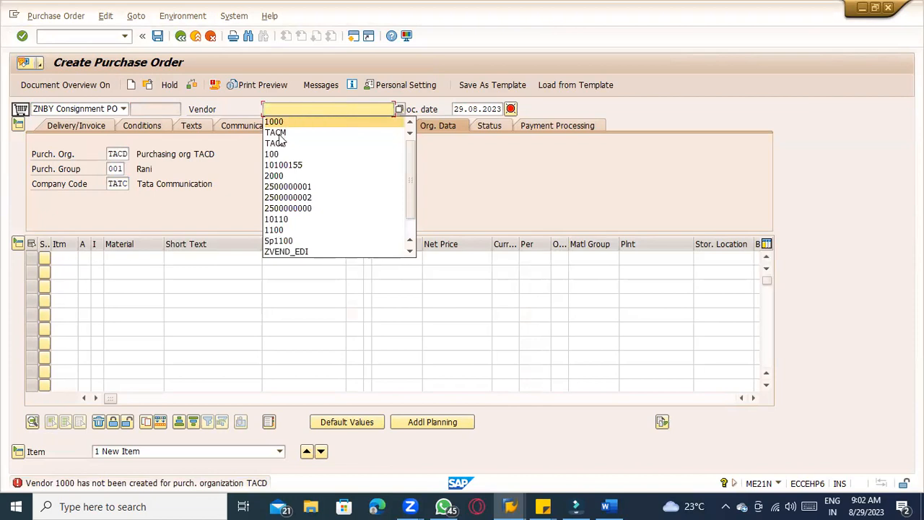
click(119, 155)
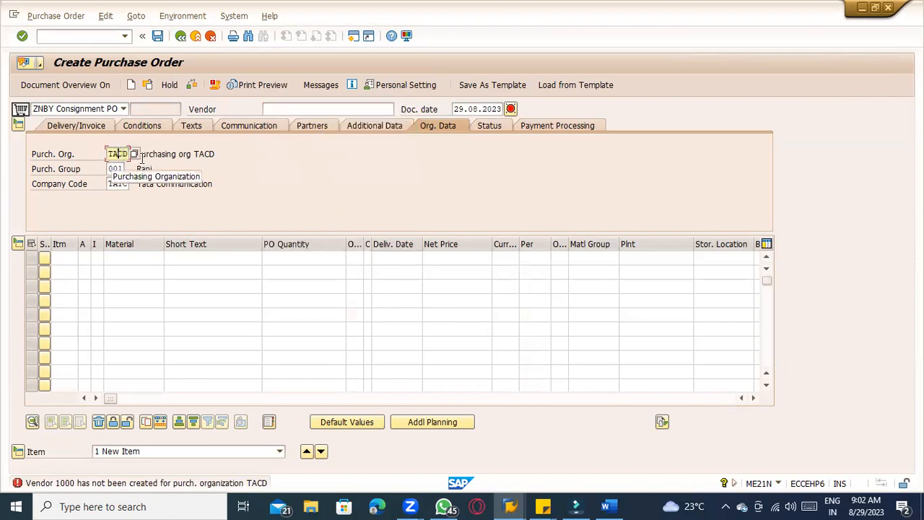
text(CM)
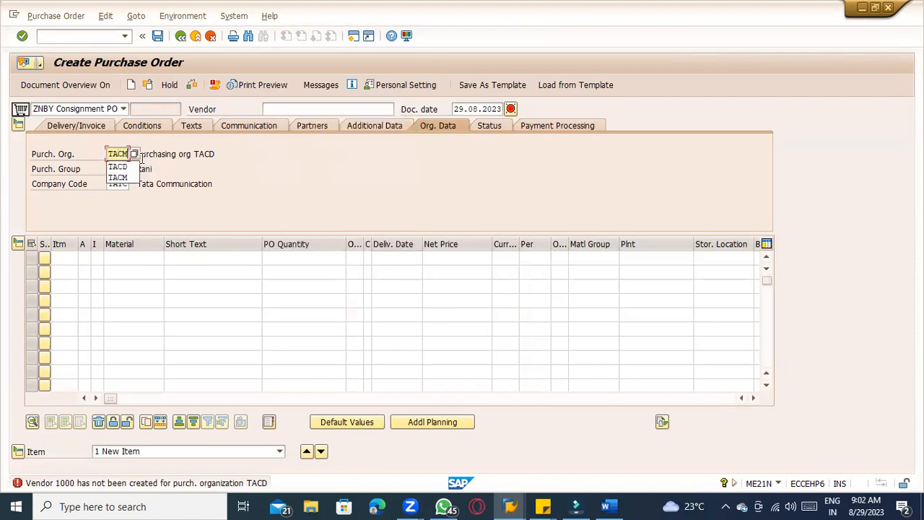
key(Return)
click(310, 109)
click(300, 123)
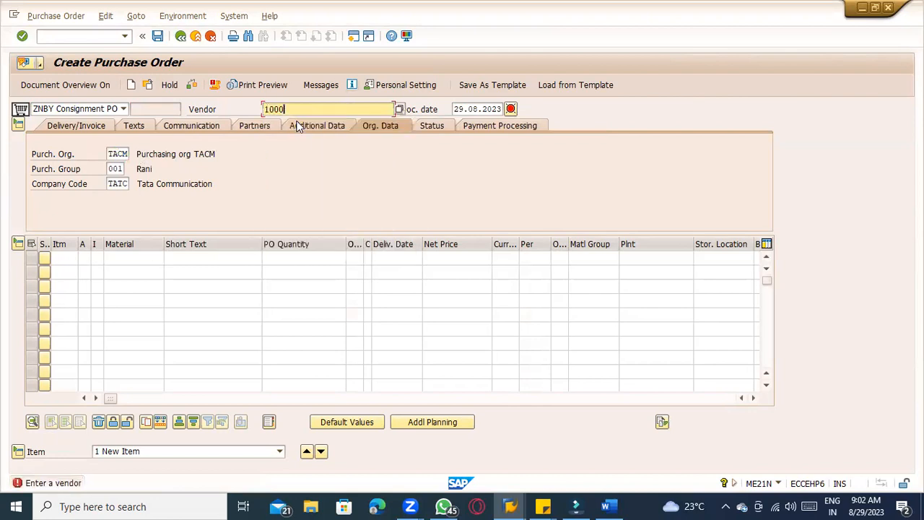
key(Return)
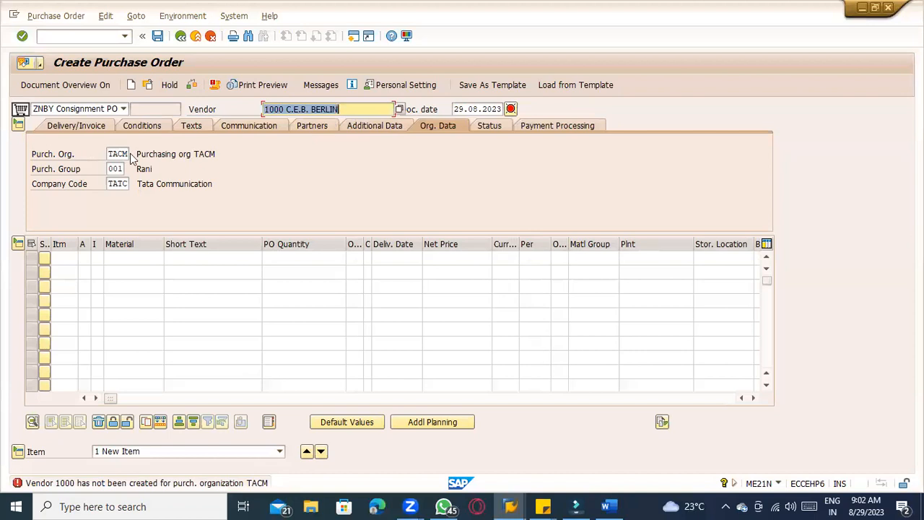
key(BackSpace)
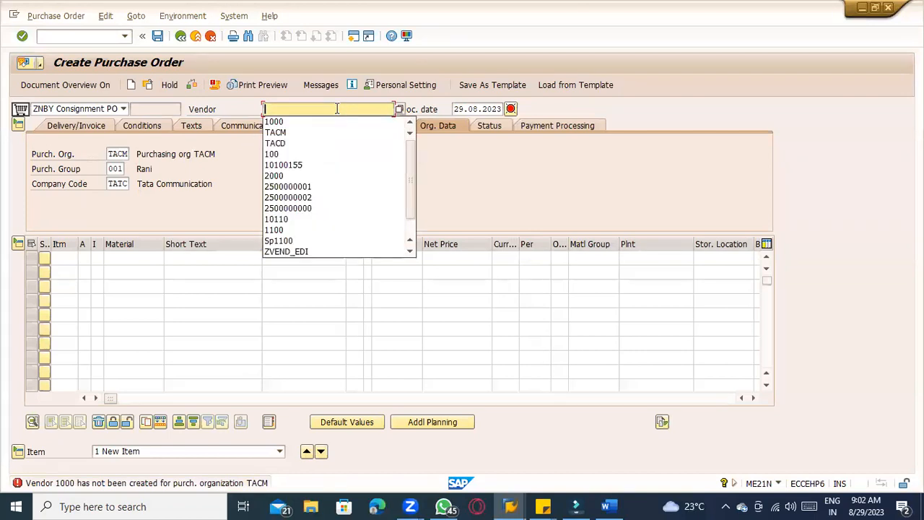
click(337, 165)
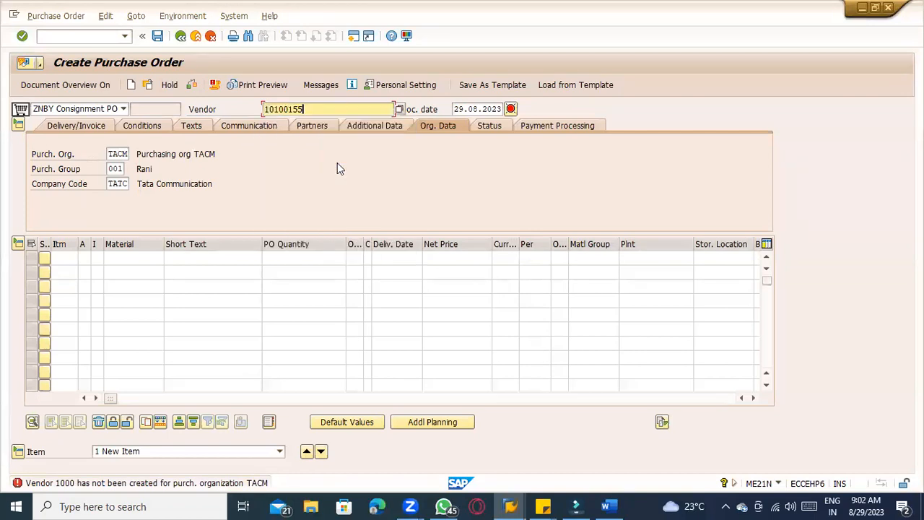
key(Return)
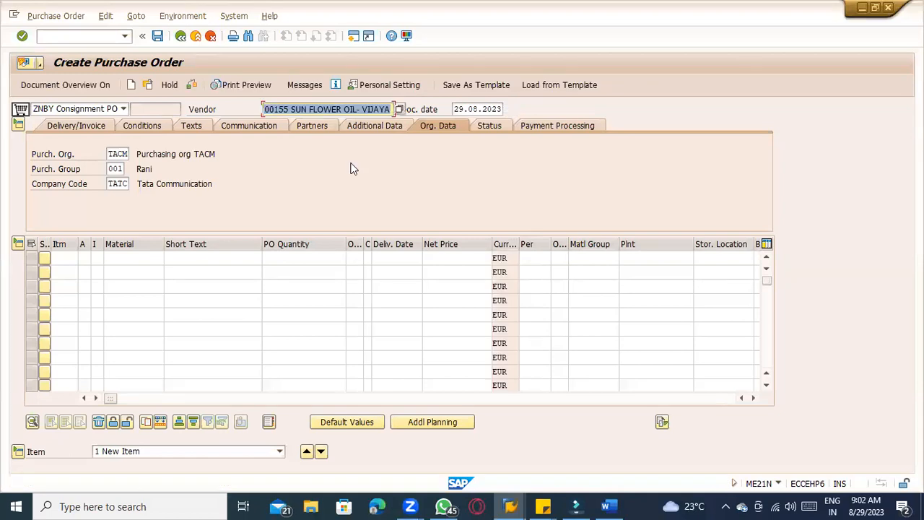
Enter material 100-100 and the Tata Communication plant on the first item line
click(134, 259)
key(BackSpace)
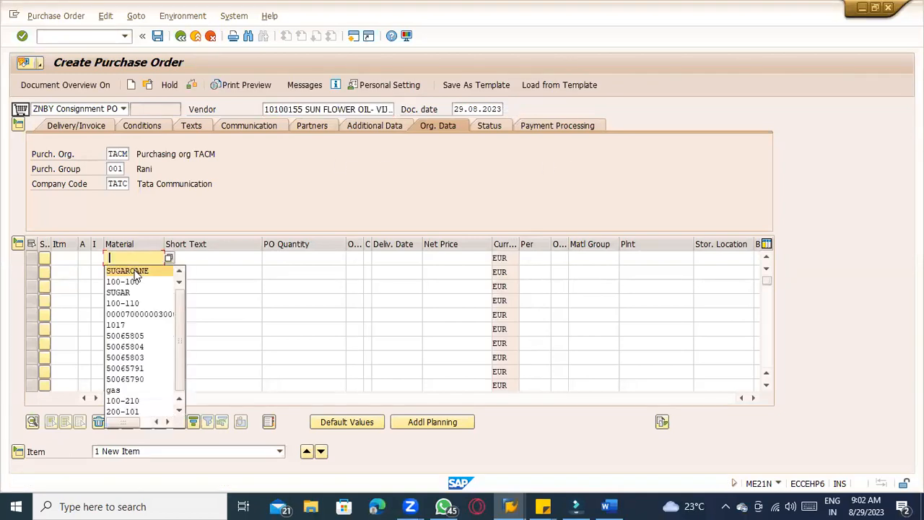
click(135, 282)
click(648, 258)
key(BackSpace)
click(633, 282)
key(Return)
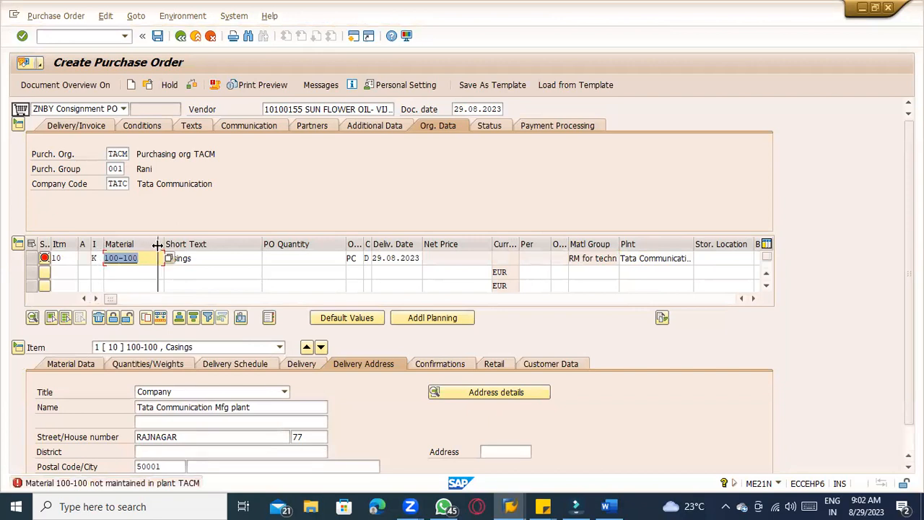
Try item category B on the first item line of the consignment PO
drag(103, 247, 156, 247)
click(115, 257)
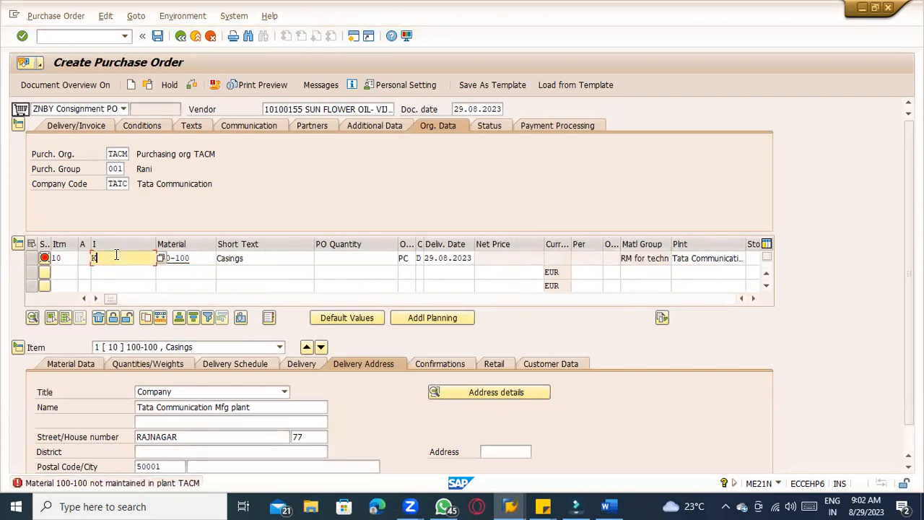
key(BackSpace)
text(B)
key(Return)
key(Return)
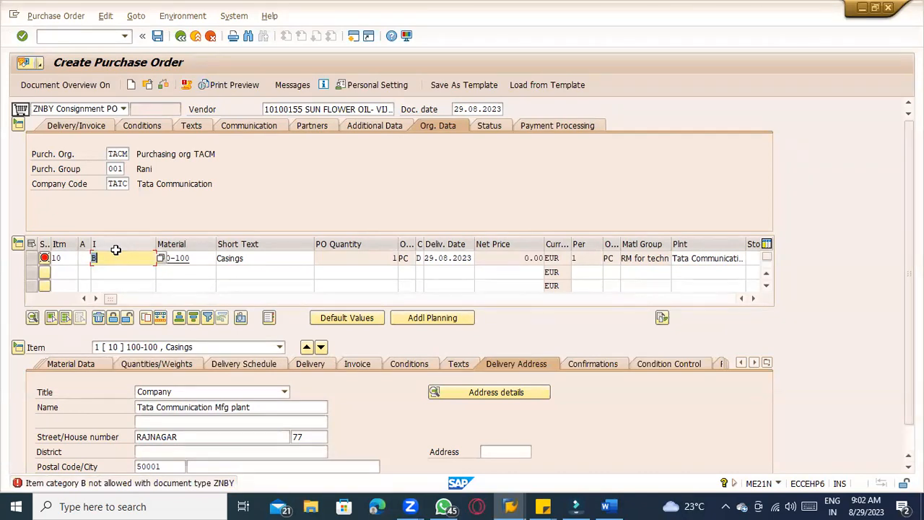
Change the first item's item category to K and confirm the entry
key(BackSpace)
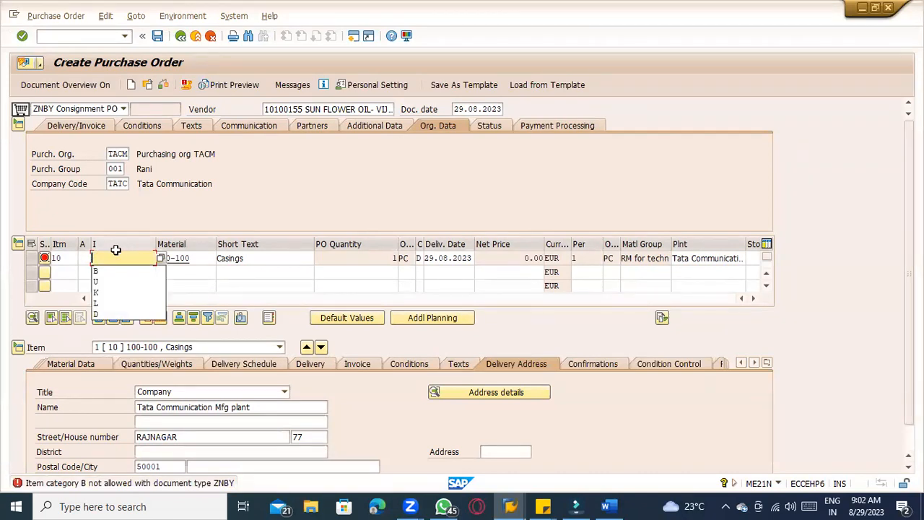
key(BackSpace)
text(K)
key(Return)
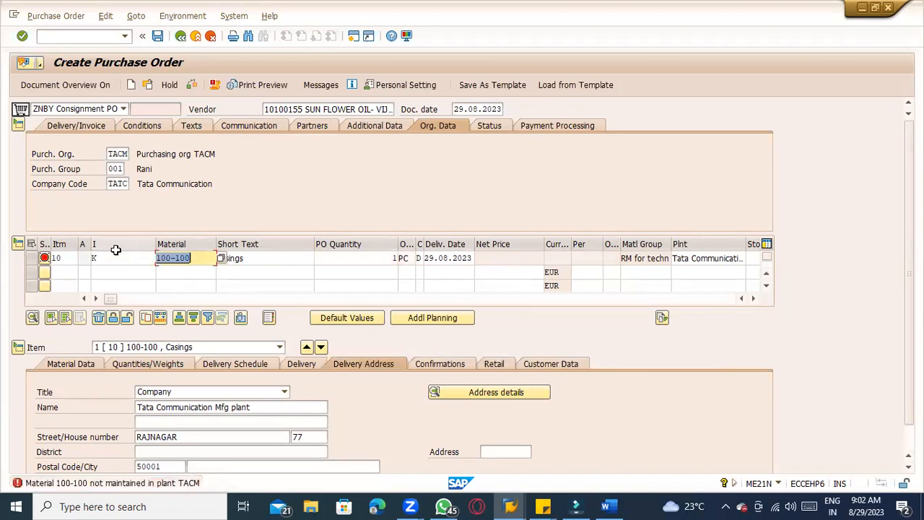
Exit the purchase order without saving the document
click(195, 37)
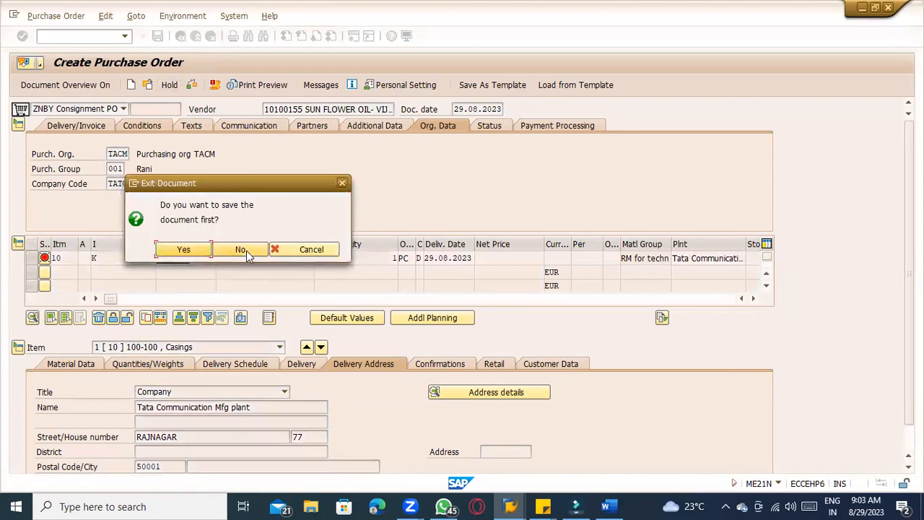
click(244, 251)
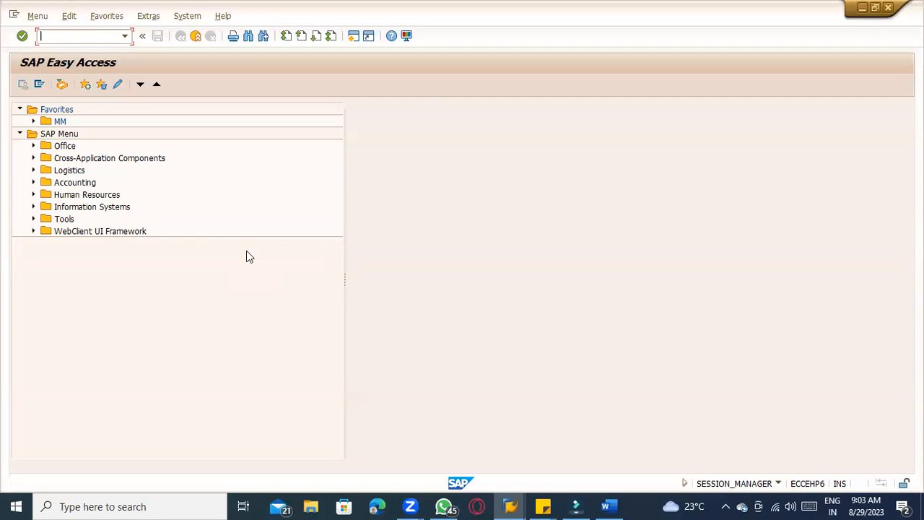
Reopen ME21N, look through the ZN document types in the document type list, and leave the transaction
text(ME21N)
key(Return)
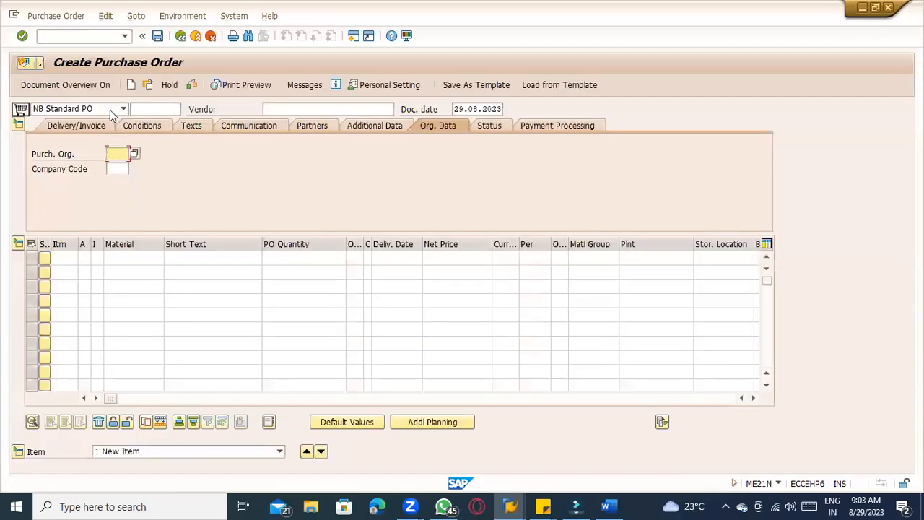
click(111, 110)
text(zn)
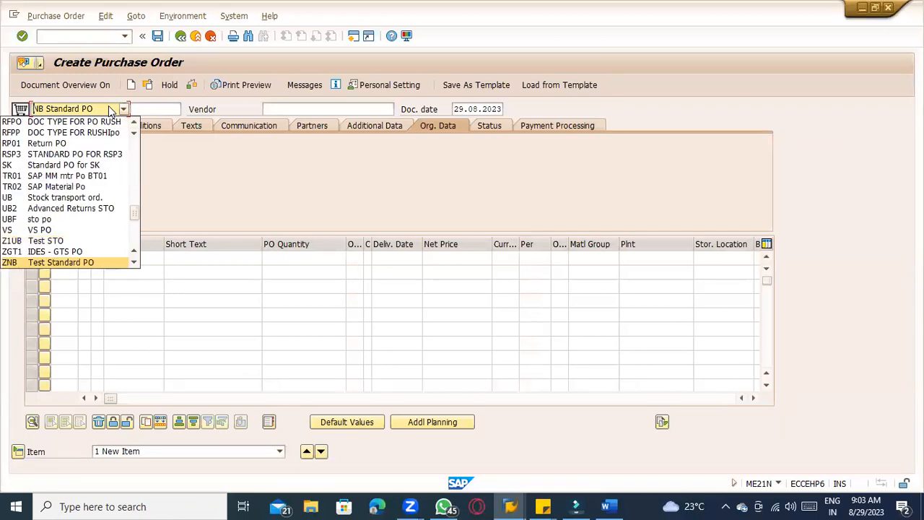
click(183, 163)
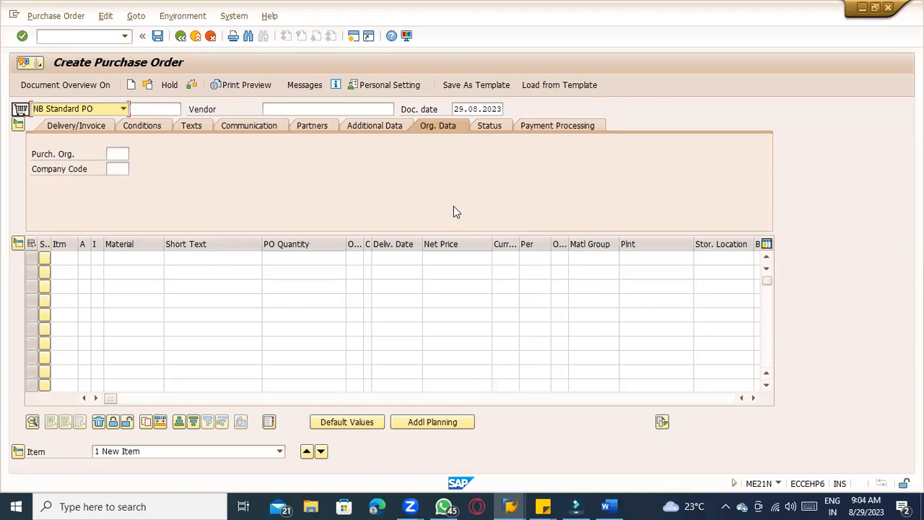
text(znby)
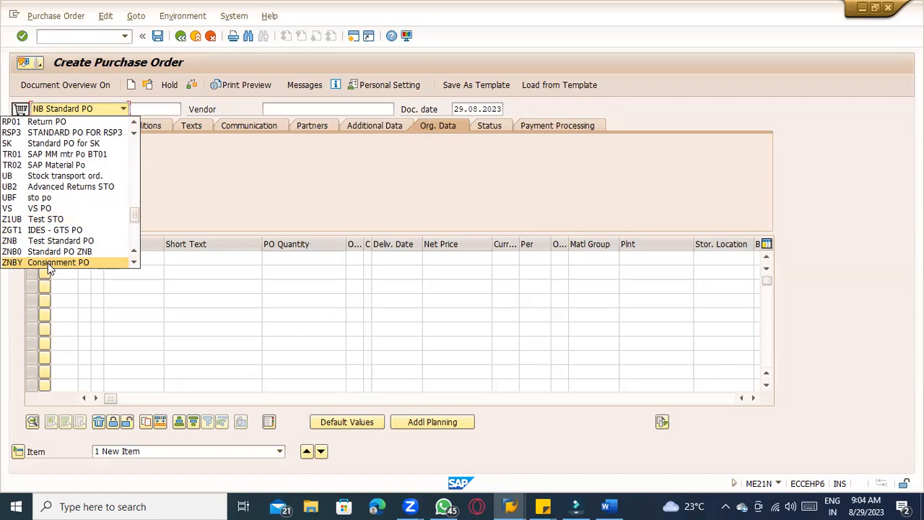
click(262, 208)
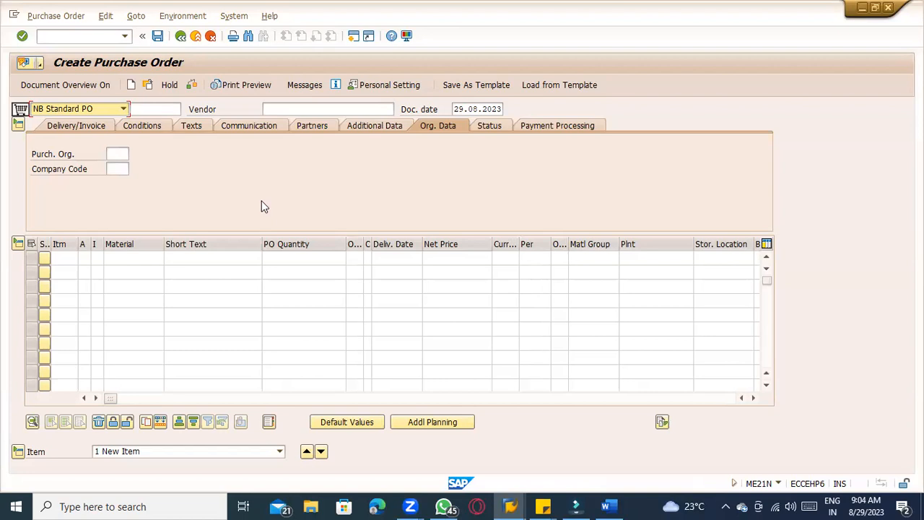
click(181, 42)
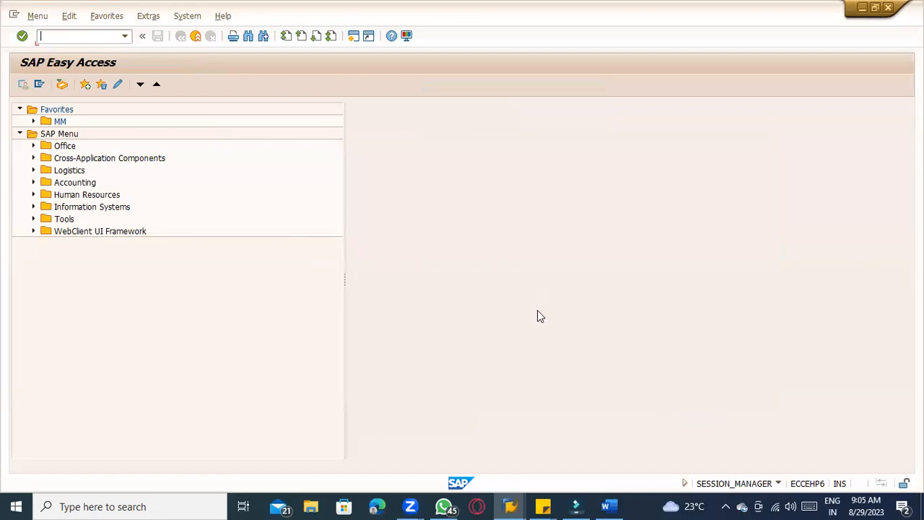
Switch to Word, delete the MM Route and SD Route note lines, and review the MM configuration notes above
key(alt+Tab)
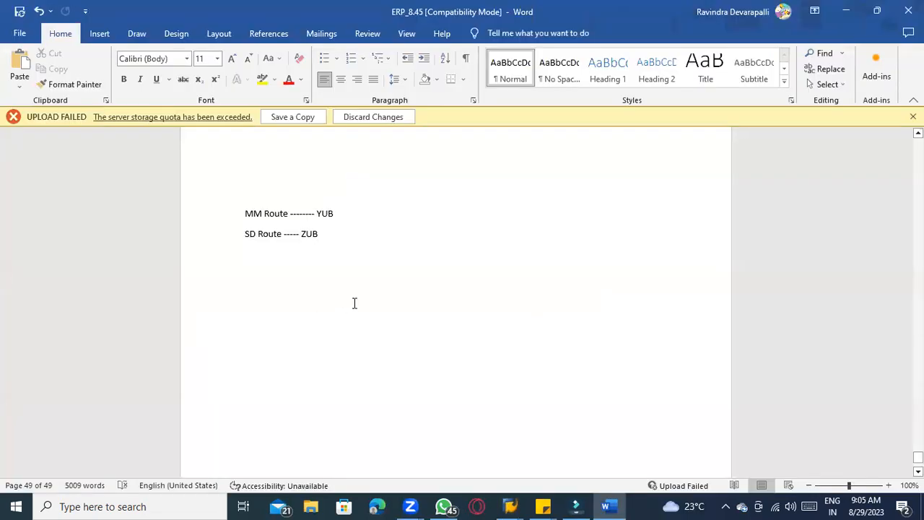
scroll(355, 303, up, 2)
scroll(355, 303, down, 2)
drag(319, 235, 247, 216)
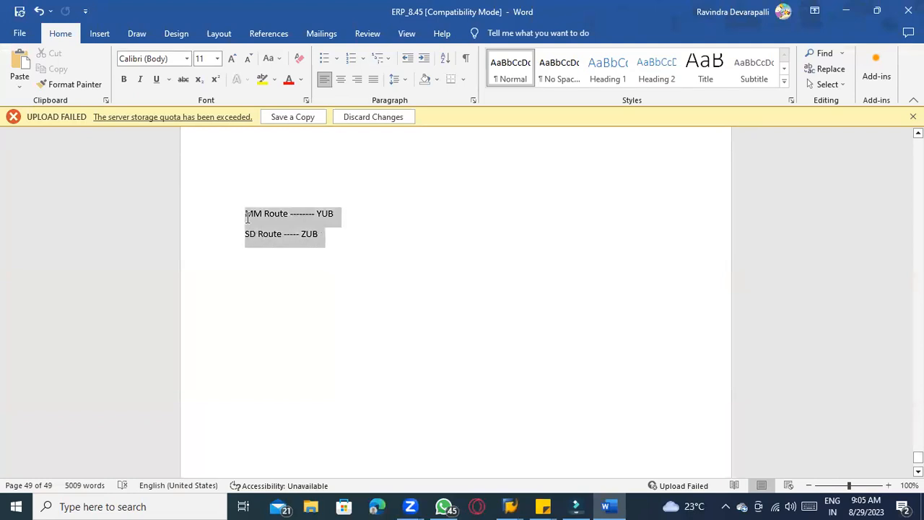
click(310, 232)
drag(325, 236, 231, 223)
key(BackSpace)
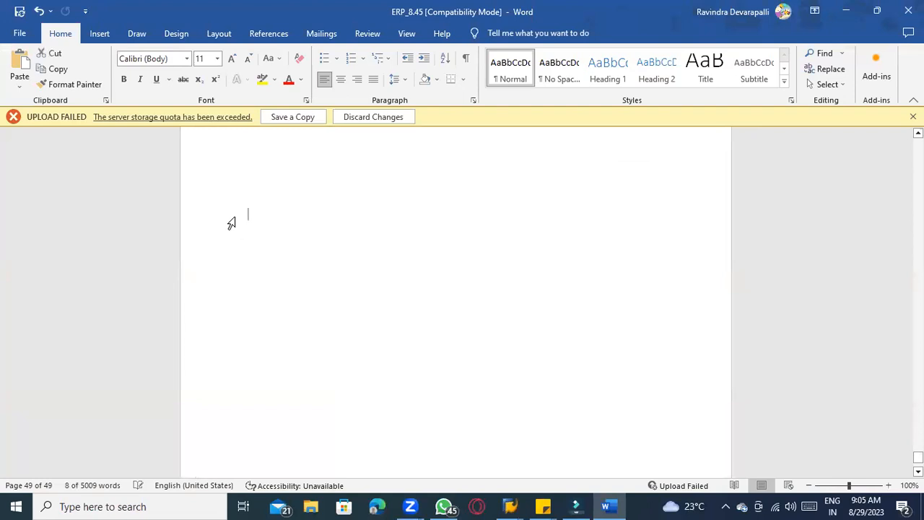
scroll(231, 224, up, 10)
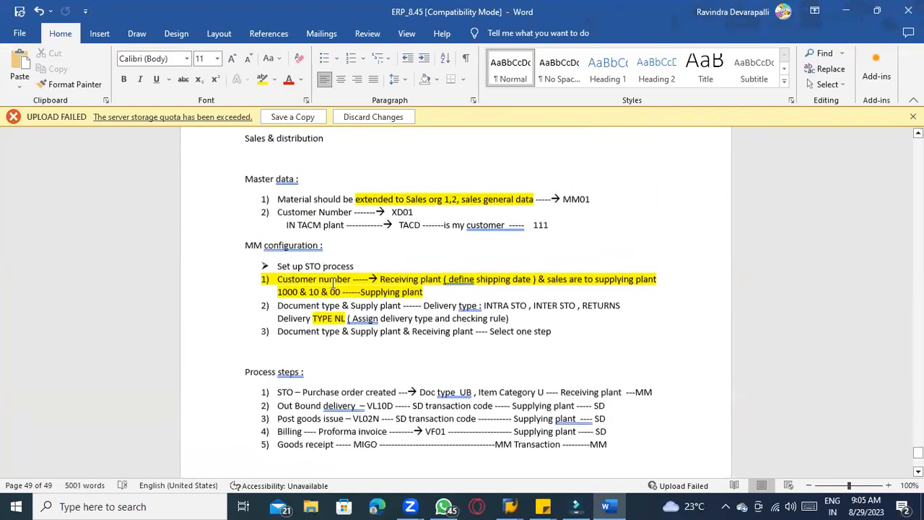
scroll(333, 283, up, 1)
click(309, 325)
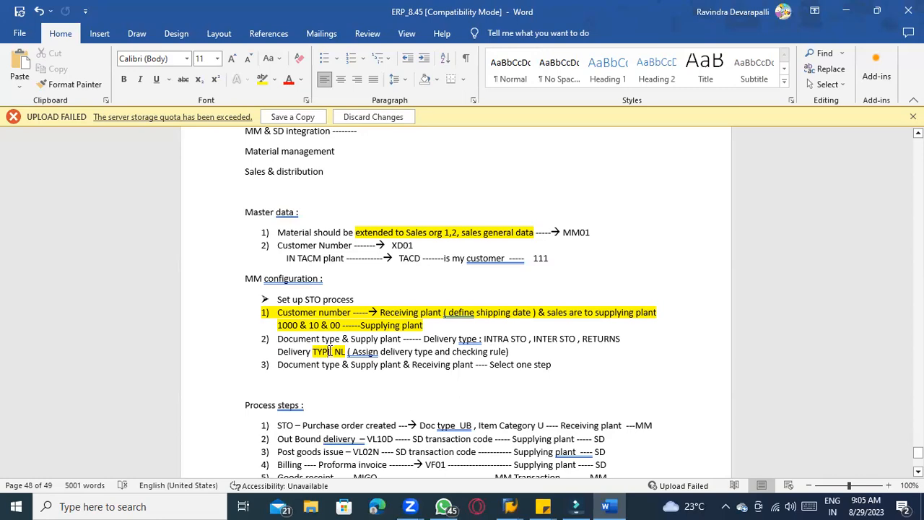
Switch back to SAP and start transaction SPRO
key(alt+Tab)
text(me21n)
key(Return)
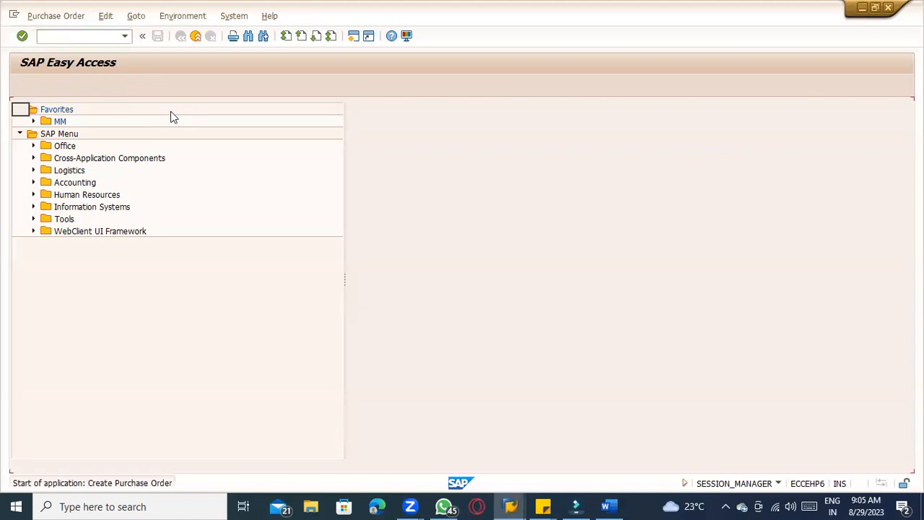
click(91, 34)
text(/n)
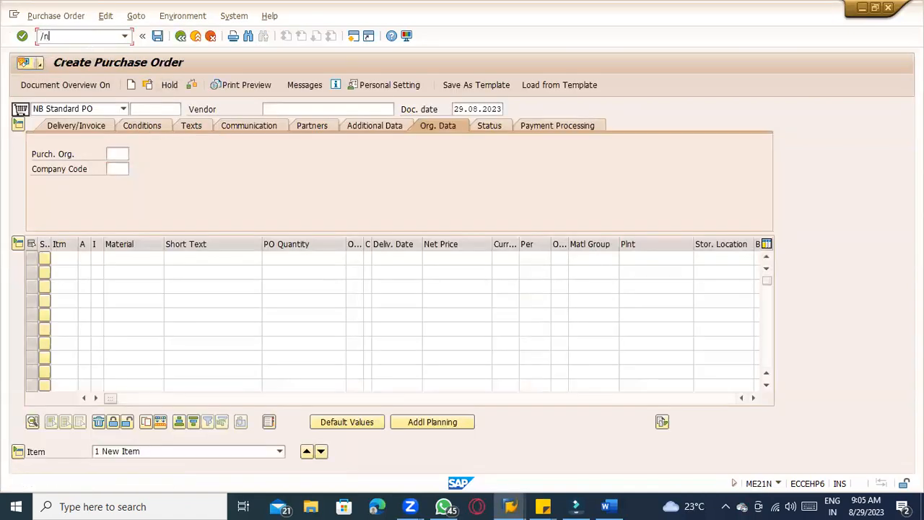
text(spro)
key(Return)
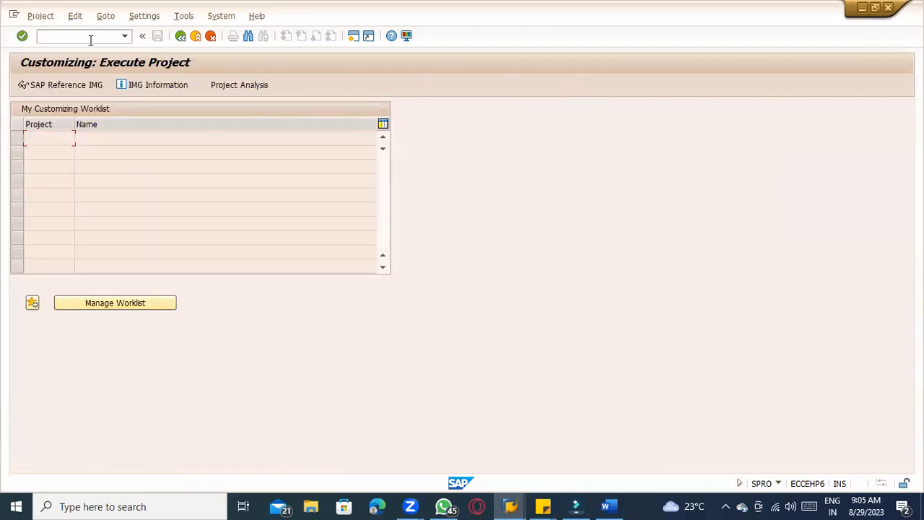
Open the IMG activity Assign Delivery Type and Checking Rule under Materials Management, Purchasing, Purchase Order, Set up Stock Transport Order
click(85, 85)
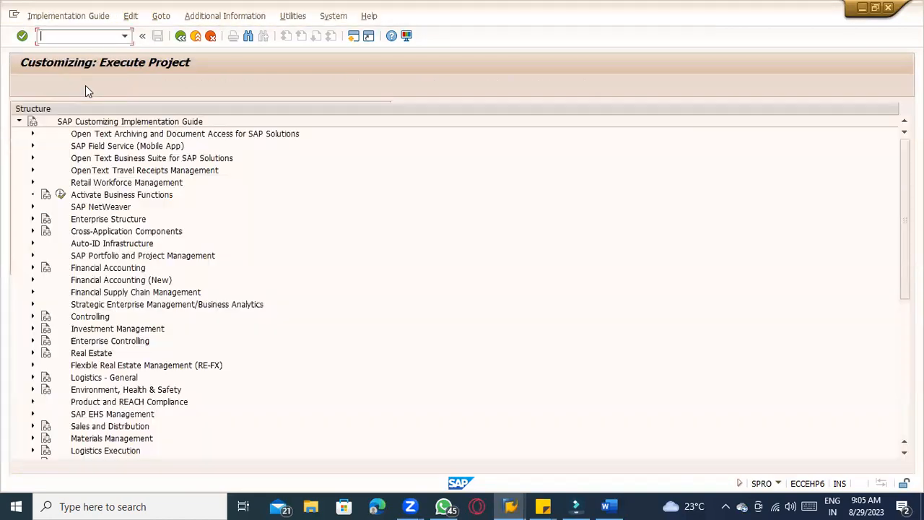
scroll(79, 378, down, 3)
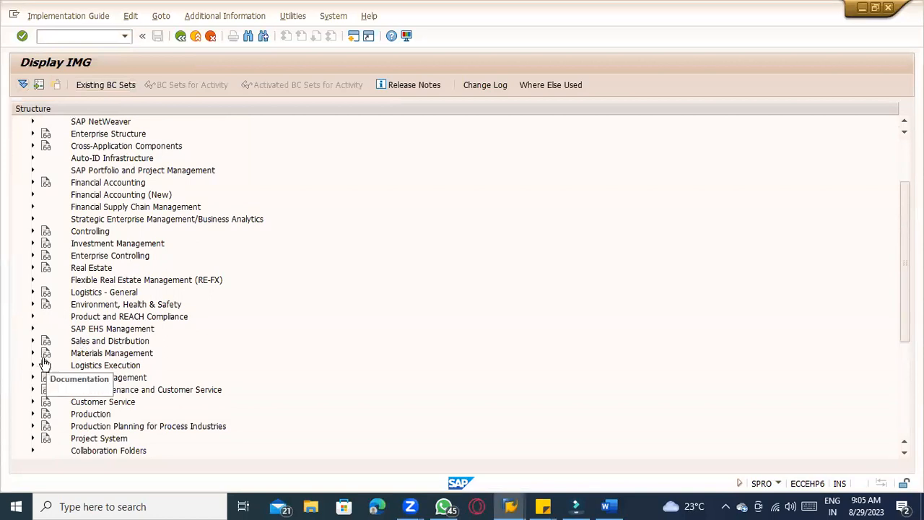
click(31, 353)
scroll(43, 316, down, 2)
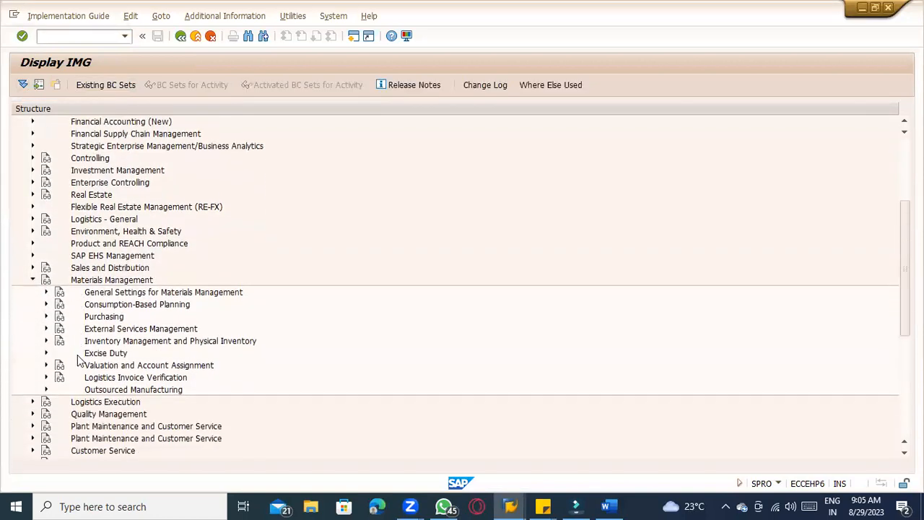
click(45, 315)
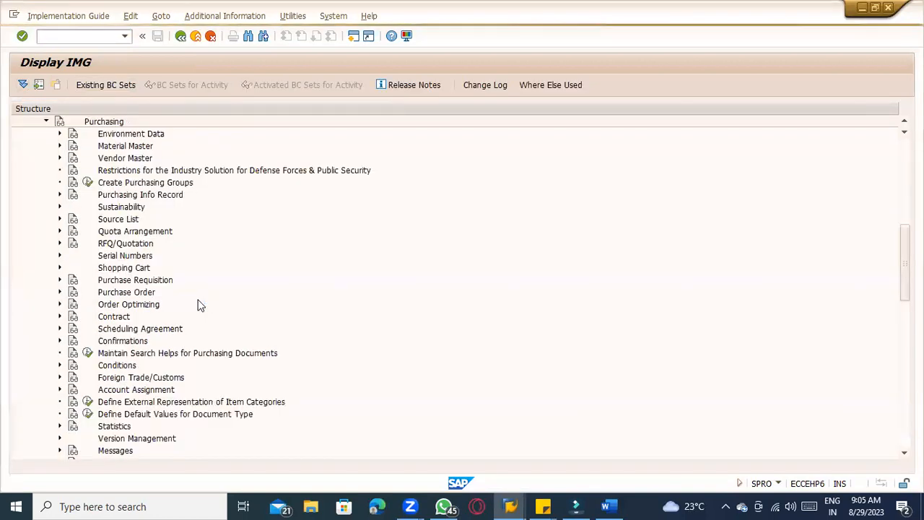
click(58, 292)
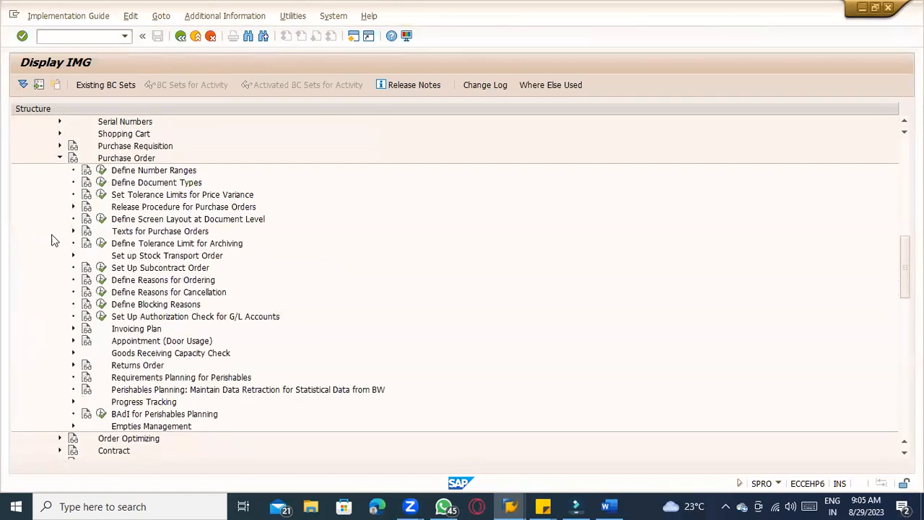
click(72, 256)
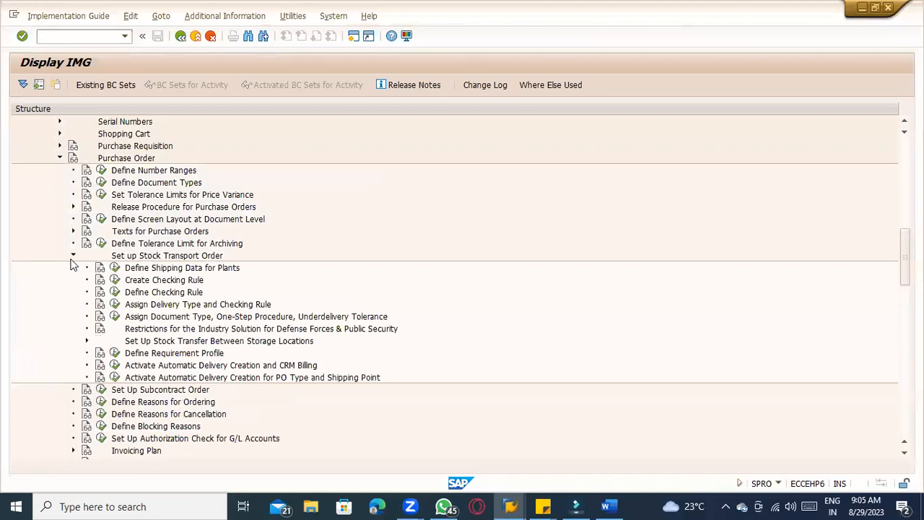
click(115, 304)
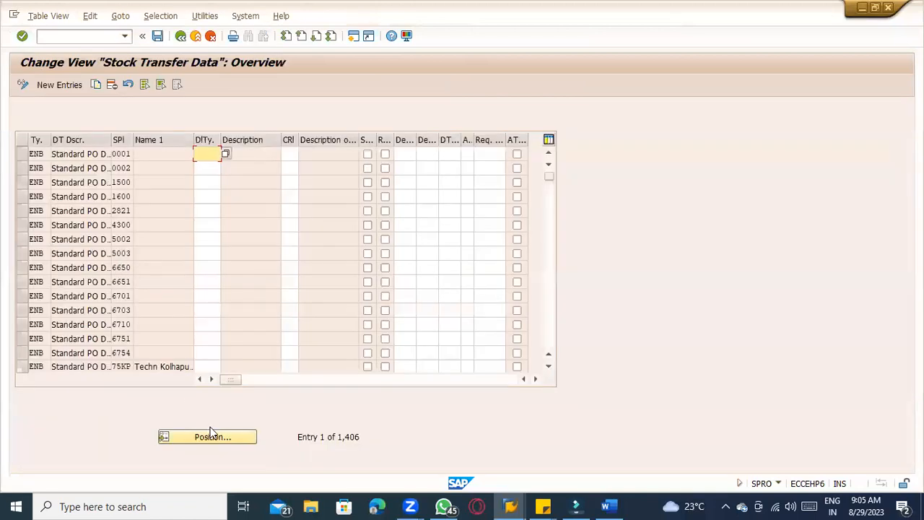
Locate the stock transfer entry for document type UB and supplying plant TACM, and copy it as document type ZUB1
click(216, 437)
text(ZUB)
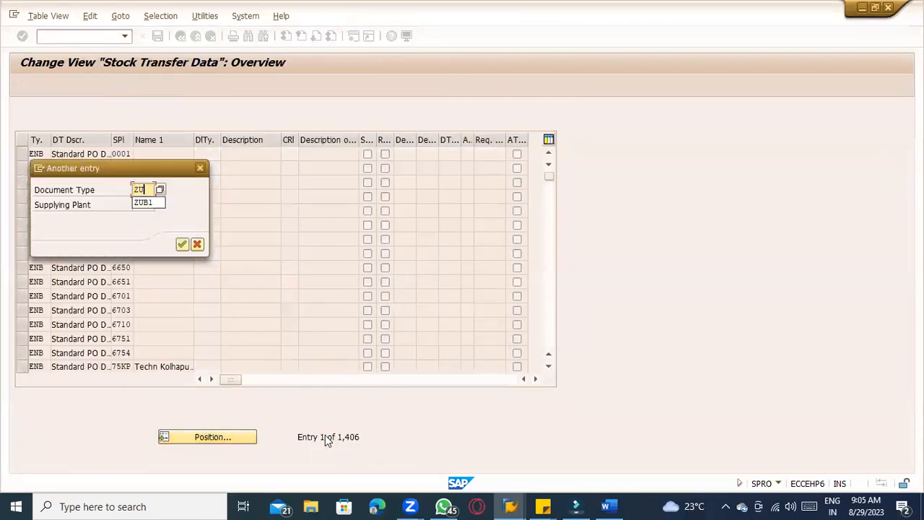
key(BackSpace)
key(BackSpace)
key(BackSpace)
text(UB)
key(Return)
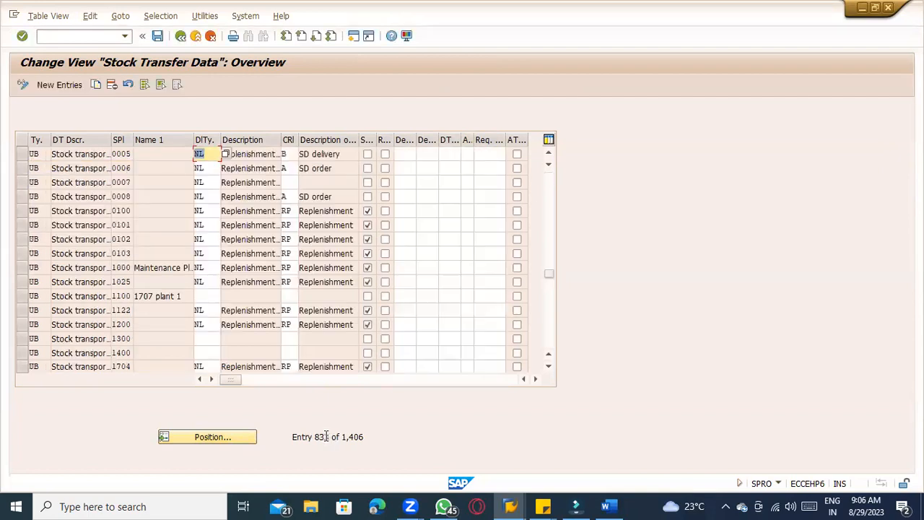
click(204, 439)
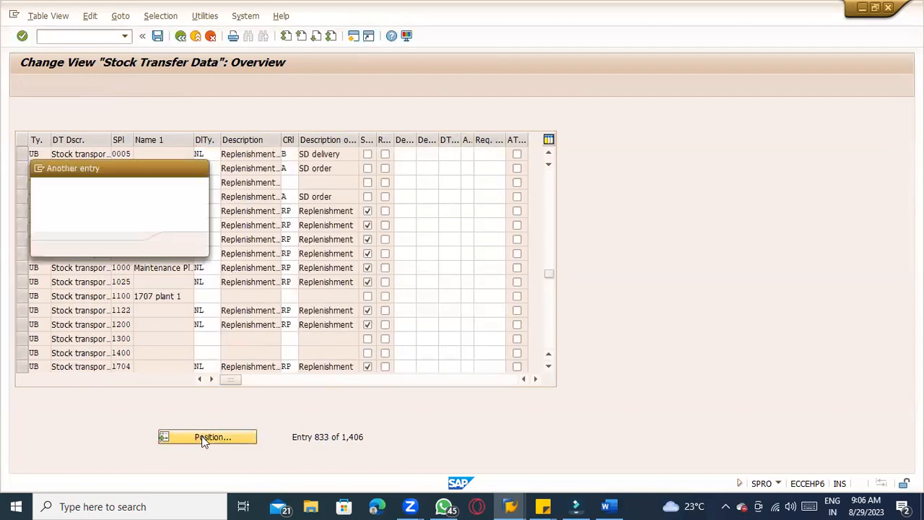
text(UB)
key(Tab)
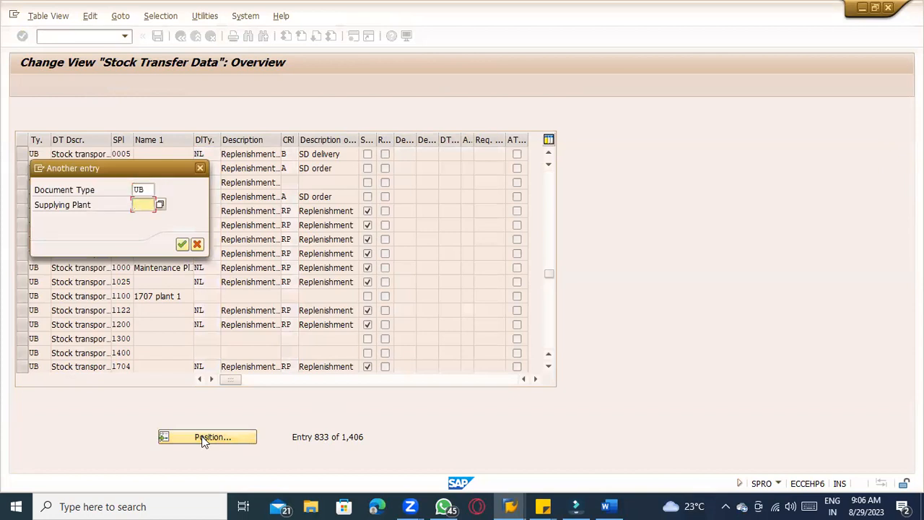
text(TACM)
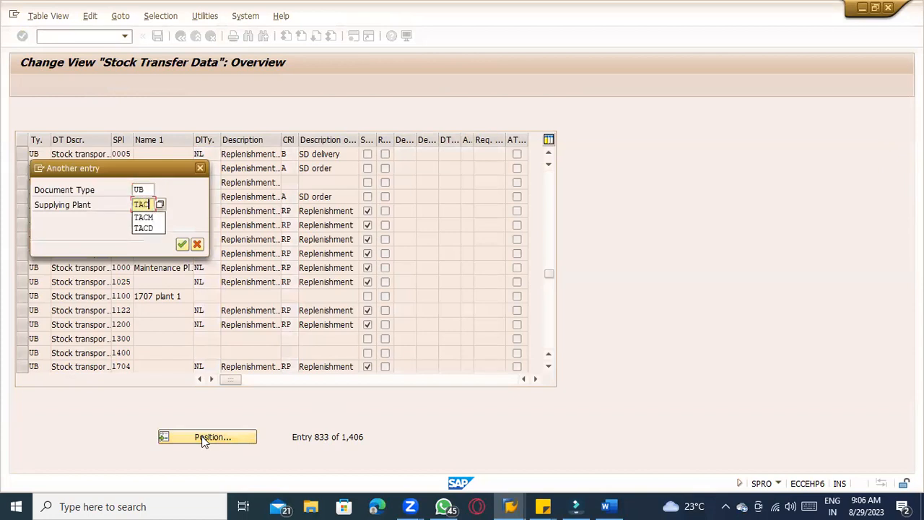
key(Return)
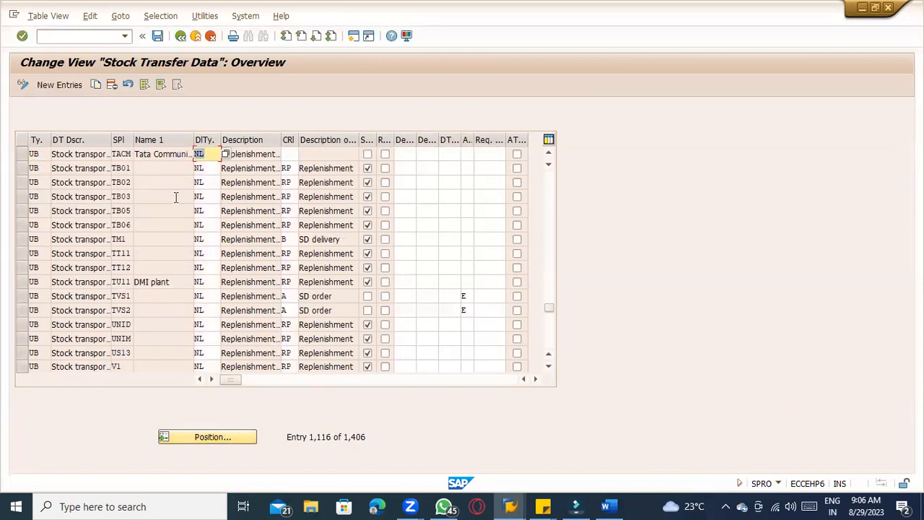
click(23, 154)
click(97, 84)
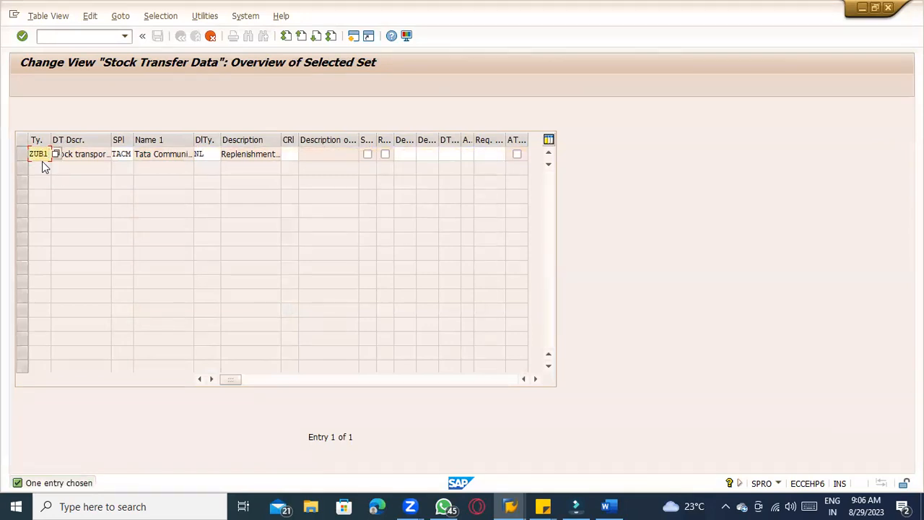
key(alt+Tab)
key(alt+Tab)
drag(29, 156, 52, 157)
click(283, 202)
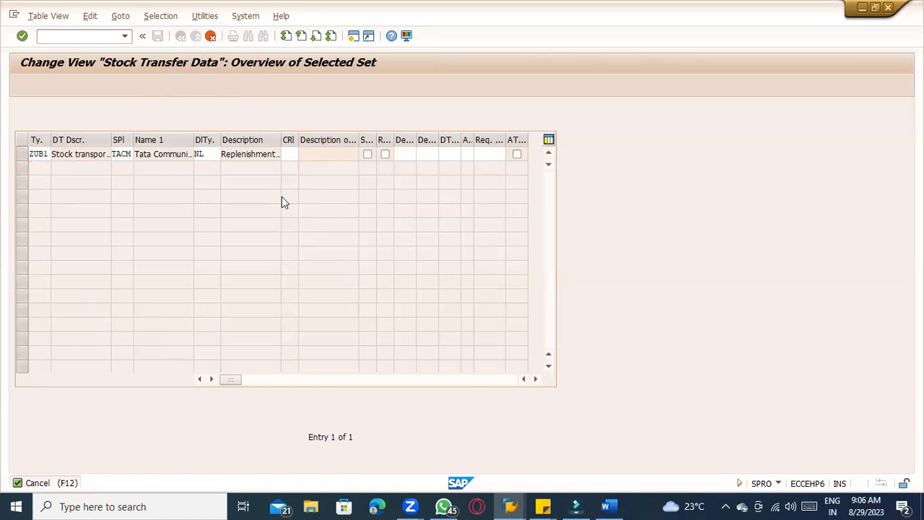
click(196, 251)
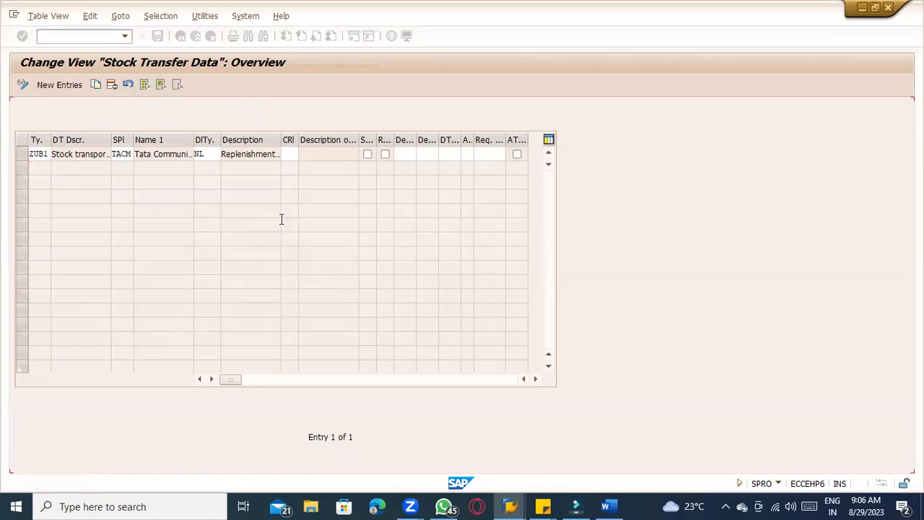
Open Assign Document Type, One-Step Procedure, Underdelivery Tolerance and find the entry for supplying plant TACM and plant TACD
click(196, 37)
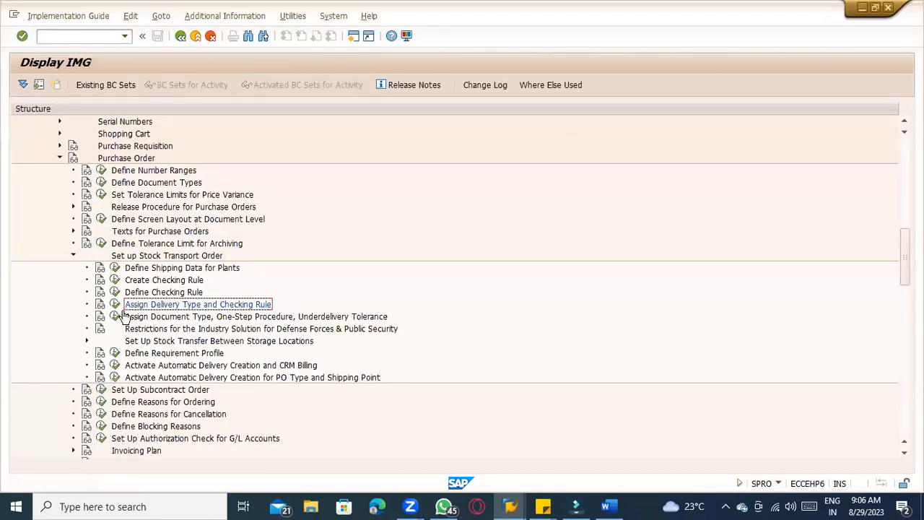
click(119, 317)
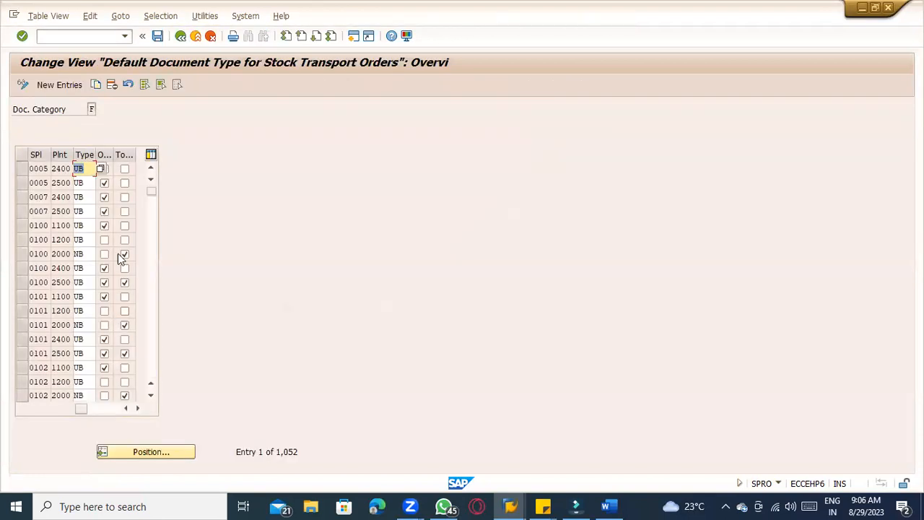
click(160, 452)
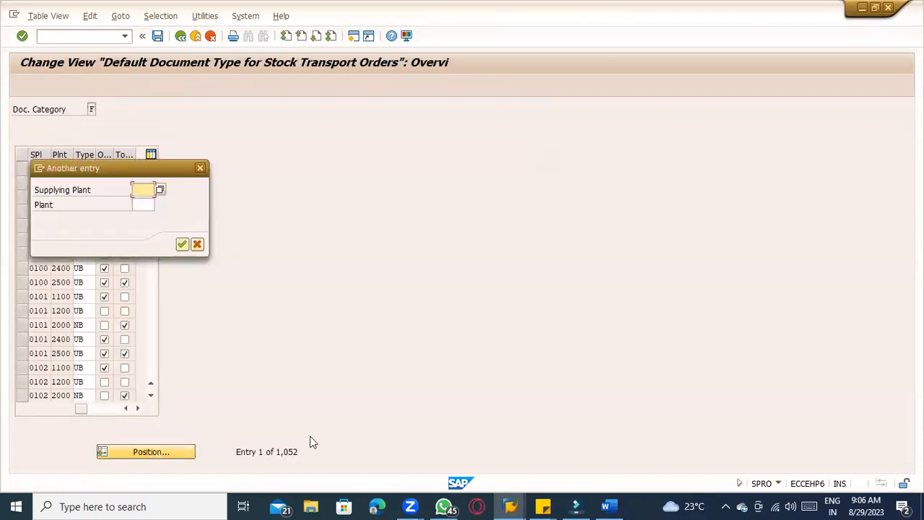
text(TACM)
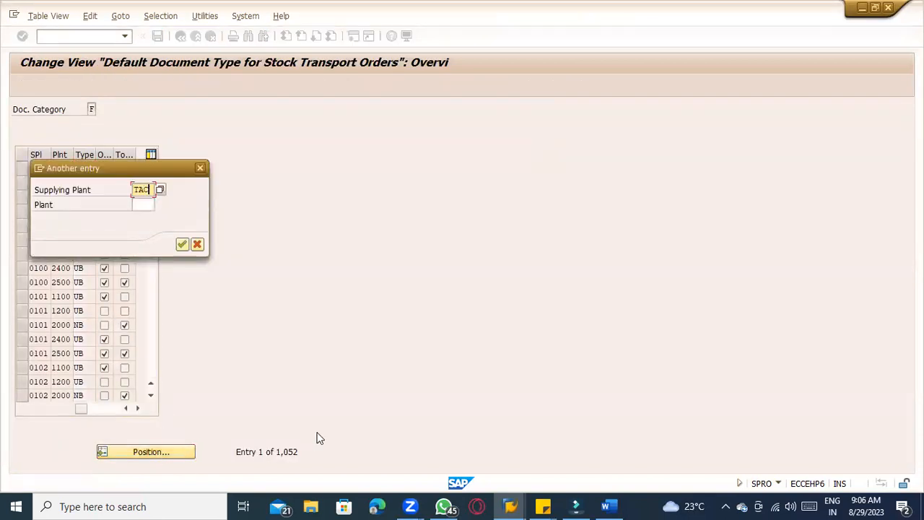
key(Tab)
text(TACD)
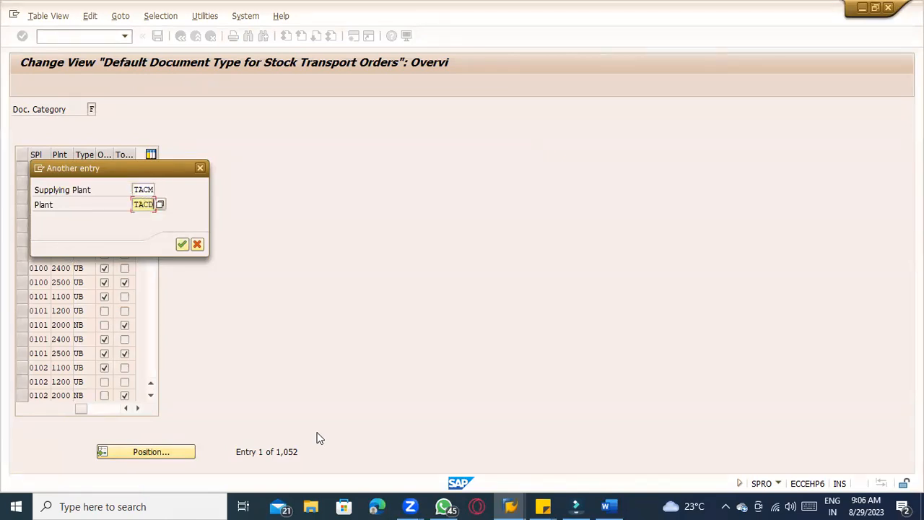
key(Return)
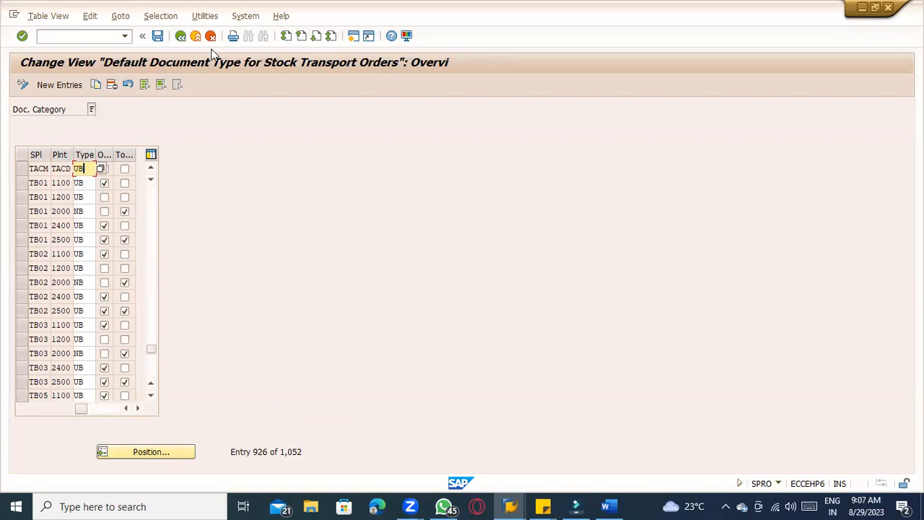
click(181, 36)
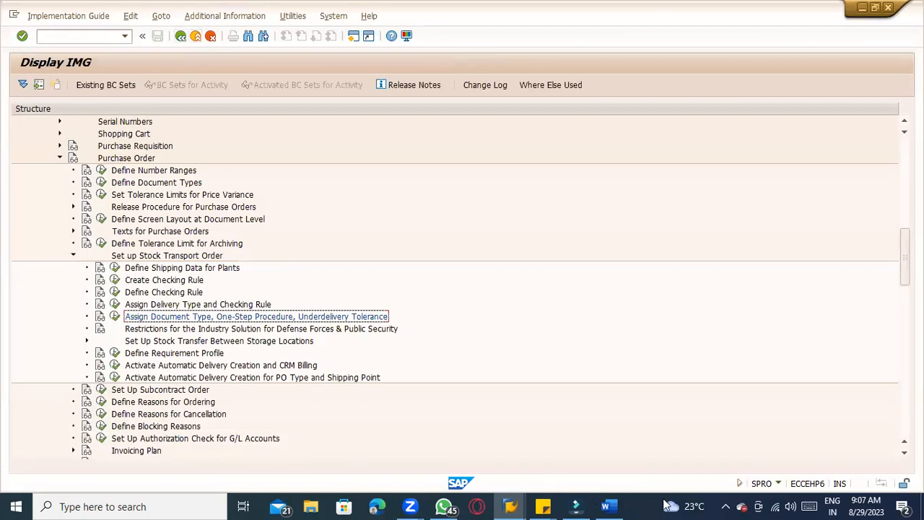
Leave the IMG and start transaction ME21N to create a purchase order
click(606, 506)
key(alt+Tab)
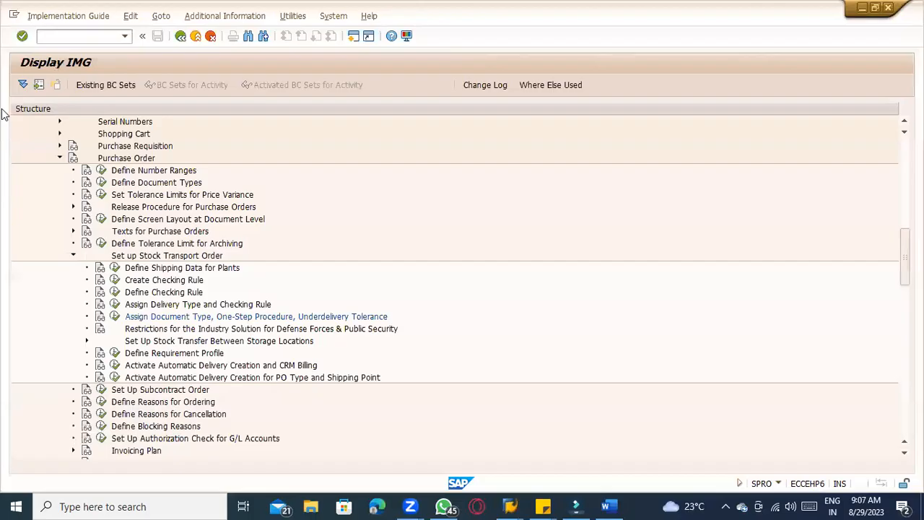
click(71, 35)
text(/nme21n)
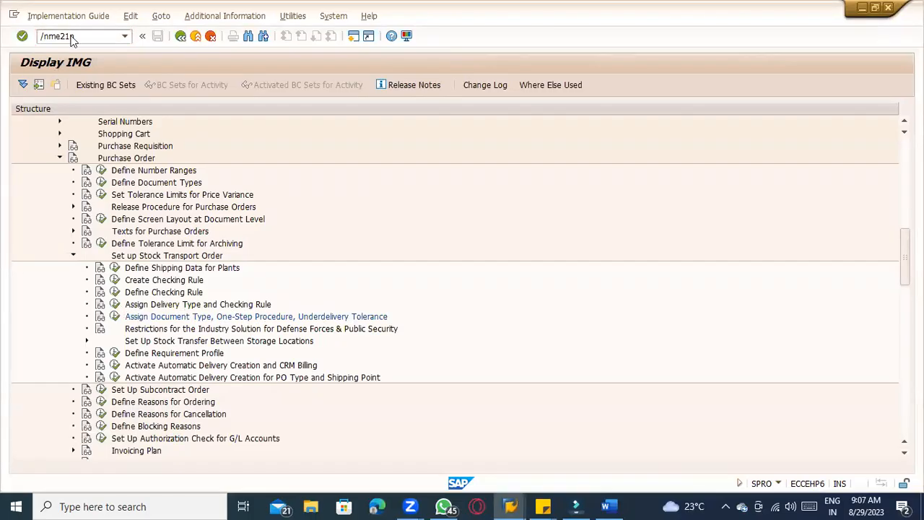
key(Return)
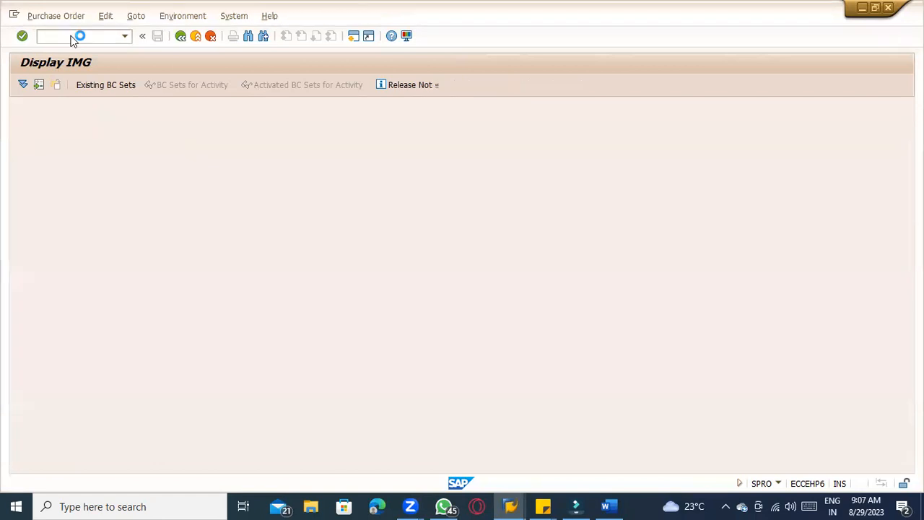
Open the stock overview for material SUGARCANE and examine its stock in plants TACD and TACM
text(/ommbe)
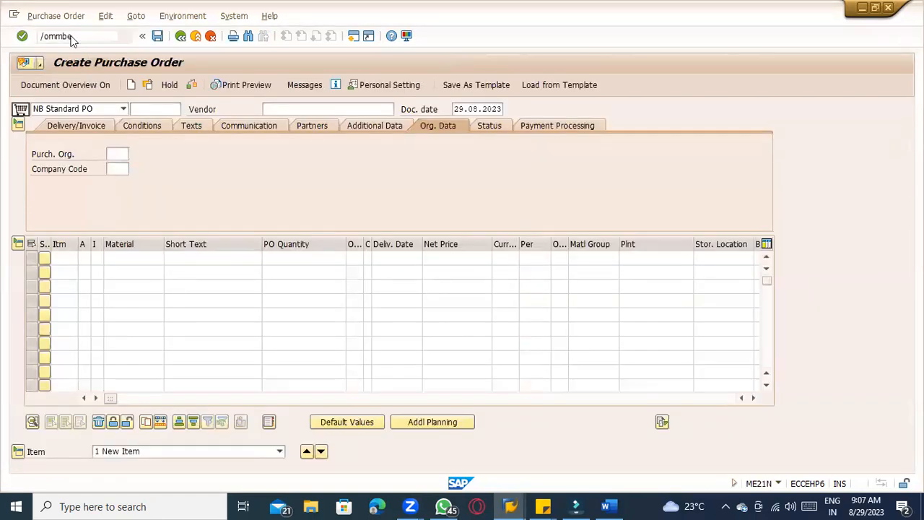
key(Return)
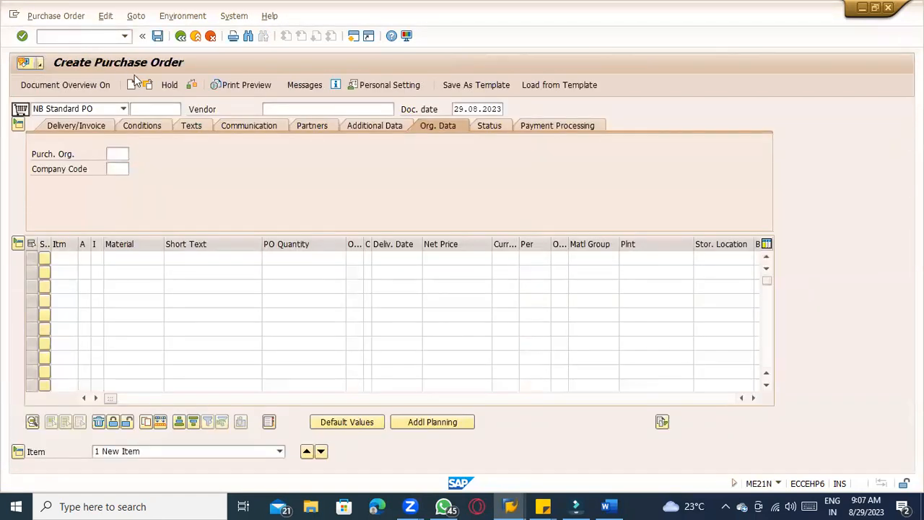
text(s)
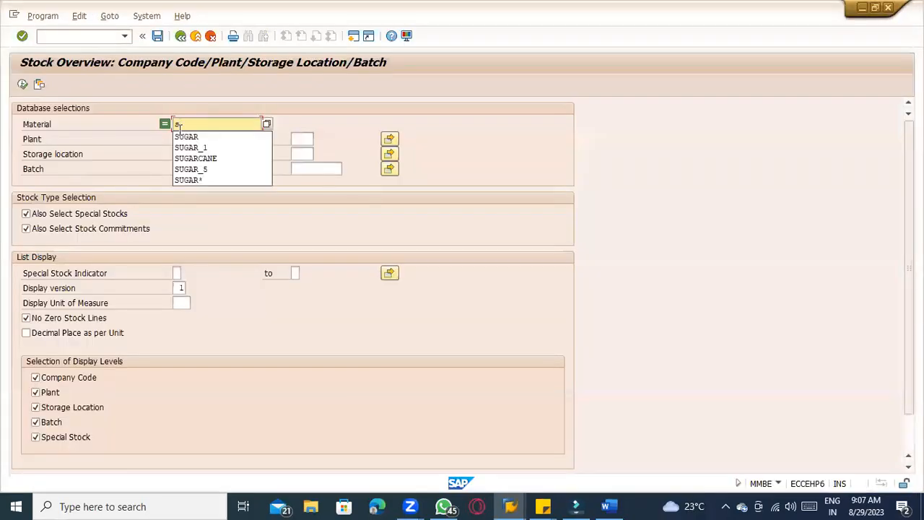
click(208, 158)
click(22, 84)
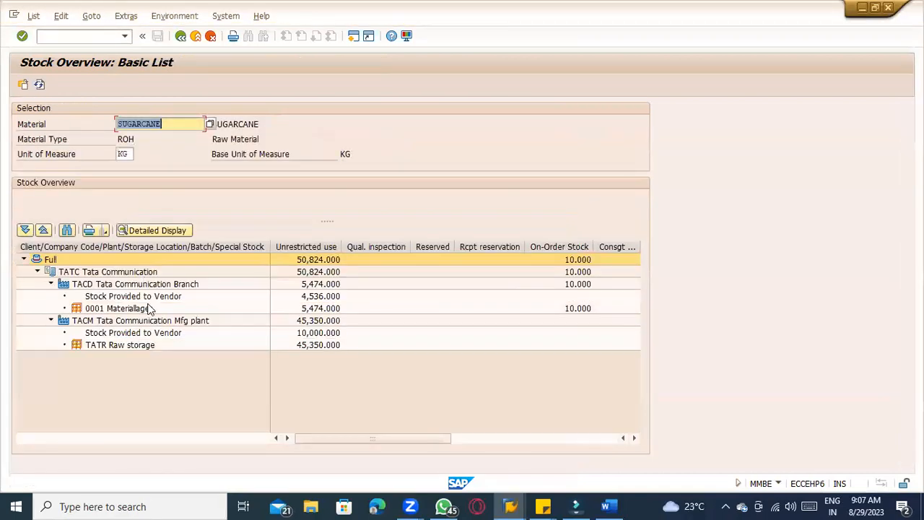
click(110, 286)
click(318, 284)
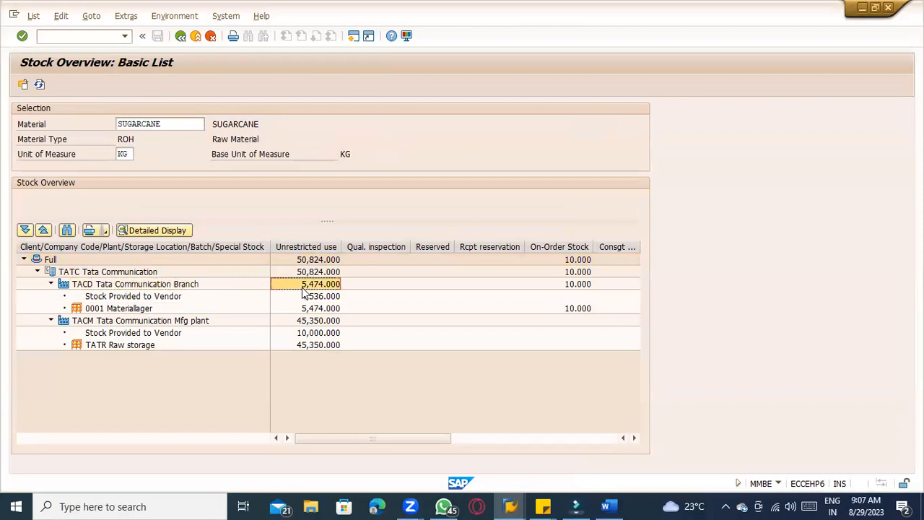
click(312, 310)
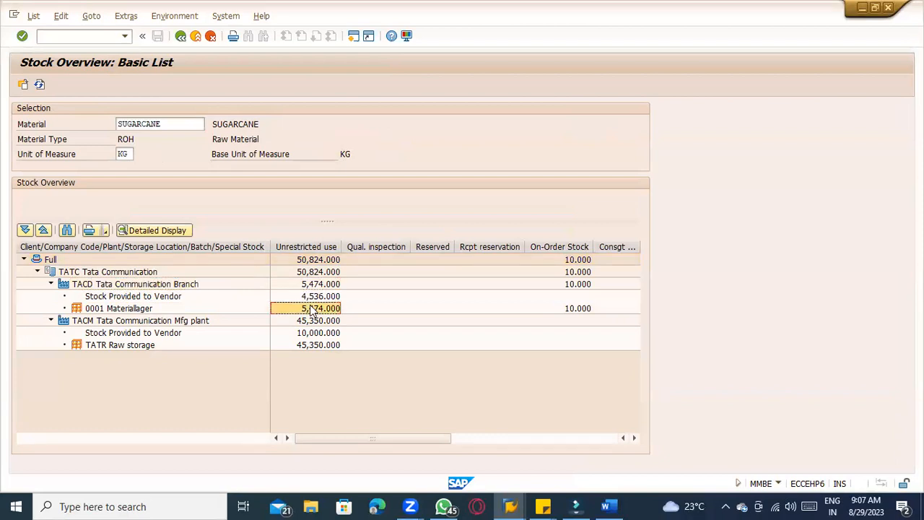
click(101, 323)
click(317, 346)
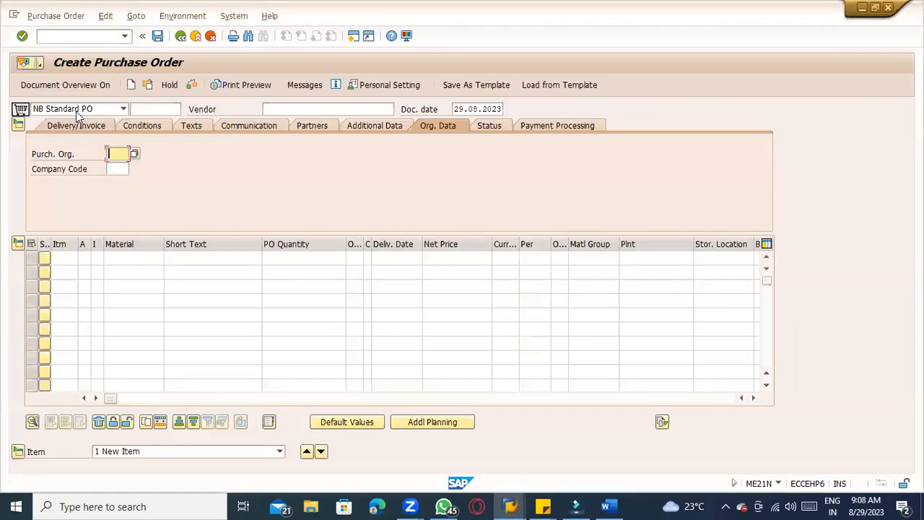
Choose document type UB Stock transport order and set the supplying plant to TACM
click(76, 111)
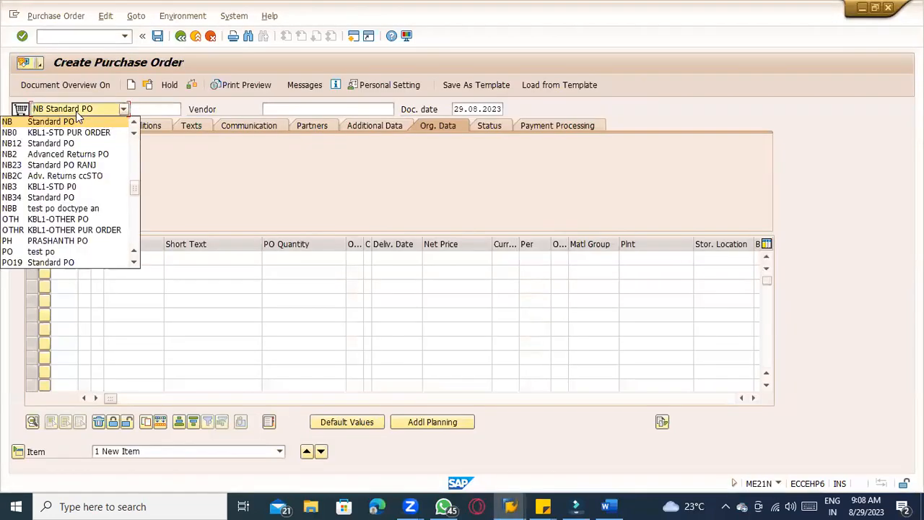
scroll(78, 117, down, 5)
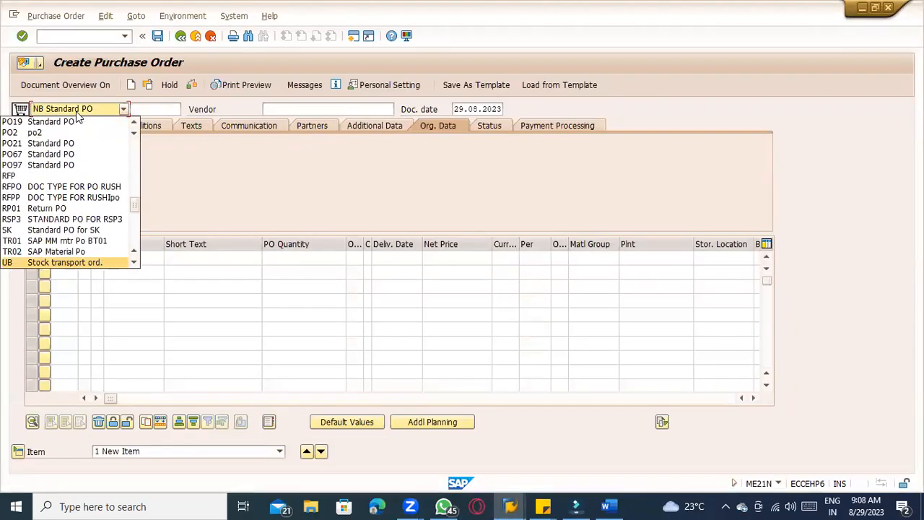
key(Return)
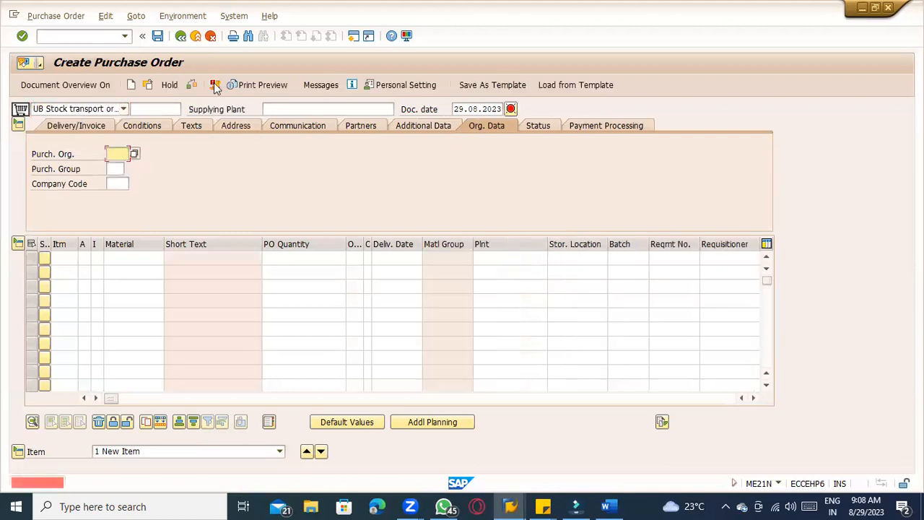
click(266, 109)
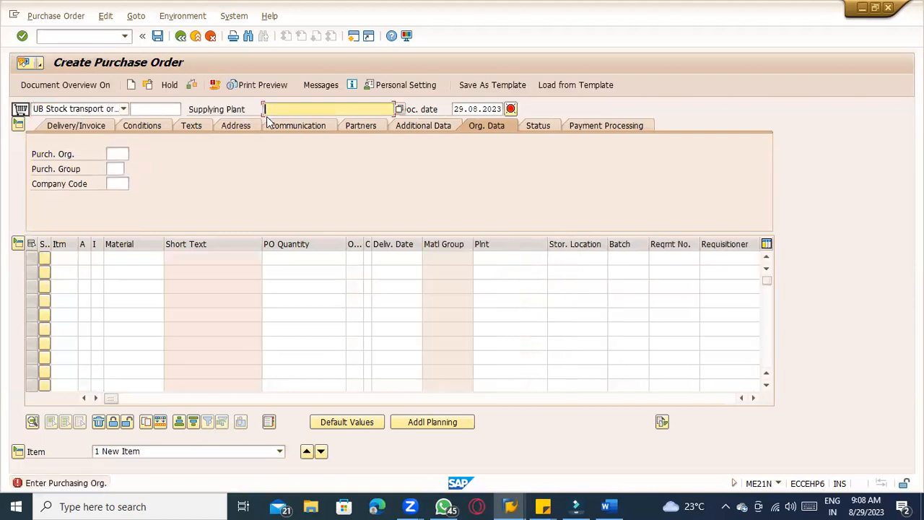
text(TACM)
key(Return)
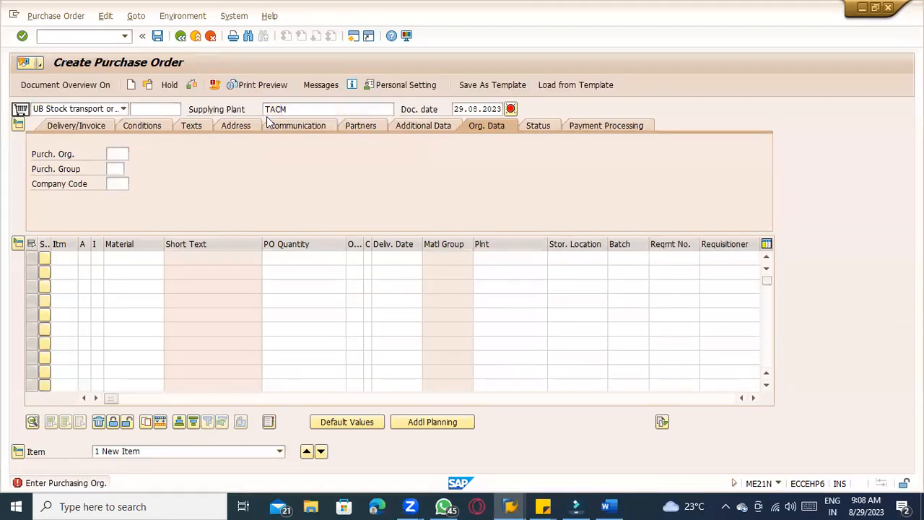
Enter purchasing organization TACD, purchasing group 000, company code TATC, and item category U for the first item
text(TACD)
key(Tab)
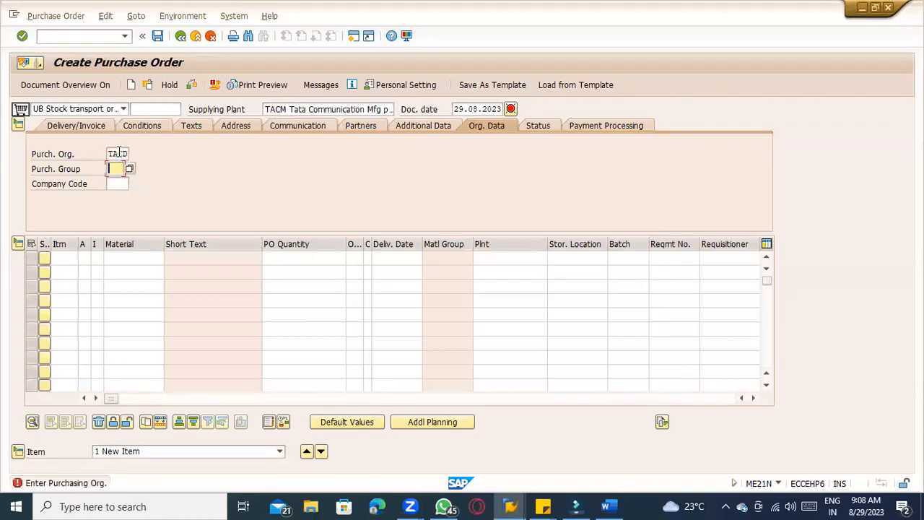
text(000)
key(Tab)
text(TAT)
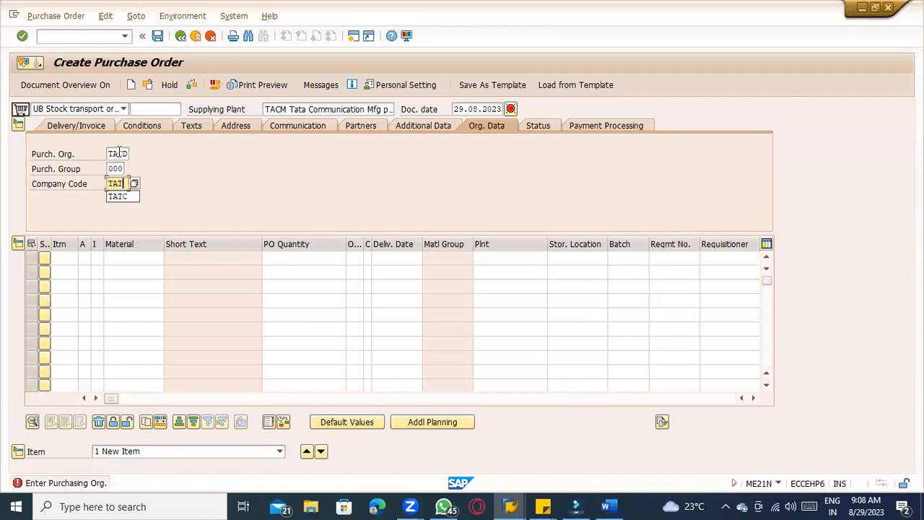
text(C)
key(Return)
text(U)
key(Tab)
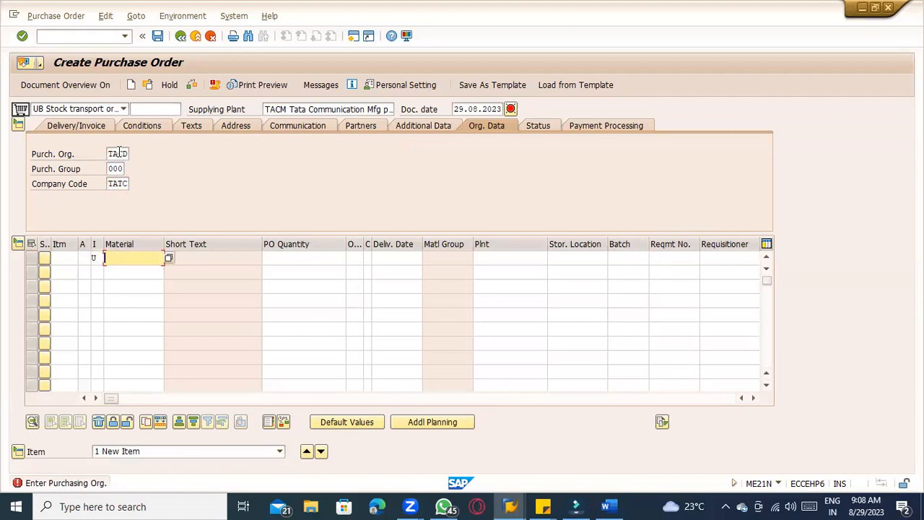
Add the first item: material SUGARCANE, quantity 10, receiving plant TACD and storage location 0001
text(SUG)
key(Down)
key(Tab)
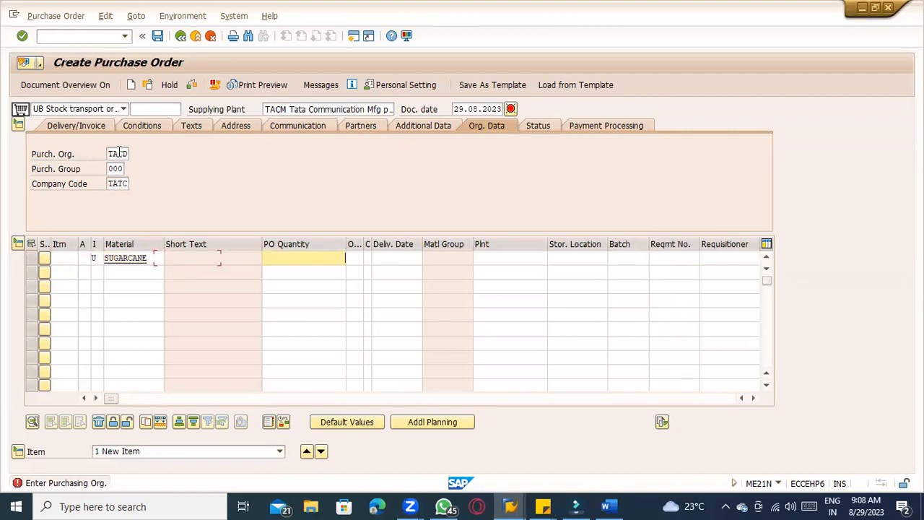
text(10)
key(Tab)
key(Tab)
key(Tab)
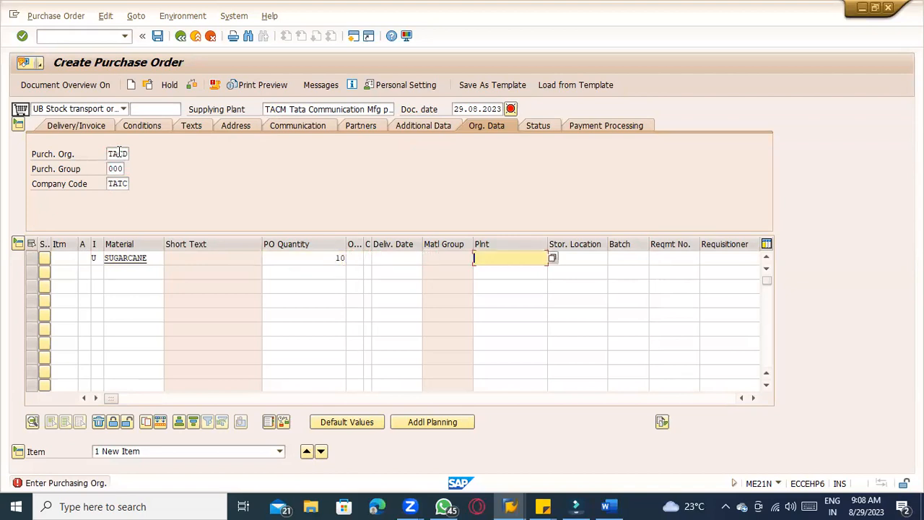
text(TACD)
key(Tab)
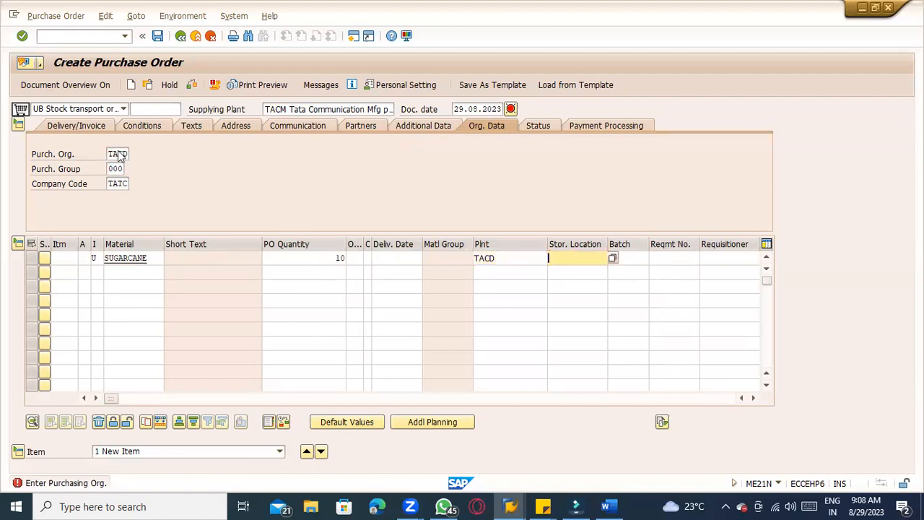
text(0001)
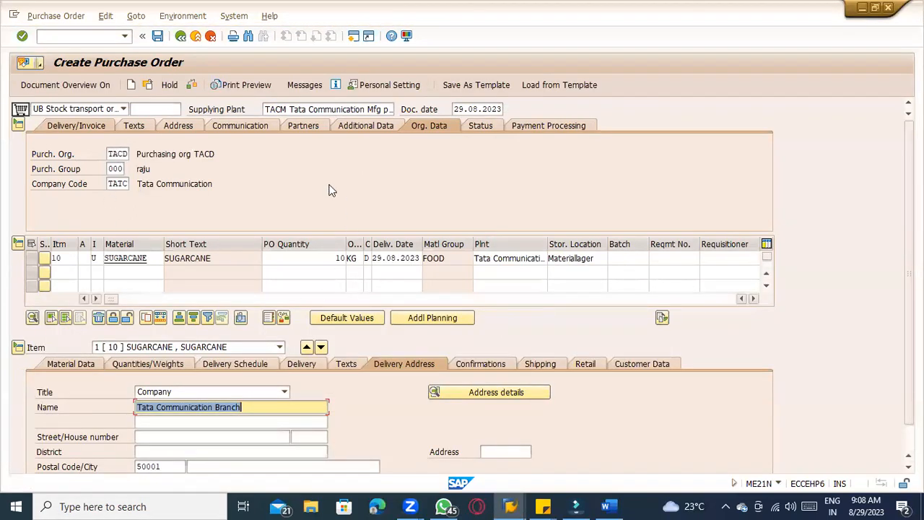
Open the item's Shipping details and examine the delivery type, shipping point, sales organization and customer fields
click(541, 366)
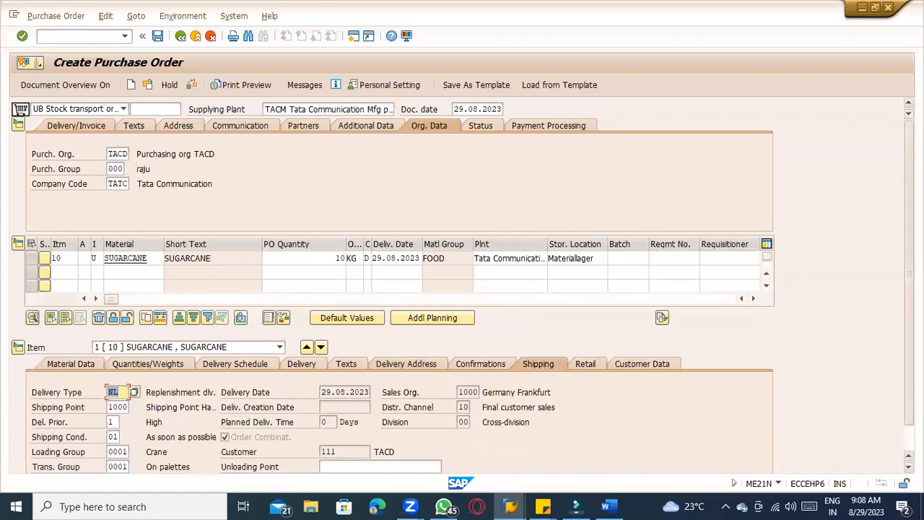
scroll(845, 367, down, 1)
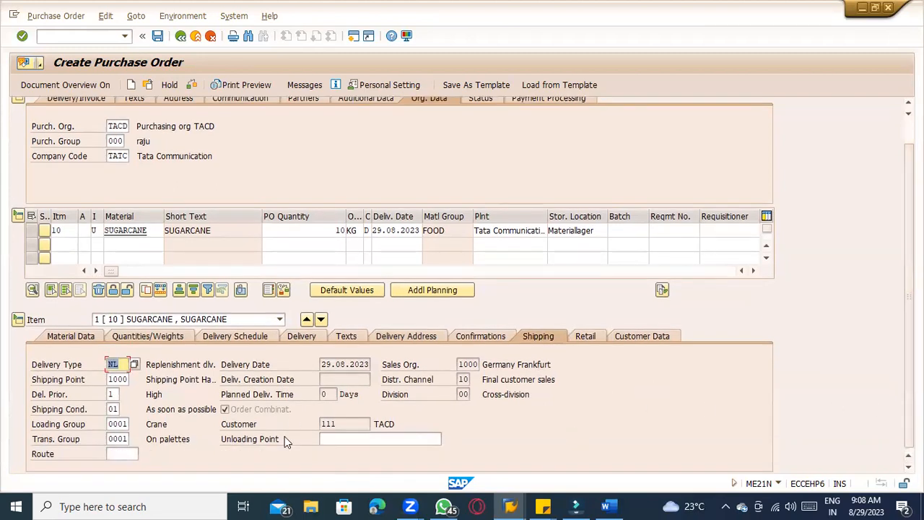
click(463, 367)
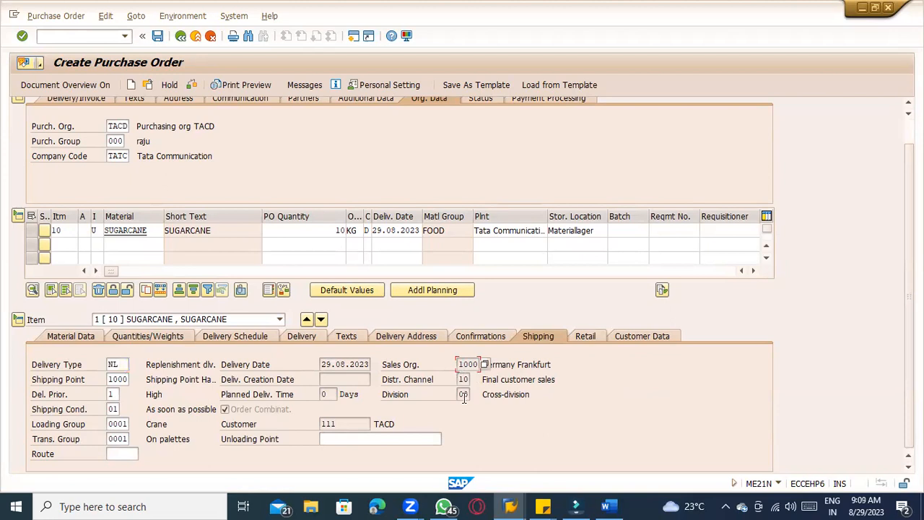
click(463, 395)
click(464, 378)
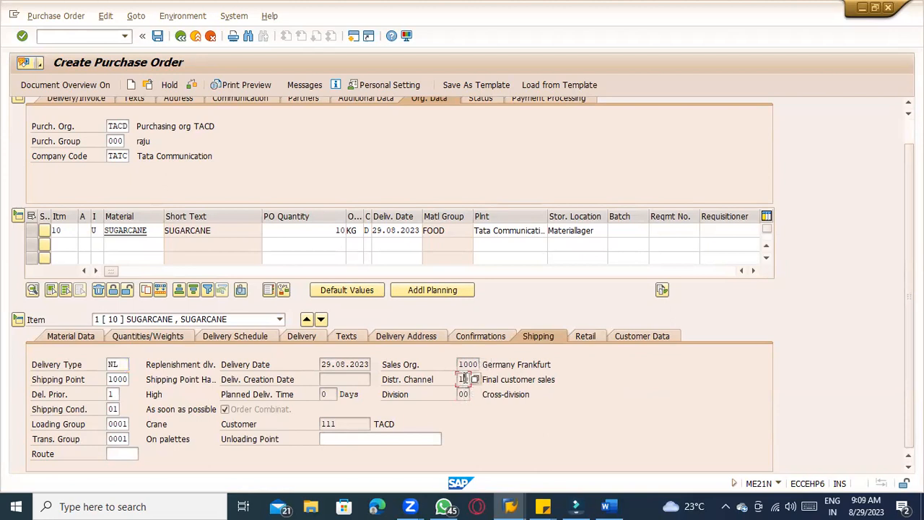
click(347, 422)
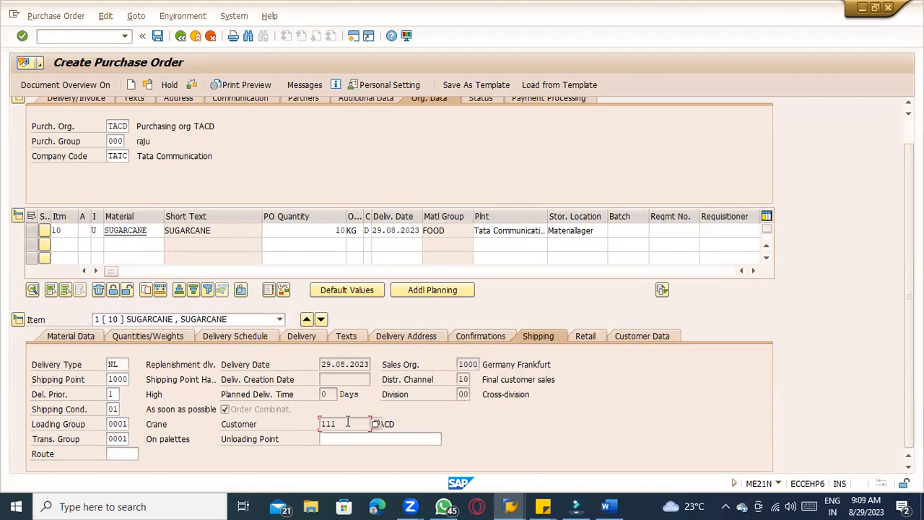
click(118, 365)
click(119, 380)
click(116, 397)
click(117, 424)
click(123, 439)
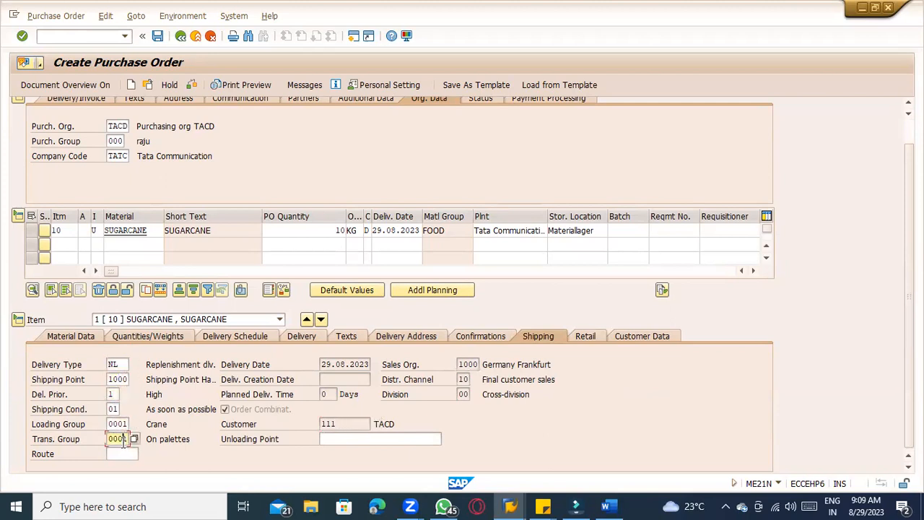
click(122, 424)
click(108, 395)
click(116, 377)
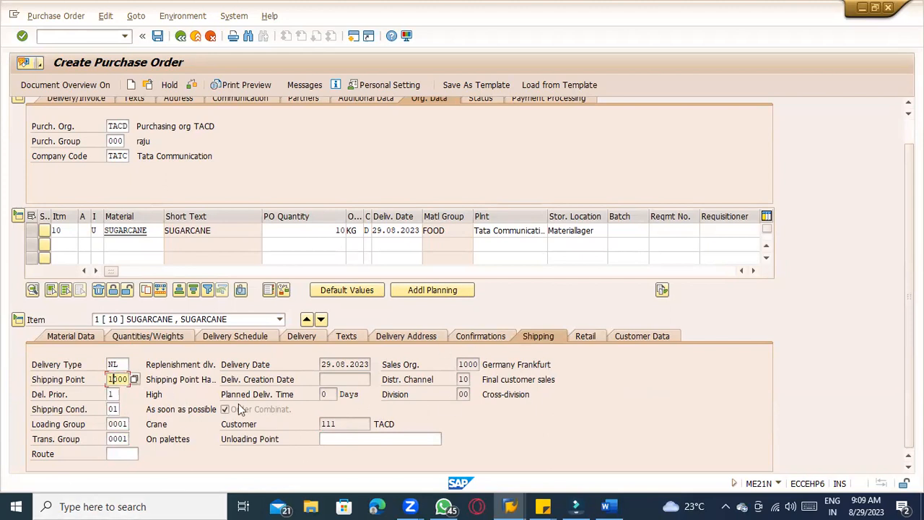
click(177, 379)
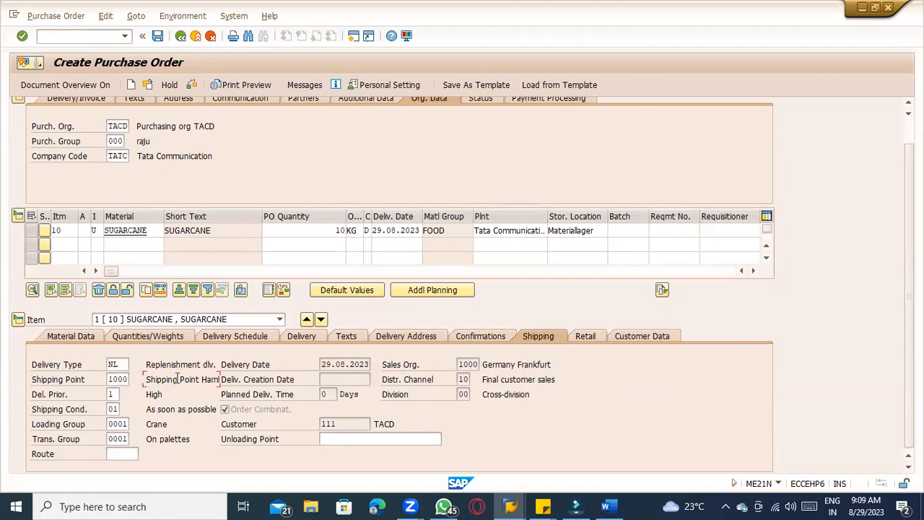
click(176, 424)
click(195, 443)
Save the stock transport order, confirming the save and closing the output message list
click(158, 36)
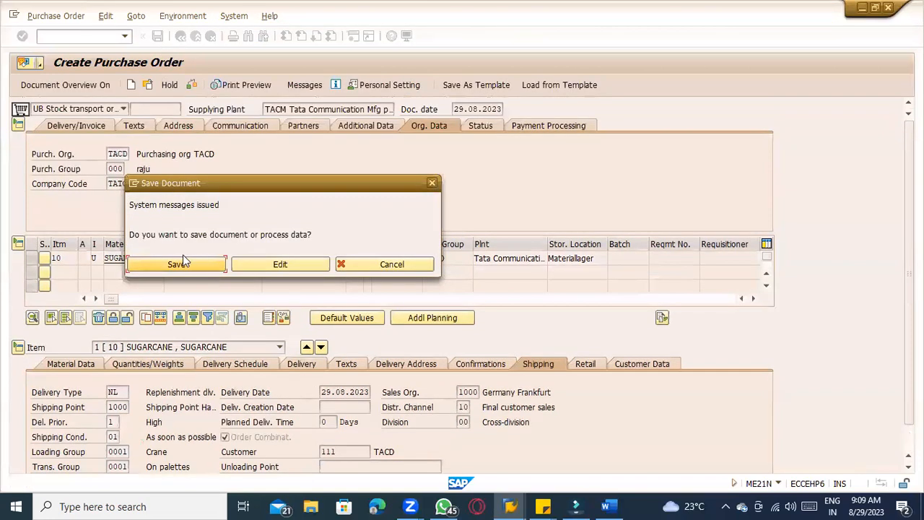
click(241, 266)
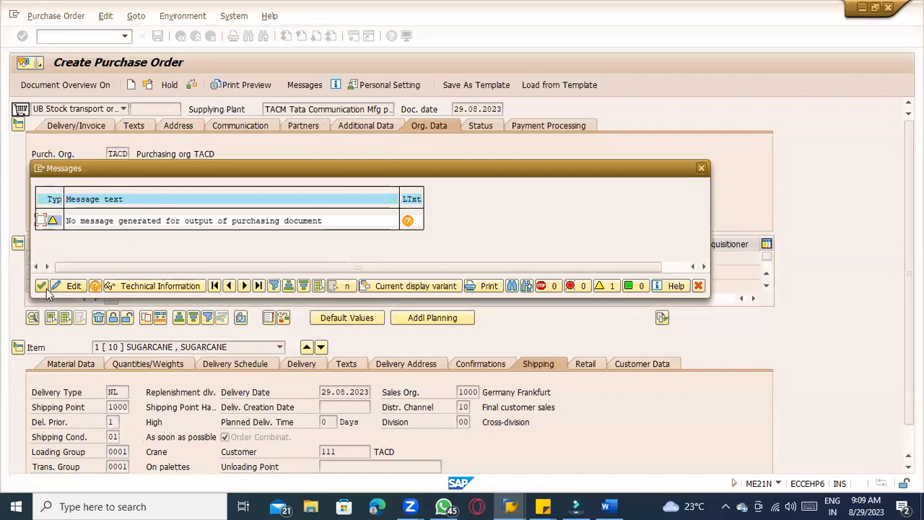
click(42, 286)
click(157, 37)
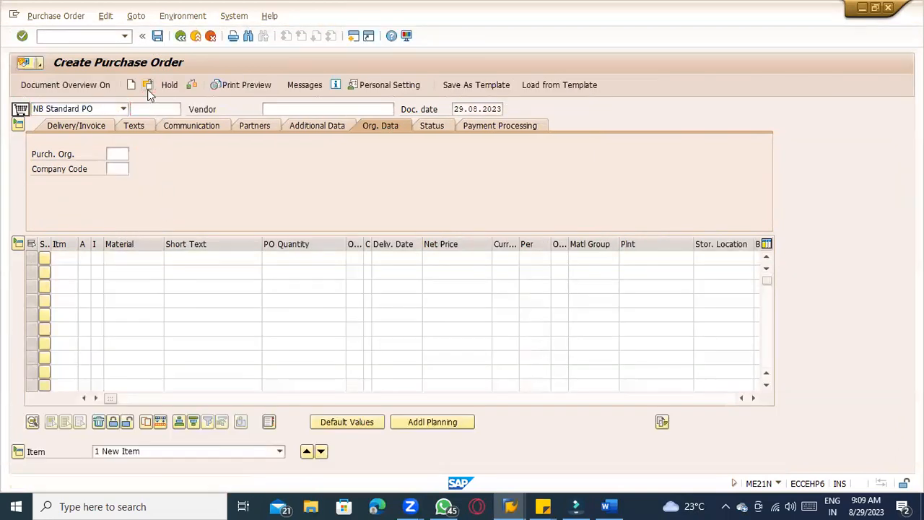
Open the newly saved stock transport order and copy its document number
click(148, 88)
key(Return)
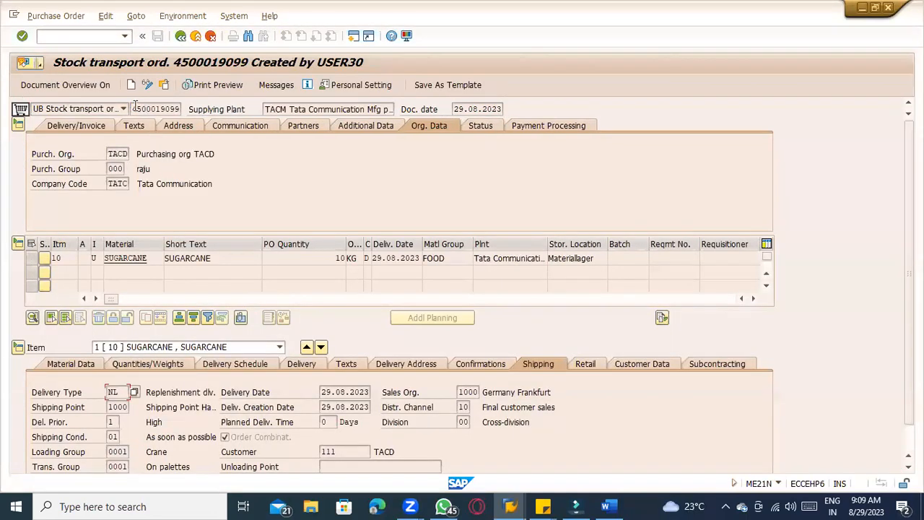
drag(132, 108, 202, 106)
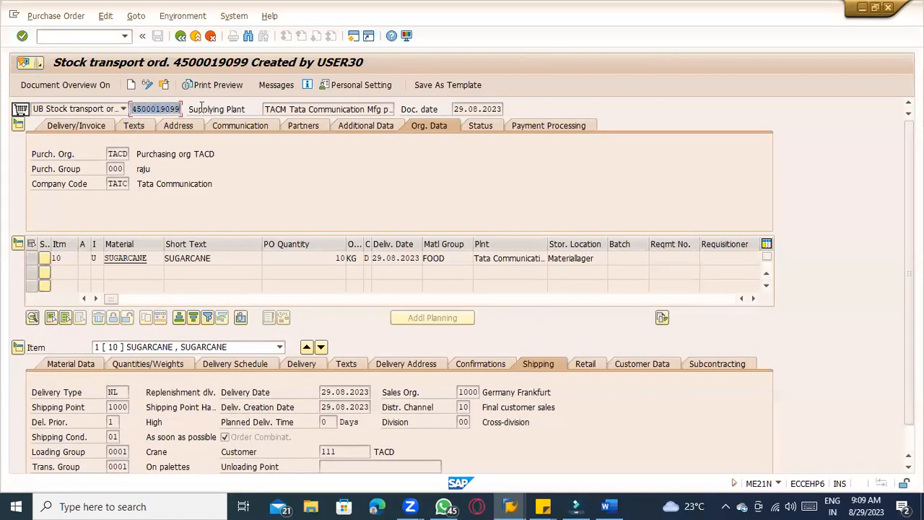
key(ctrl+c)
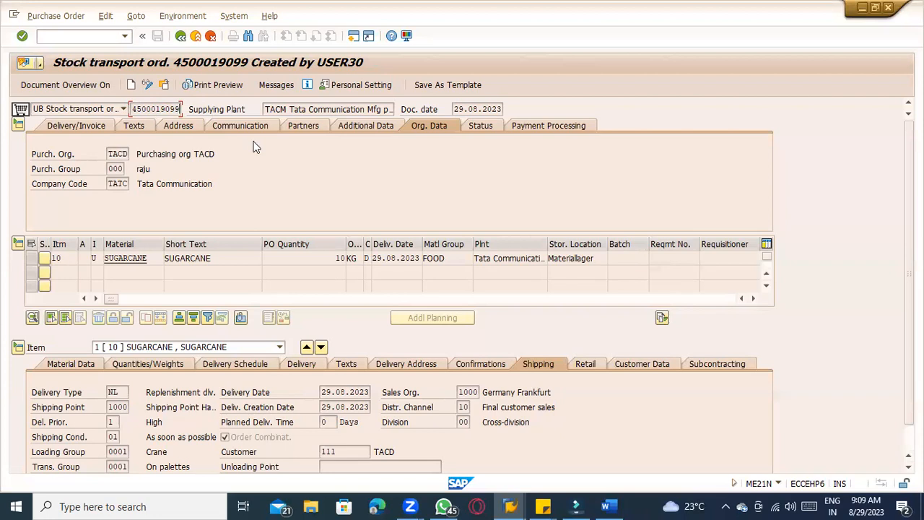
Review the process steps in the Word notes document, then return to the displayed stock transport order
click(607, 506)
scroll(606, 433, down, 8)
scroll(605, 434, up, 5)
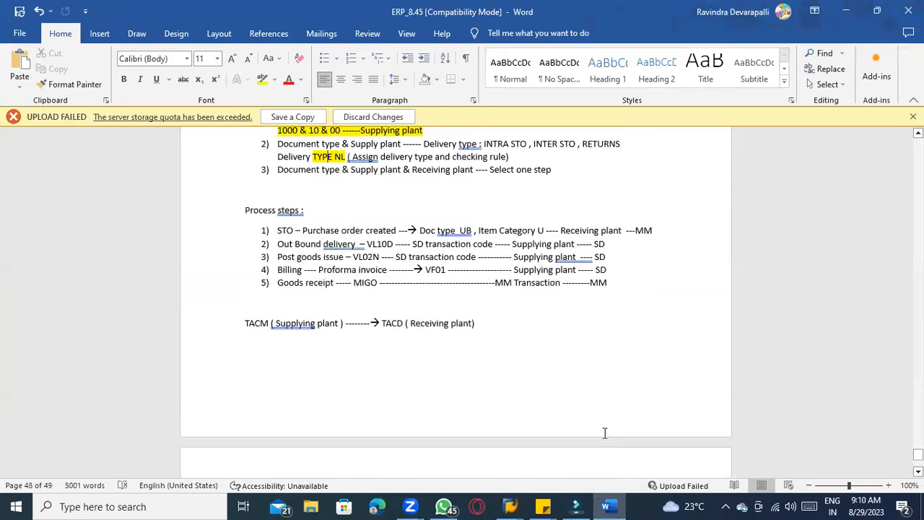
key(alt+Tab)
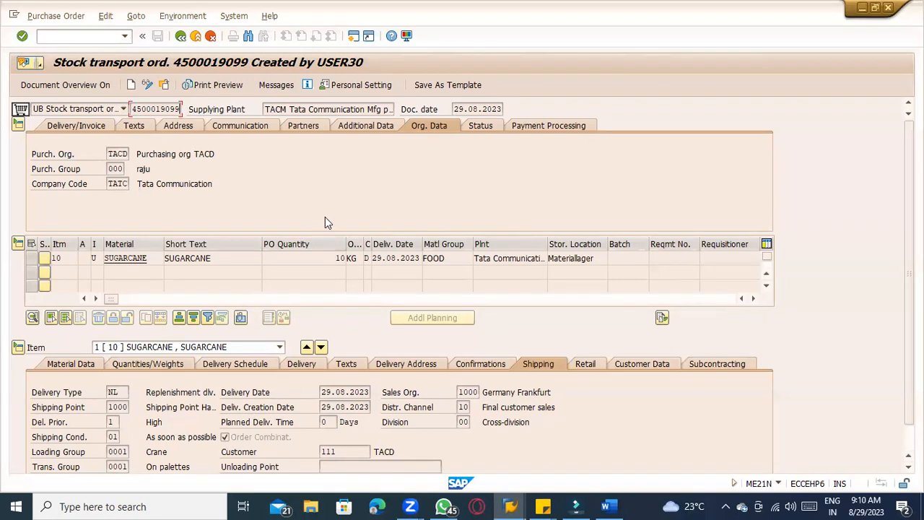
scroll(325, 222, down, 1)
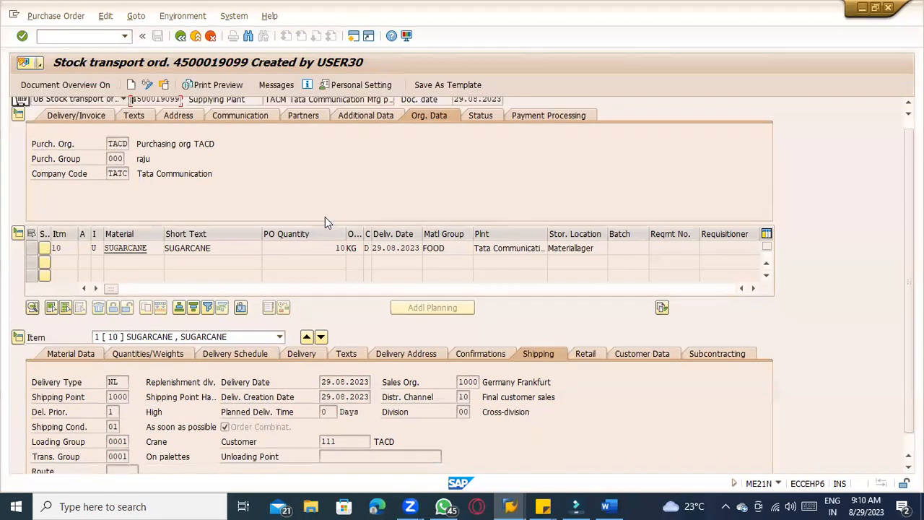
scroll(330, 216, down, 2)
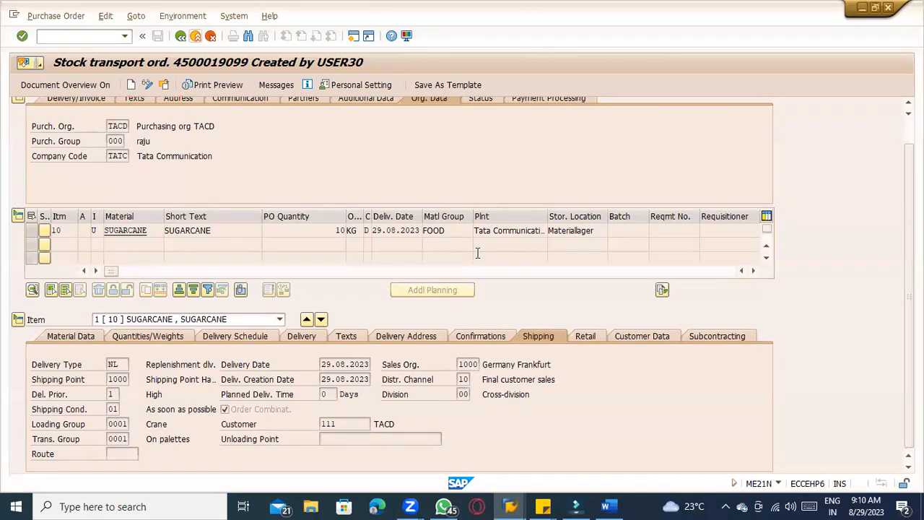
Highlight the first process step, STO – Purchase order created, in yellow in the Word notes
key(alt+Tab)
drag(275, 229, 398, 231)
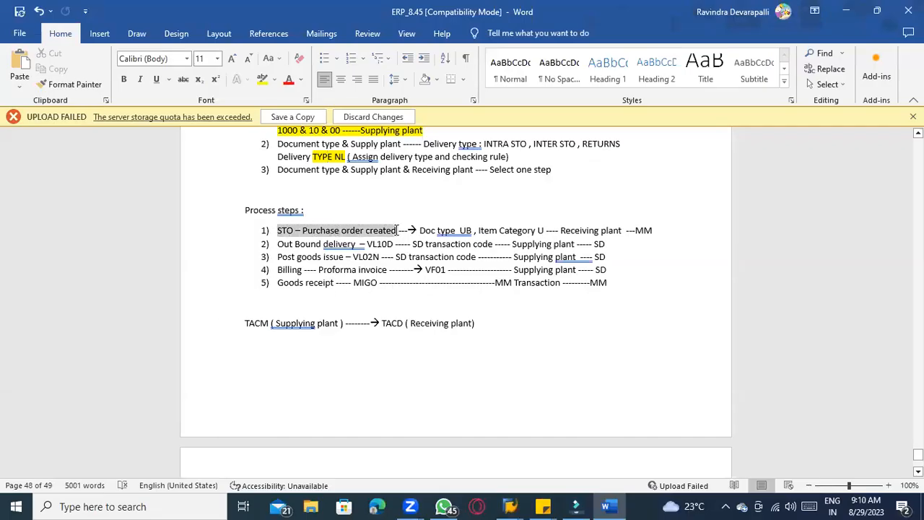
click(263, 78)
click(327, 245)
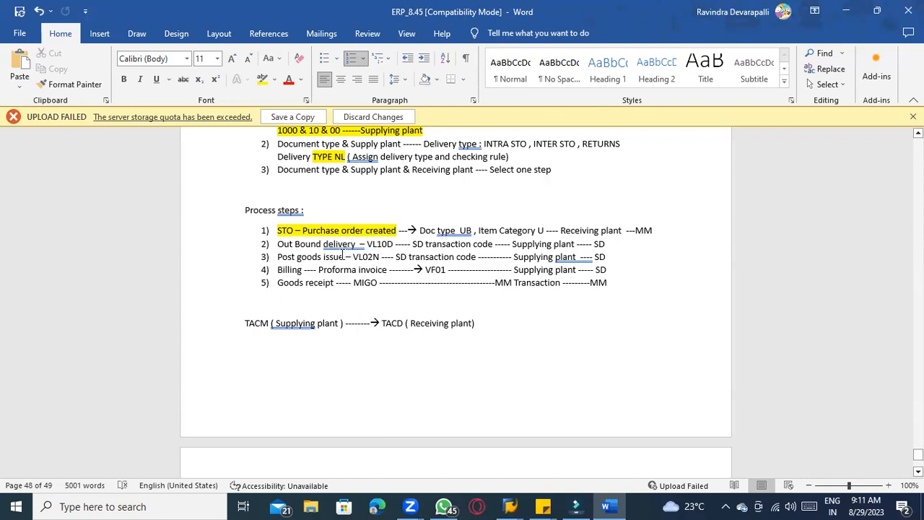
Copy the VL10D transaction code from the outbound delivery step in the notes
key(alt+Tab)
click(81, 36)
key(alt+Tab)
drag(368, 243, 394, 245)
key(ctrl+c)
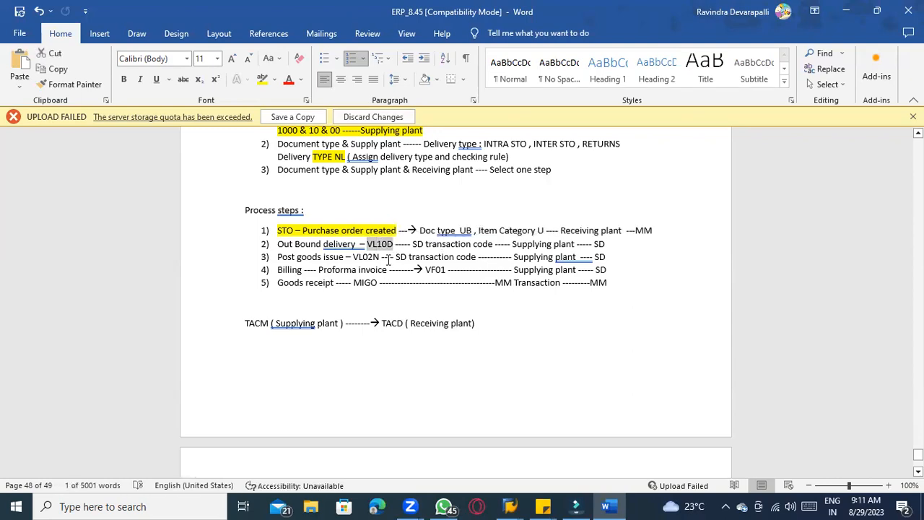
key(alt+Tab)
text(/ovl10d)
key(Return)
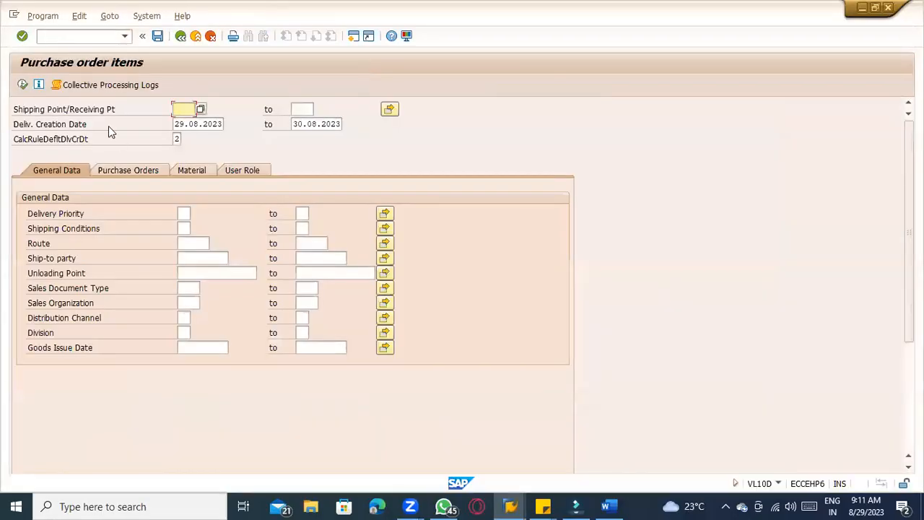
click(126, 171)
click(182, 214)
key(ctrl+v)
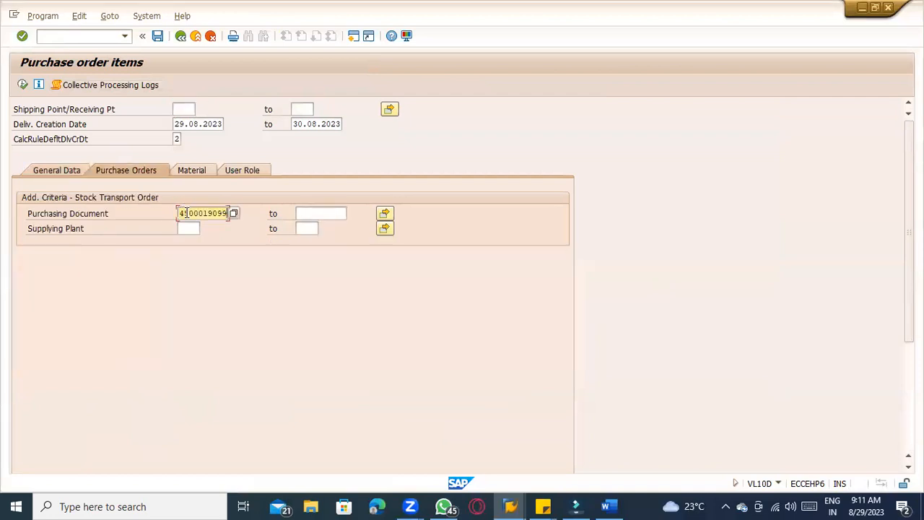
Clear both delivery creation date limits on the selection screen
drag(174, 123, 254, 125)
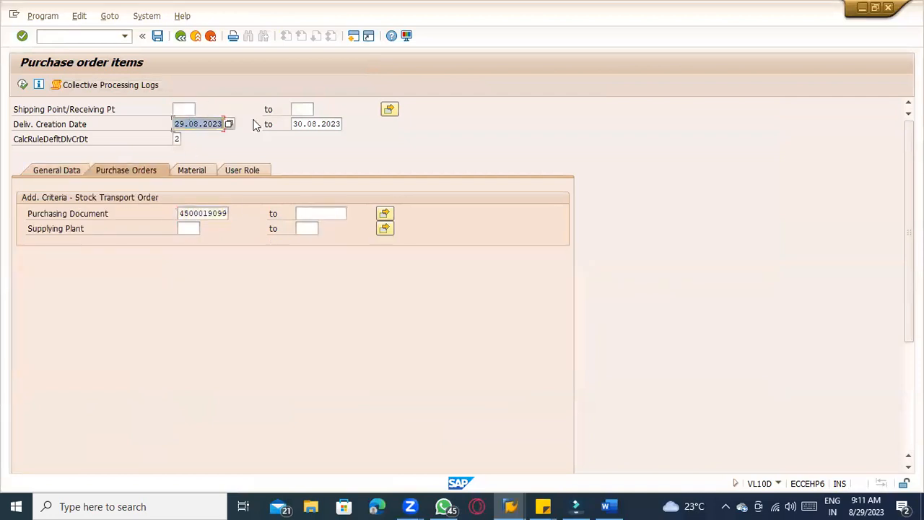
key(BackSpace)
key(Tab)
key(BackSpace)
key(alt+Tab)
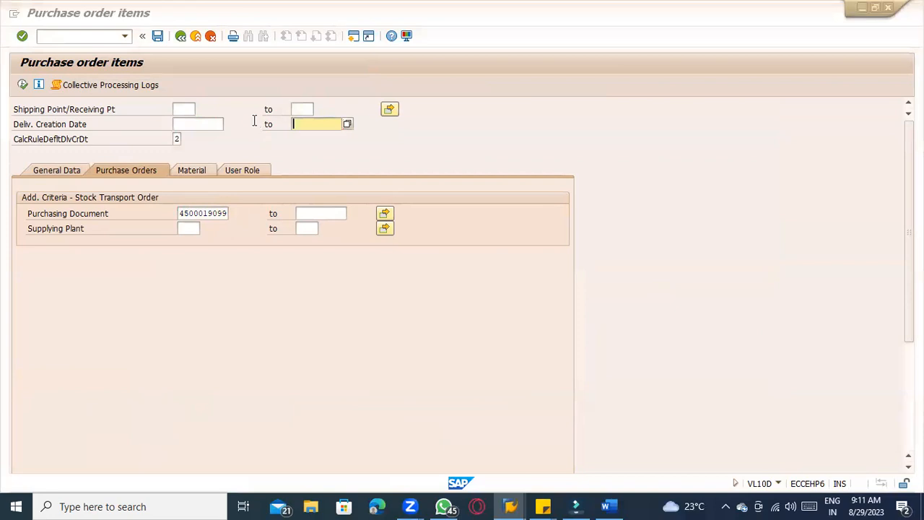
key(alt+Tab)
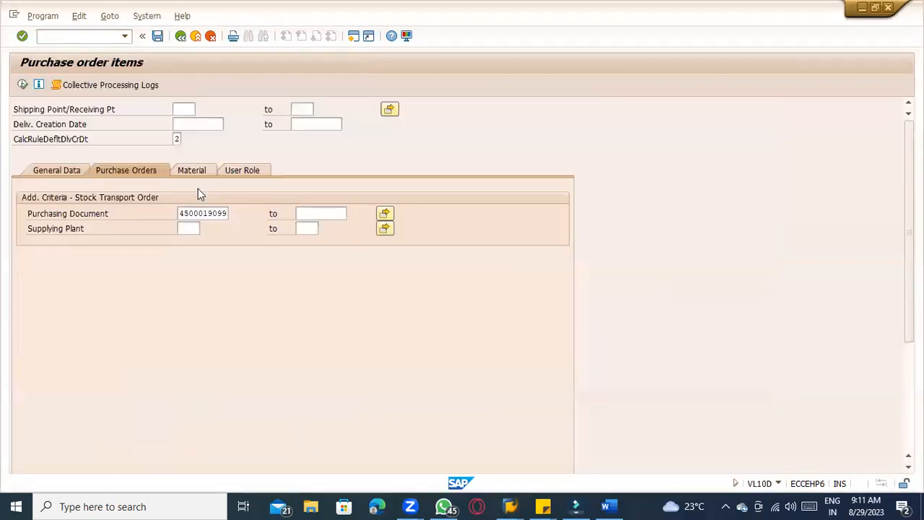
click(219, 124)
click(303, 122)
click(182, 214)
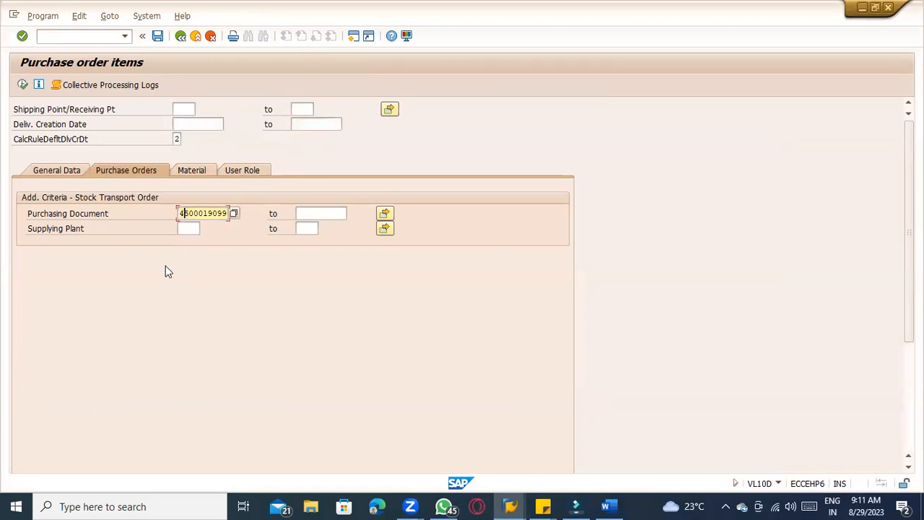
Run the selection, select the order item and create its delivery in the background
click(22, 85)
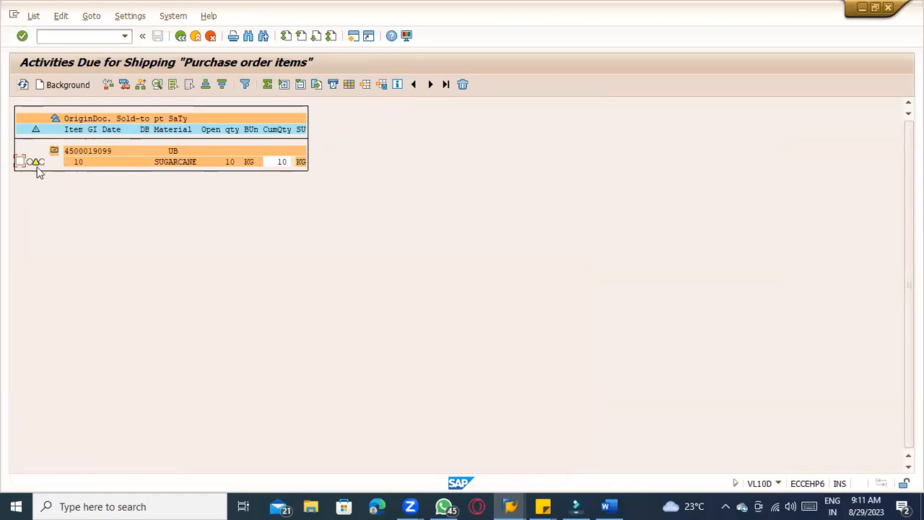
click(20, 161)
click(56, 88)
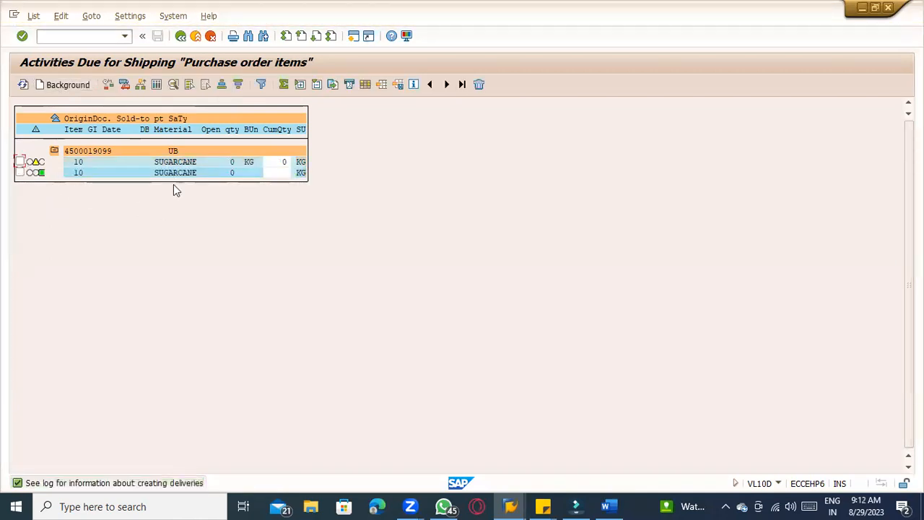
Select both item rows and switch the list to the detailed view with delivery documents
click(19, 161)
click(19, 173)
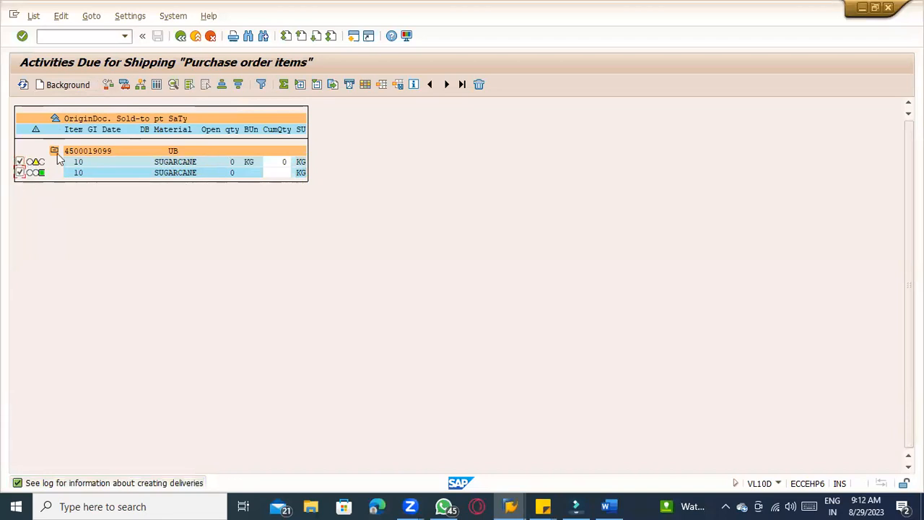
click(108, 84)
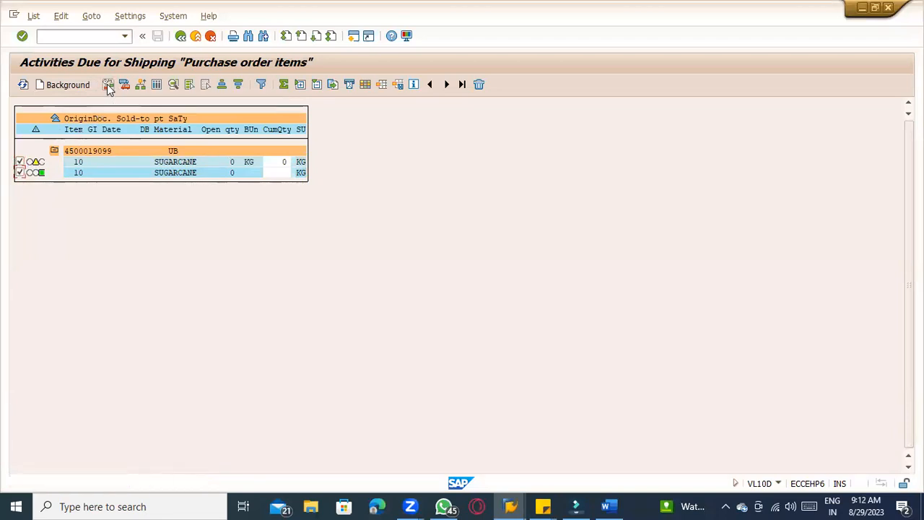
click(128, 87)
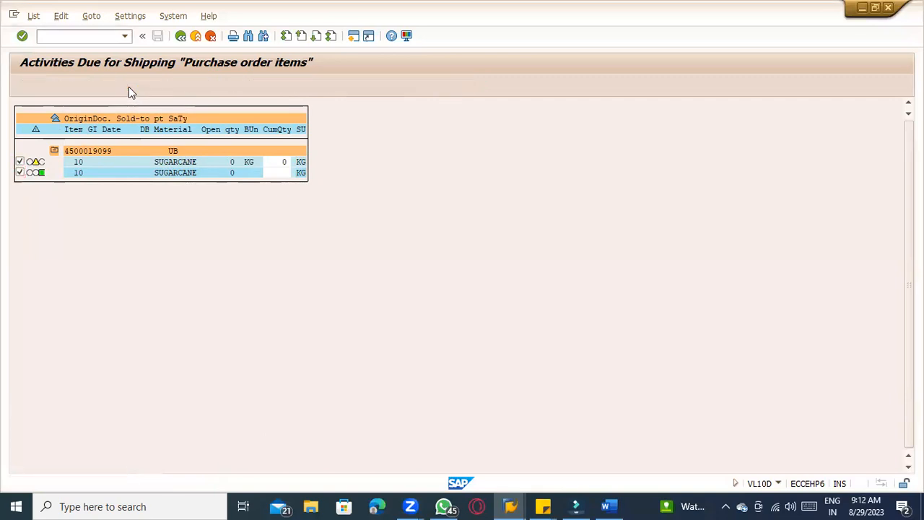
click(140, 86)
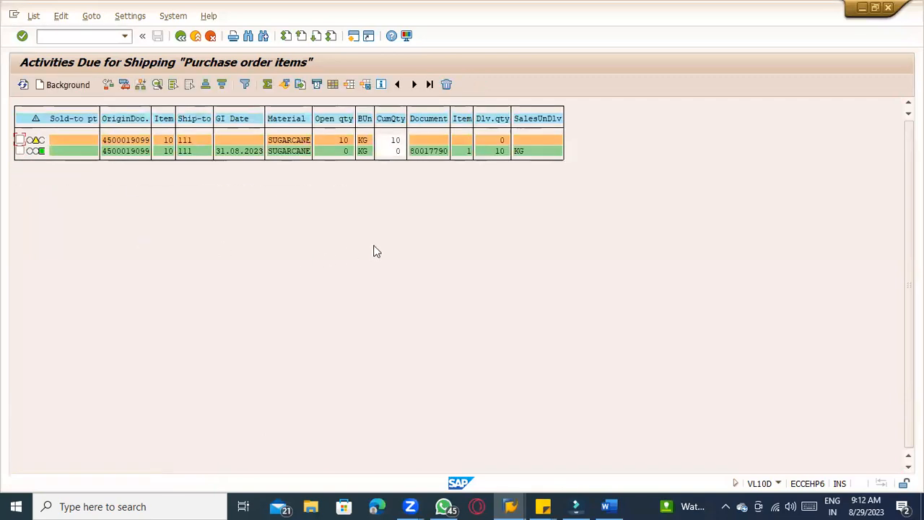
Display the created delivery 80017790 and return to the shipping list
double_click(422, 153)
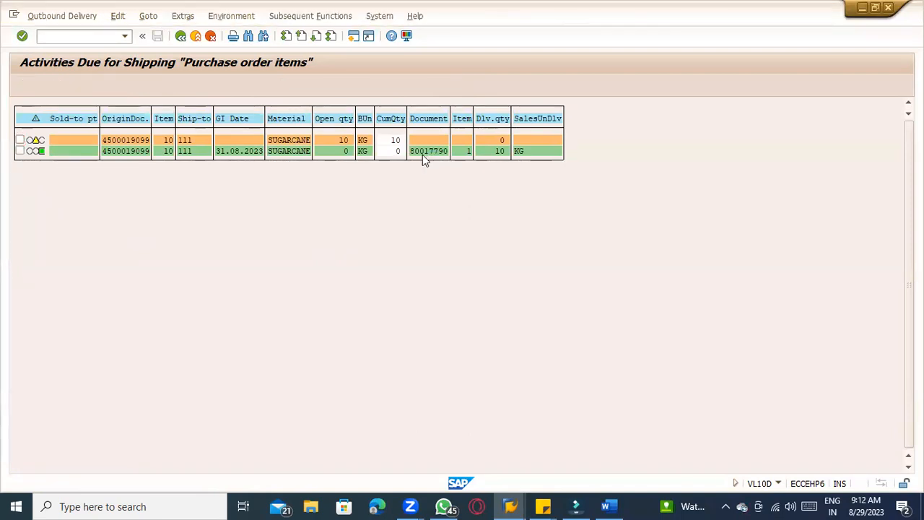
drag(138, 109, 92, 116)
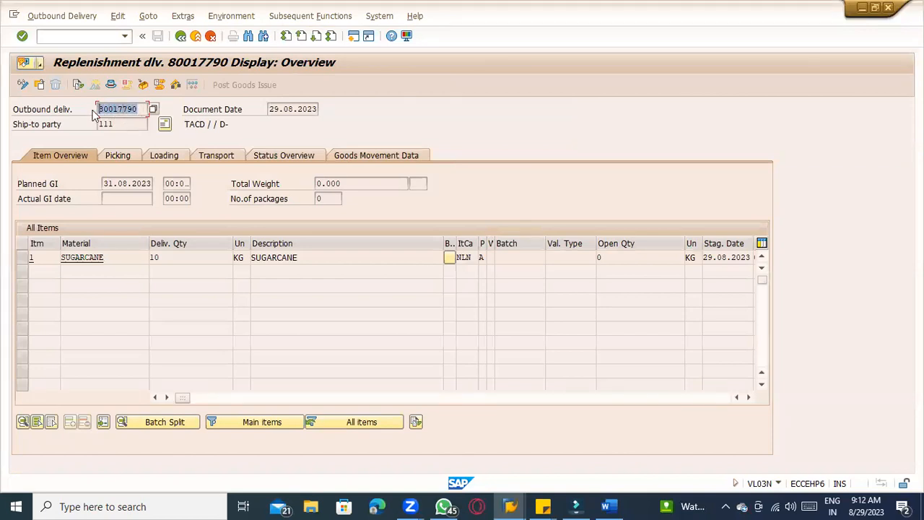
click(181, 37)
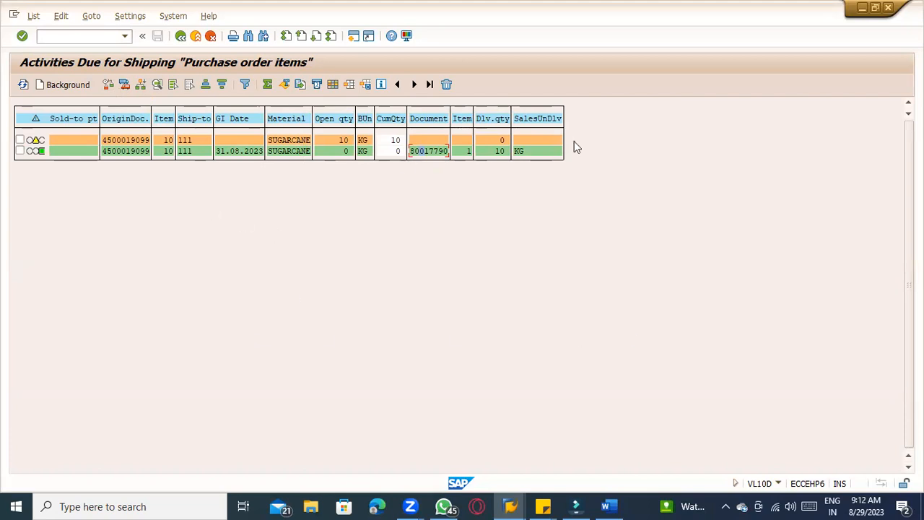
Note delivery number 80017790 after the outbound delivery step and add a dash after the post goods issue step
click(428, 151)
key(alt+Tab)
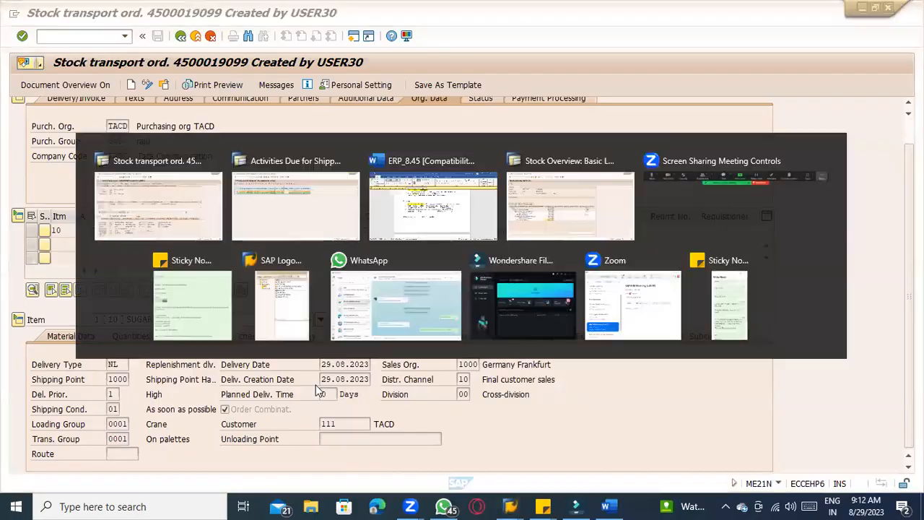
click(636, 244)
text(-80017790)
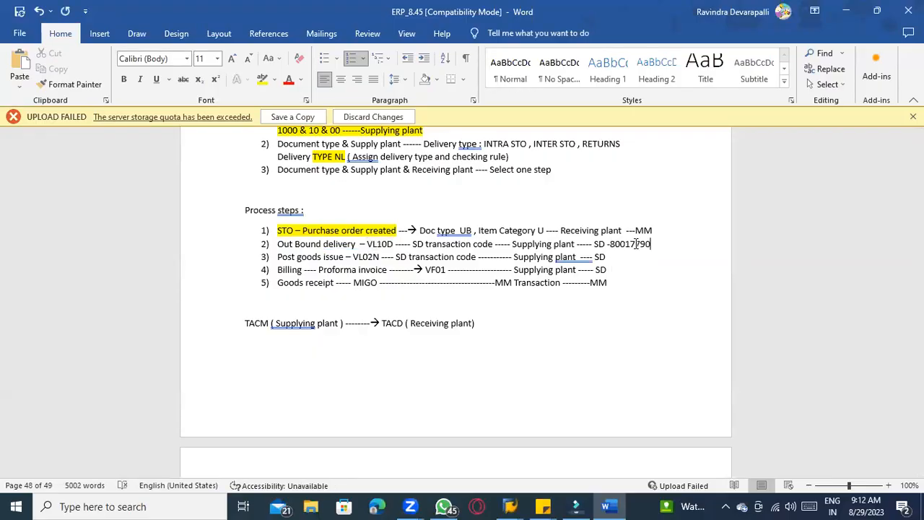
click(610, 244)
click(615, 247)
key(alt+Tab)
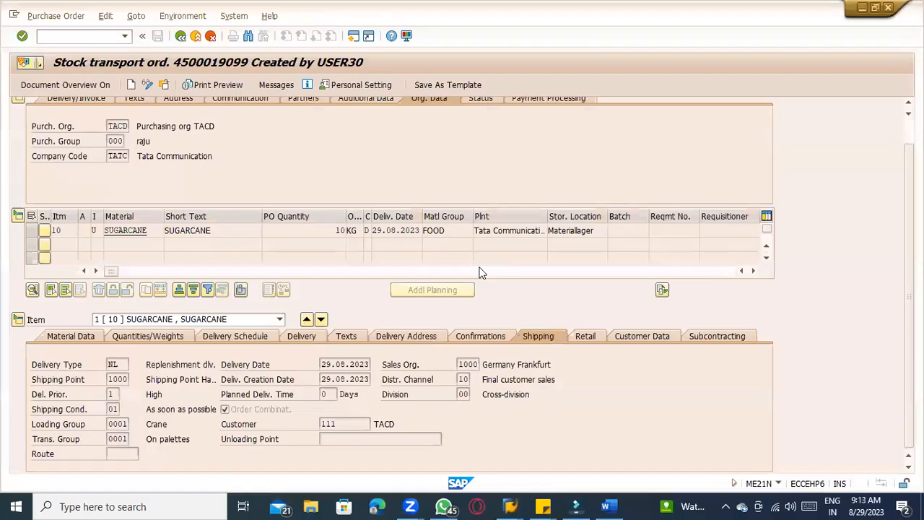
key(alt+Tab)
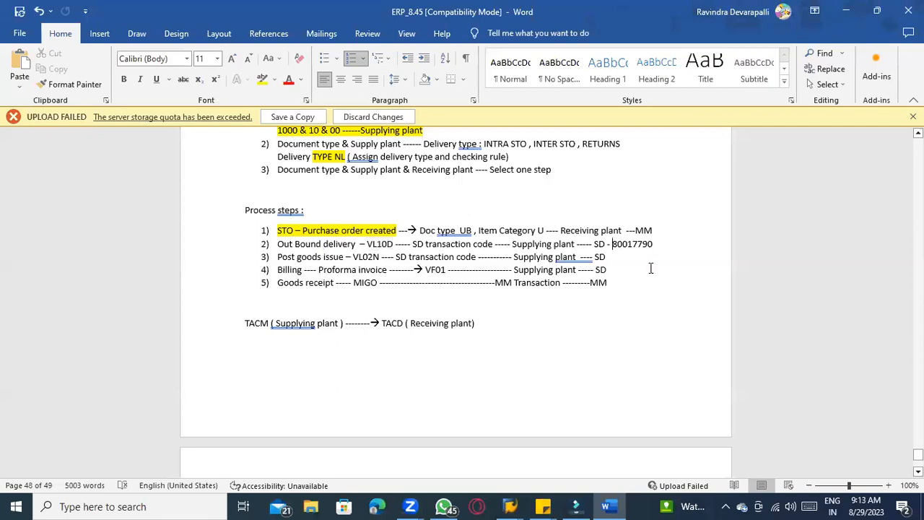
click(632, 261)
text(-)
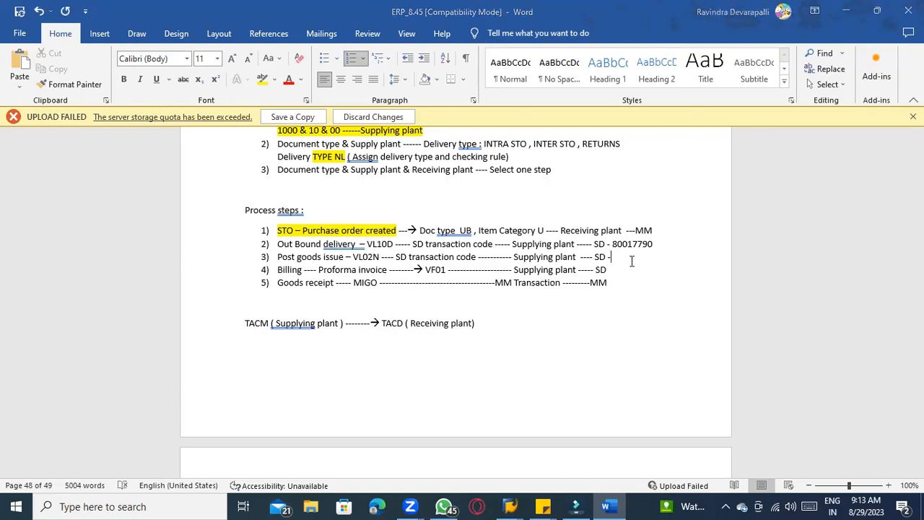
Leave the shipping list and return to the VL10D selection screen
key(alt+Tab)
key(alt+Tab)
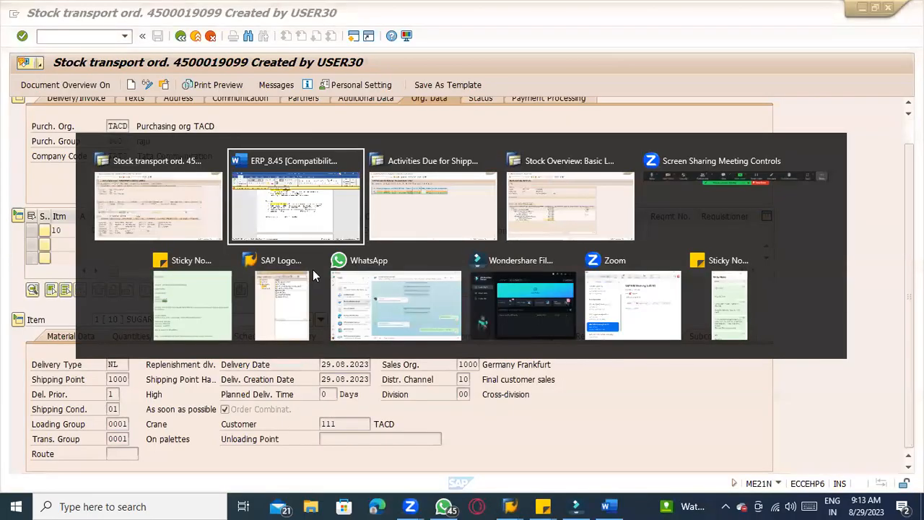
key(alt+Tab)
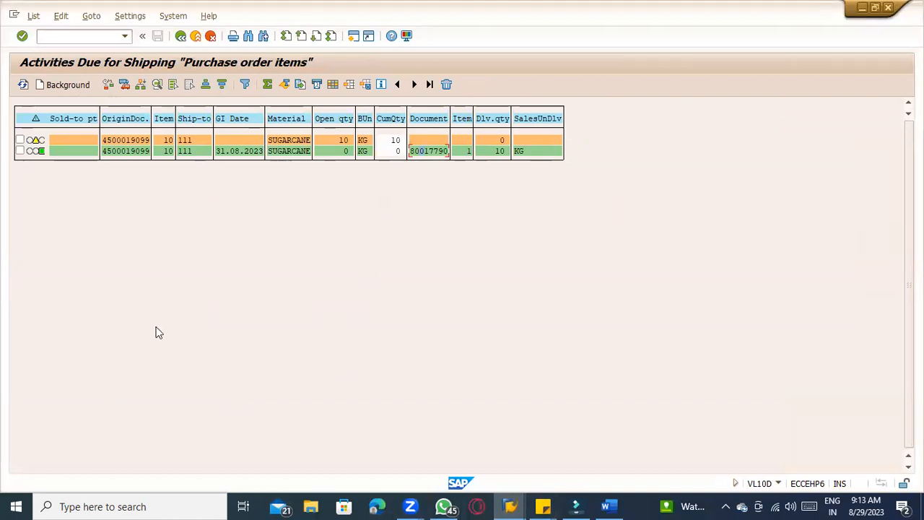
click(182, 36)
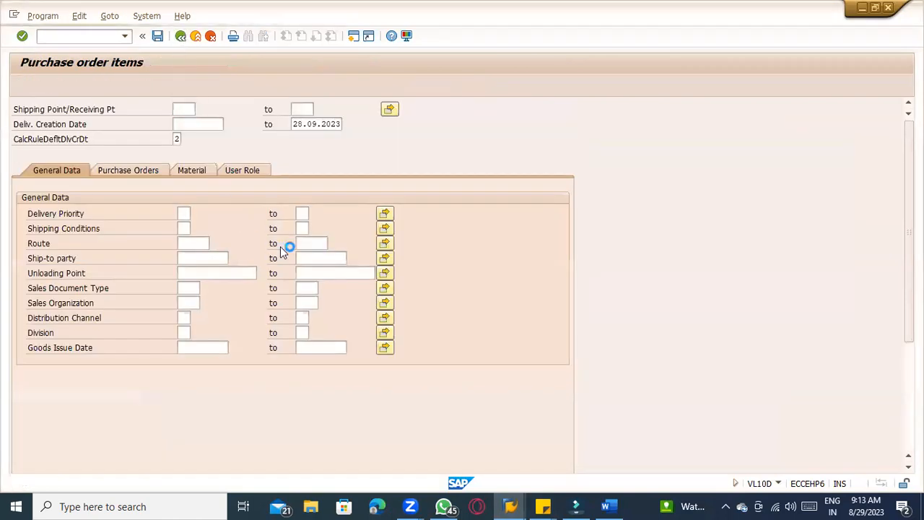
key(alt+Tab)
key(alt+Tab)
key(alt+Tab)
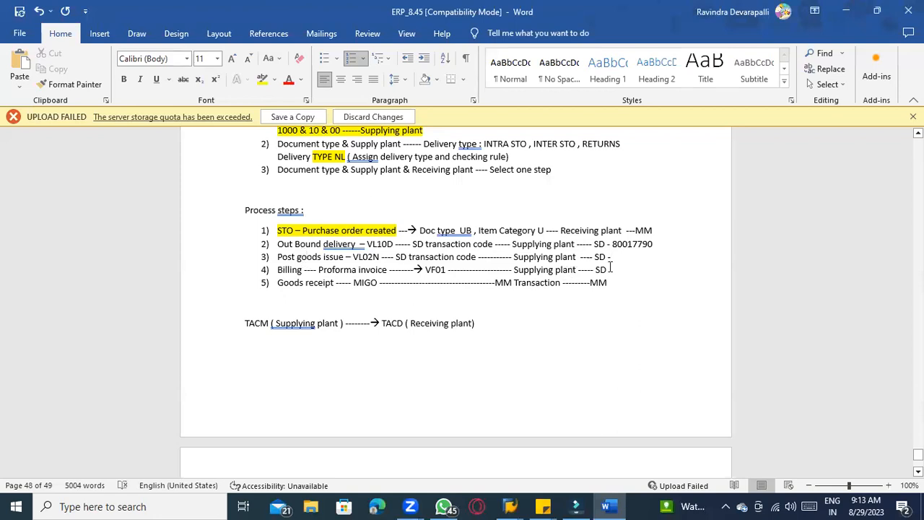
Highlight the outbound delivery step line in yellow in the notes
drag(650, 245, 279, 247)
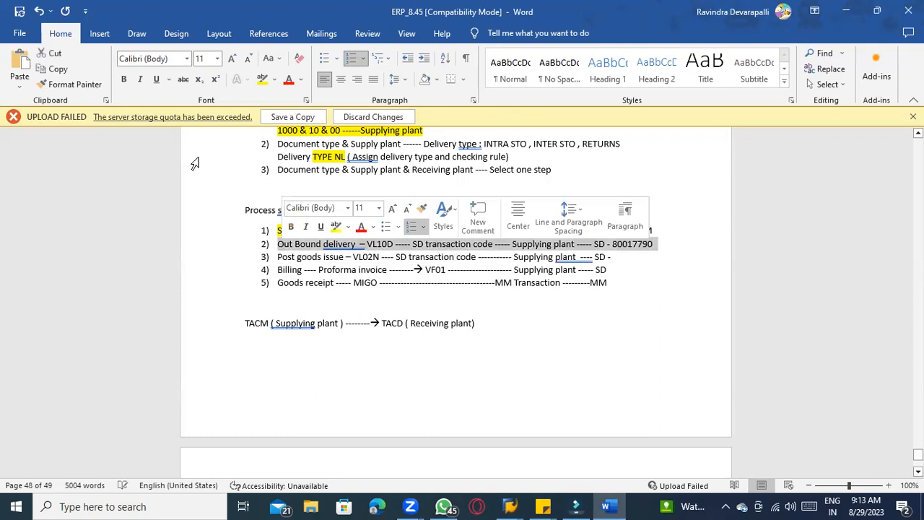
click(262, 80)
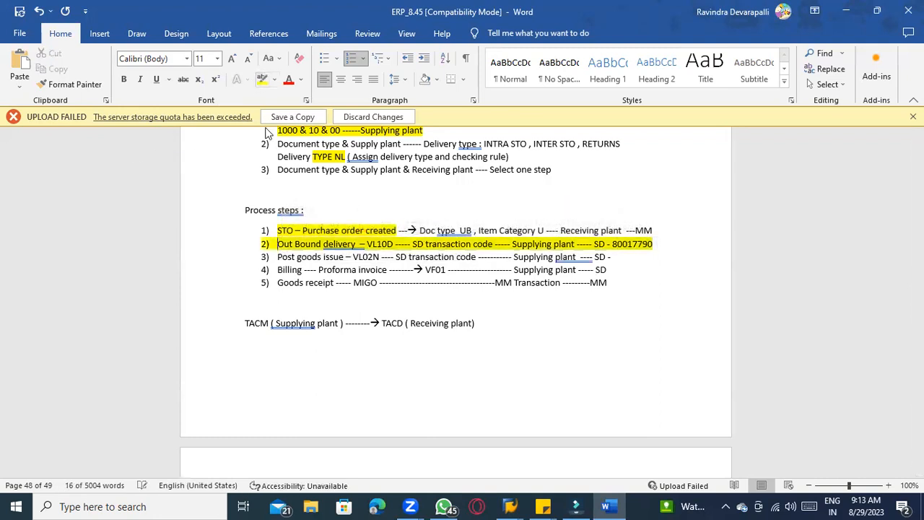
click(403, 258)
click(618, 244)
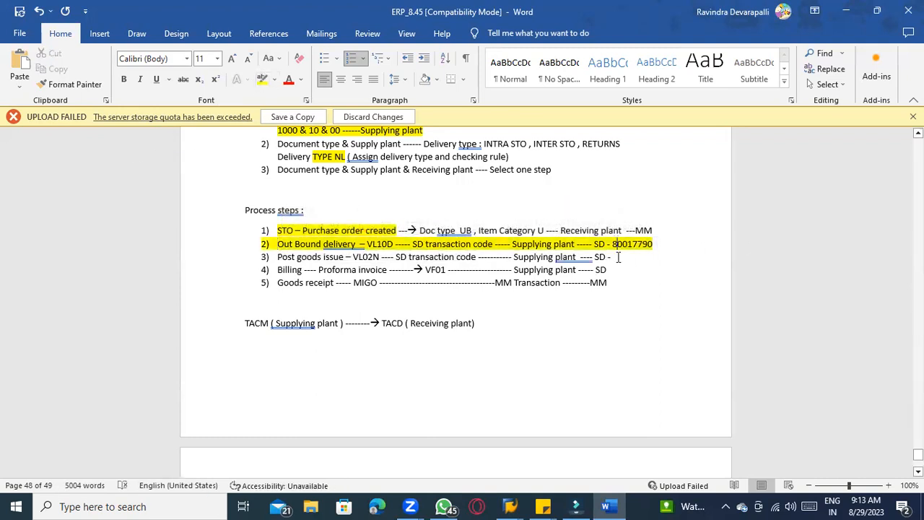
click(307, 257)
click(292, 258)
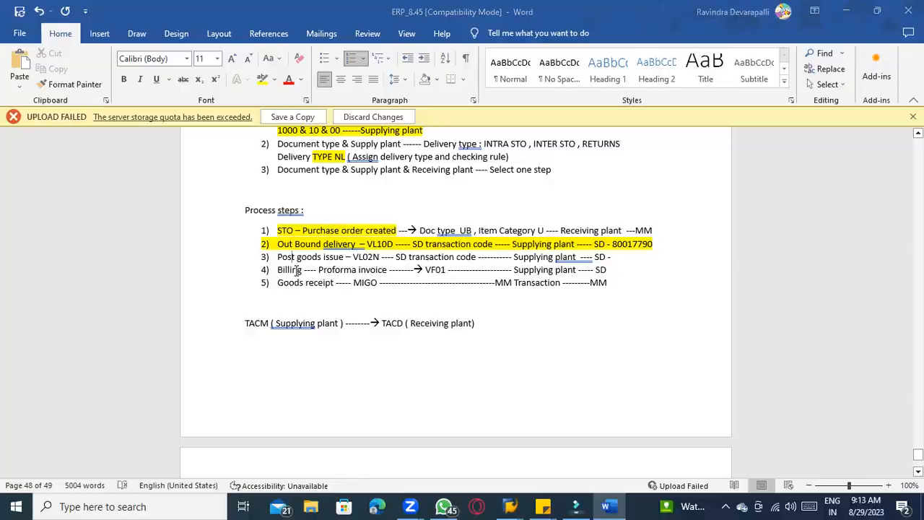
Append "Picking process" to the post goods issue step in the notes
key(alt+Tab)
key(alt+Tab)
click(307, 259)
key(alt+Tab)
key(alt+Tab)
click(621, 263)
text(Pic)
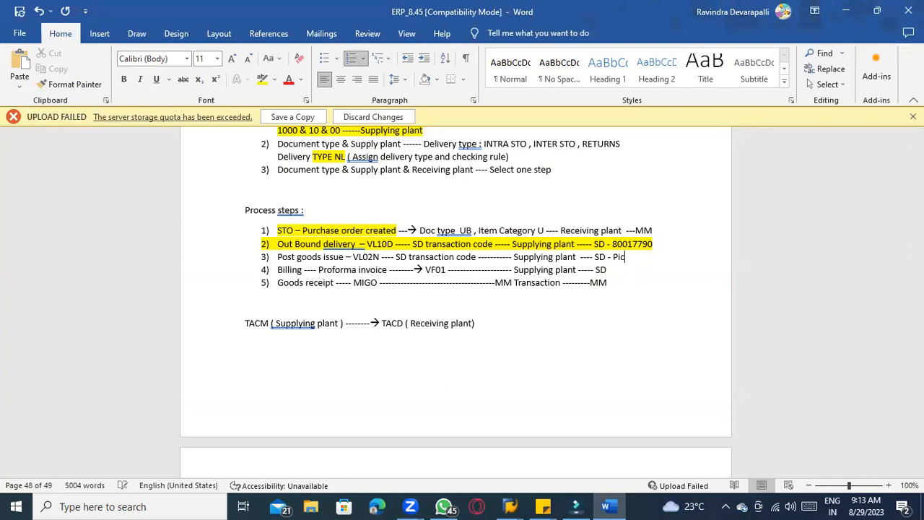
text(king process)
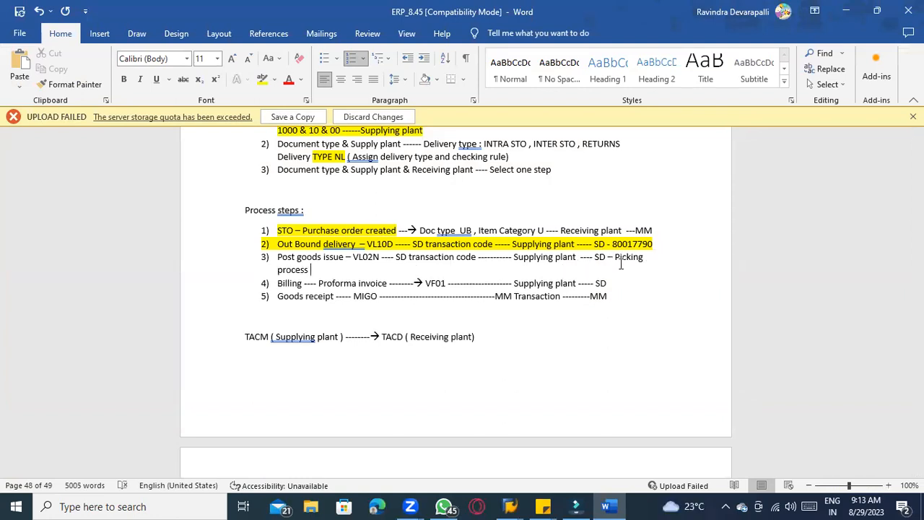
Start transaction VL02N for outbound delivery 80017790
click(510, 506)
click(83, 34)
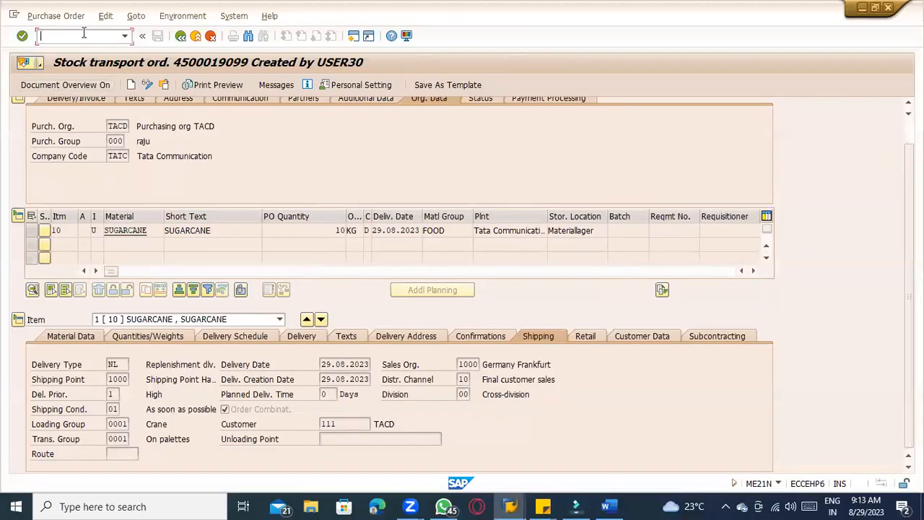
text(/nvl02n)
key(Return)
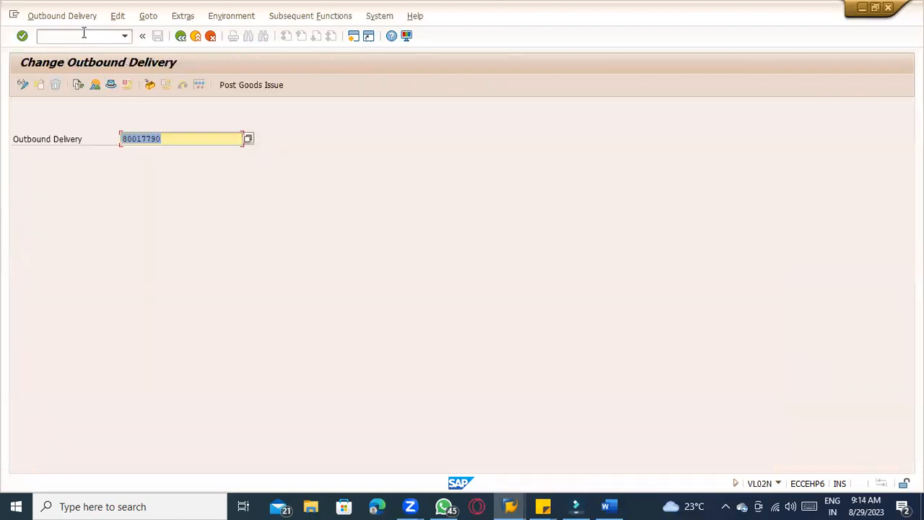
Open outbound delivery 80017790 for changing
key(alt+Tab)
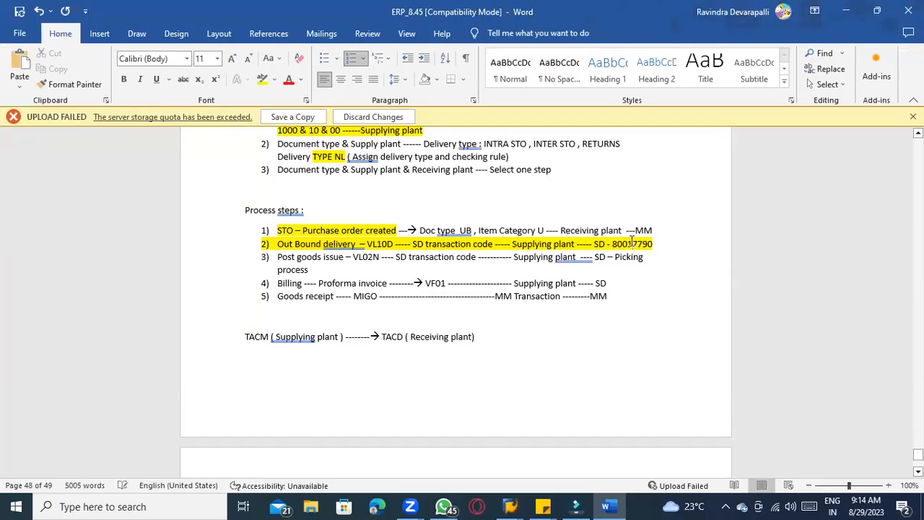
key(alt+Tab)
click(181, 141)
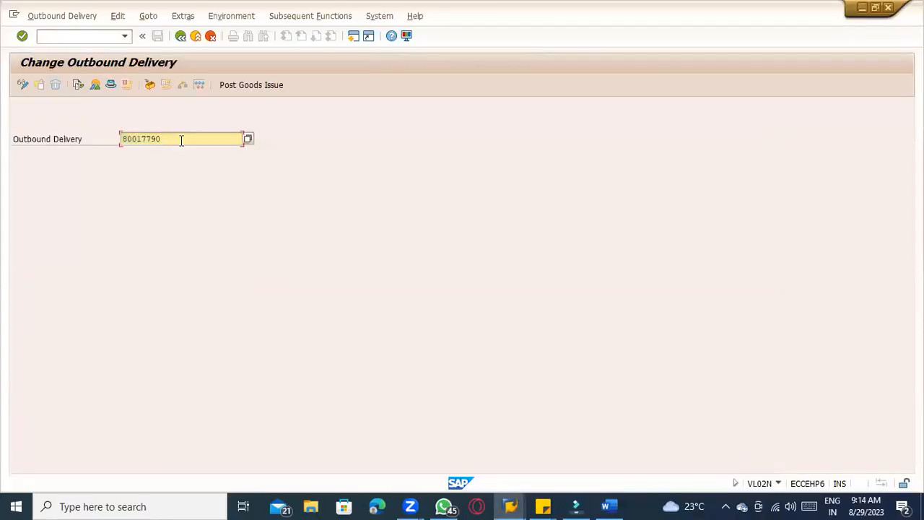
key(Return)
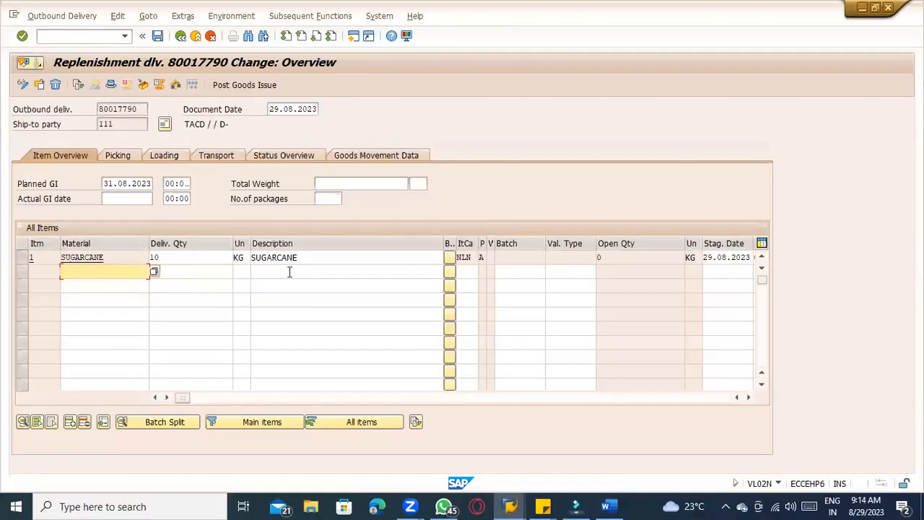
Highlight the VL02N transaction code in the post goods issue step of the notes
key(alt+Tab)
drag(353, 258, 379, 258)
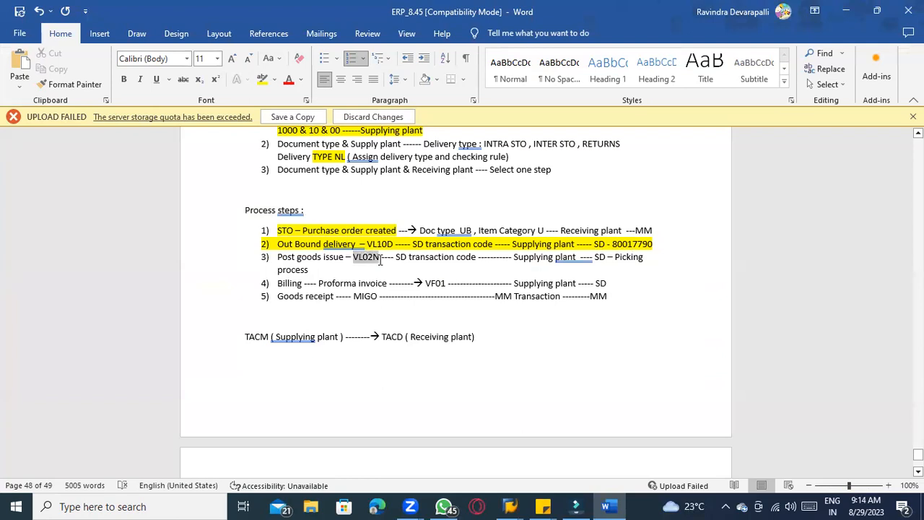
click(263, 79)
click(358, 266)
key(alt+Tab)
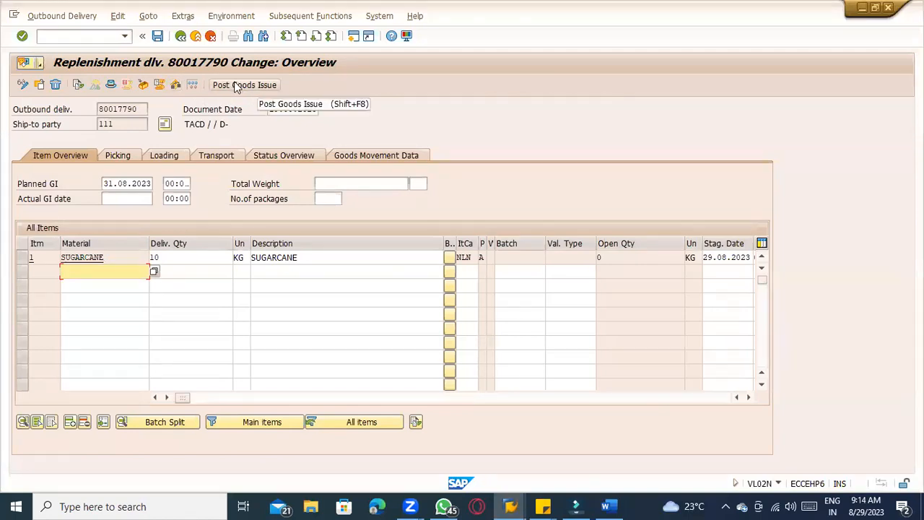
On the picking data of the sugarcane item, enter storage location TATR
click(127, 157)
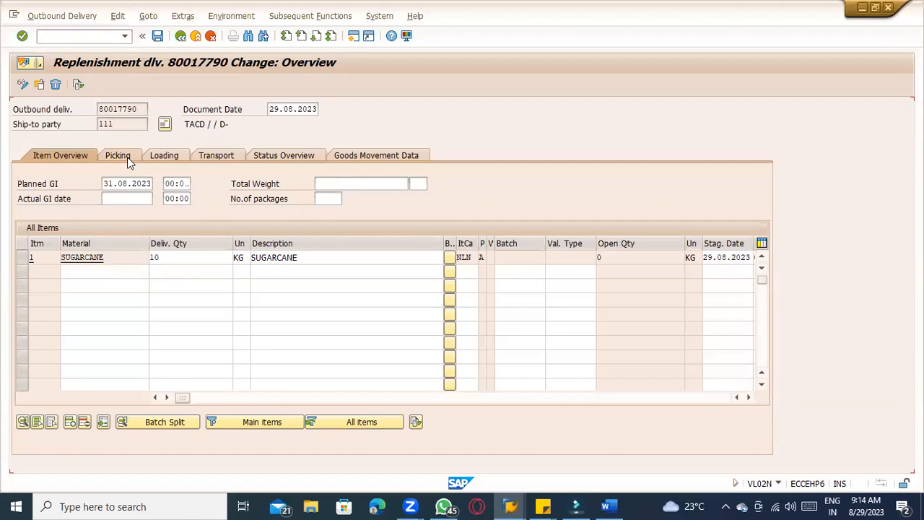
click(209, 257)
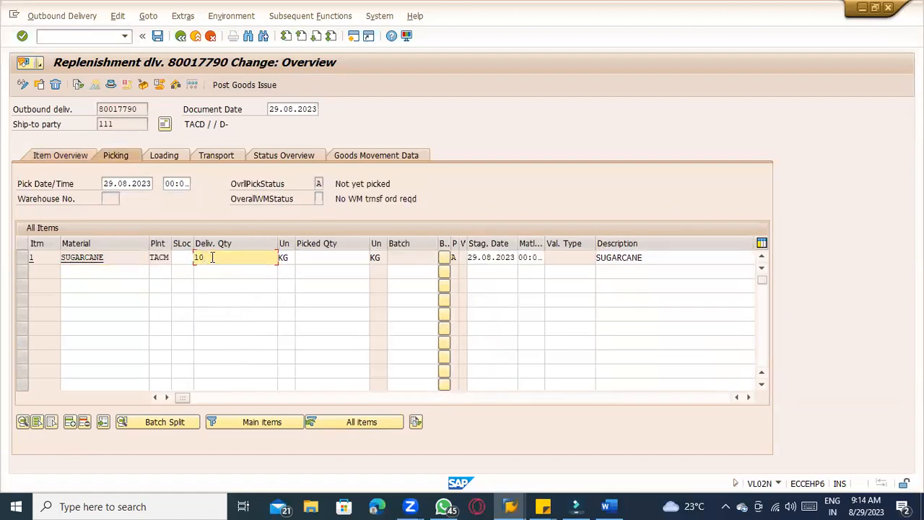
drag(205, 258, 193, 258)
click(318, 258)
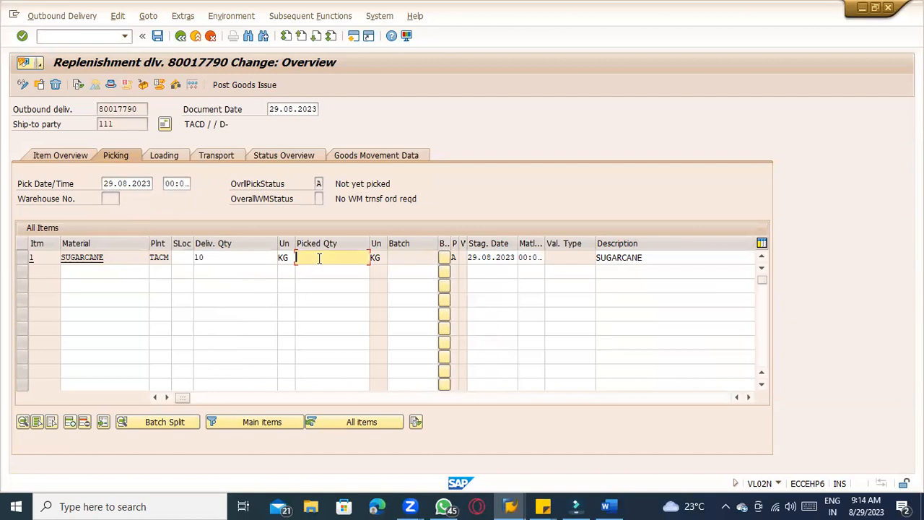
click(253, 258)
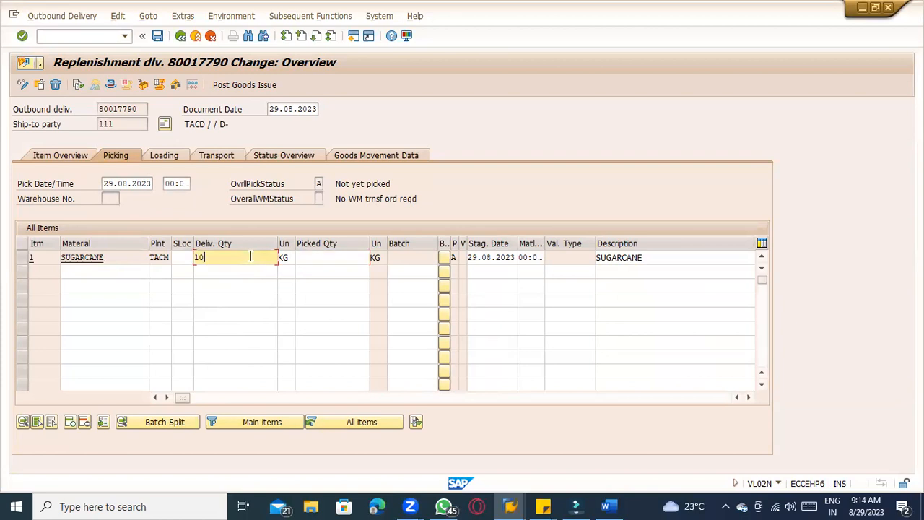
drag(204, 257, 183, 254)
click(235, 259)
click(327, 260)
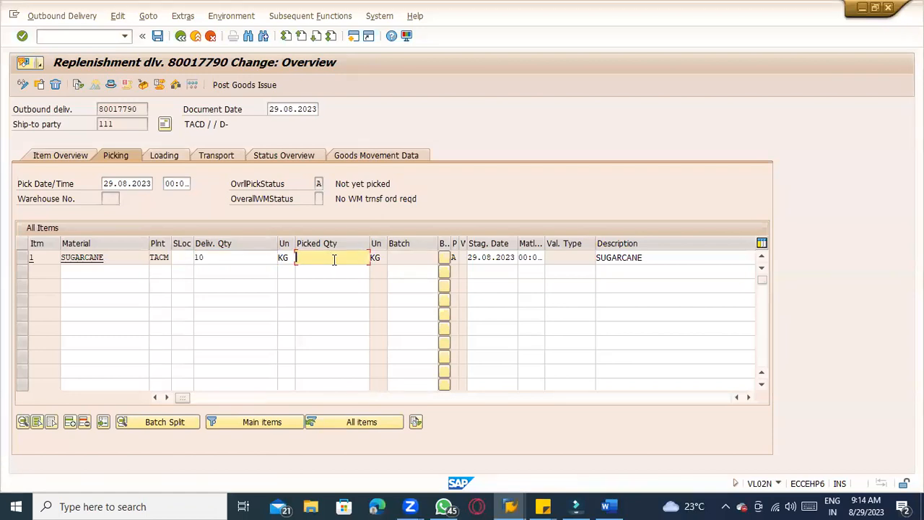
click(182, 257)
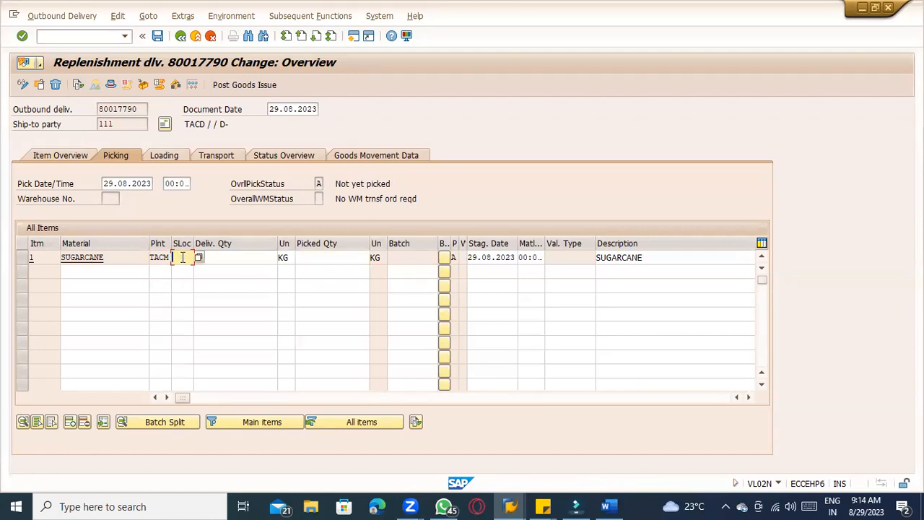
text(TATR)
Check the sugarcane stock overview for the TATR Raw storage location of plant TACM
key(alt+Tab)
key(Tab)
key(Tab)
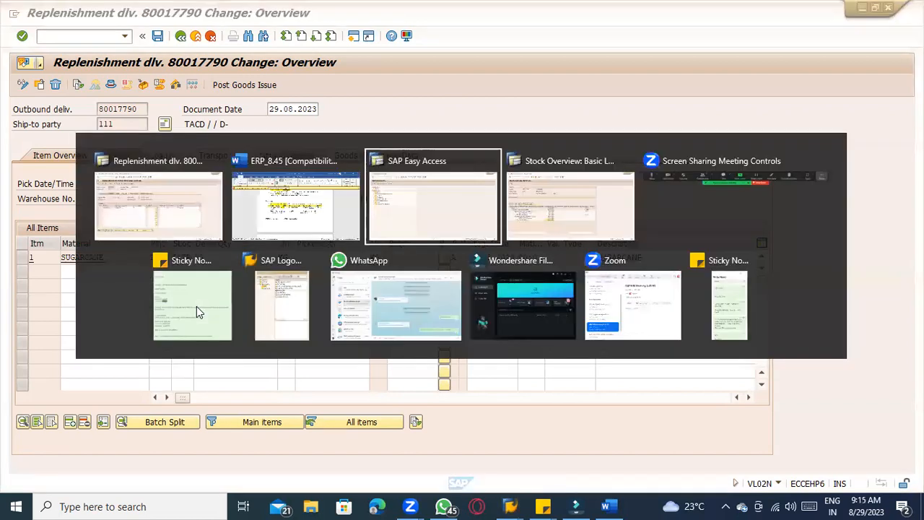
click(109, 345)
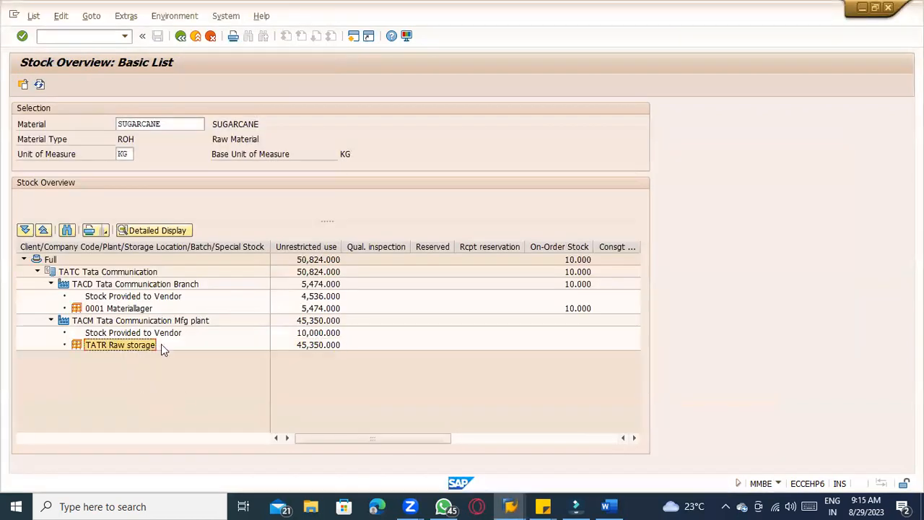
click(320, 345)
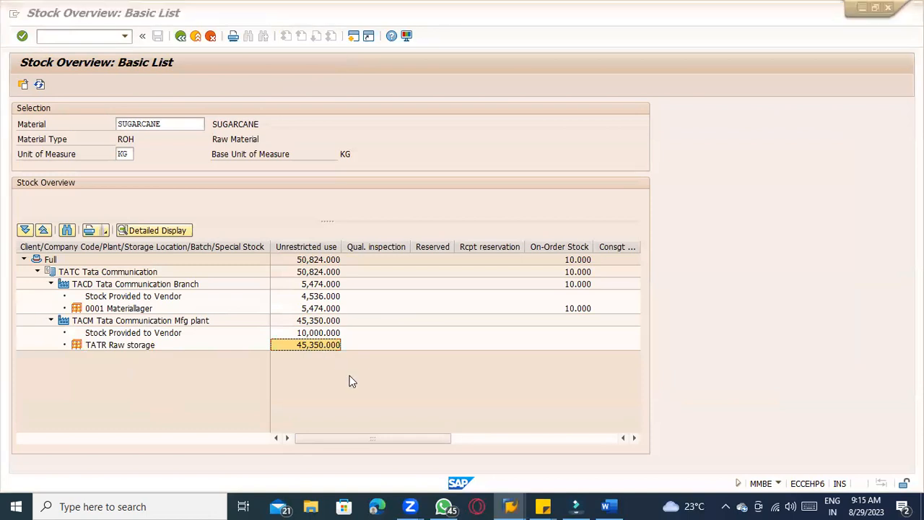
key(alt+Tab)
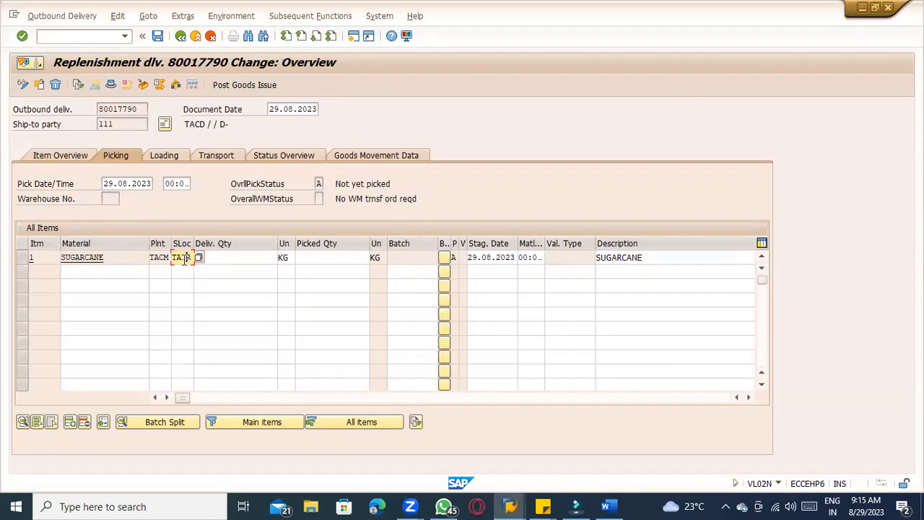
Set the sugarcane item's delivery quantity and picked quantity to 10 kg and confirm
double_click(183, 259)
click(183, 260)
click(249, 257)
text(10)
click(325, 258)
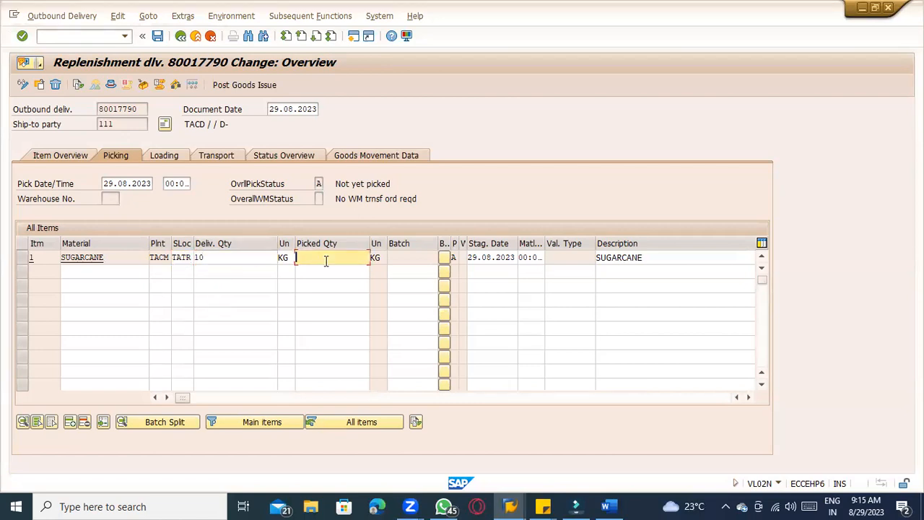
text(10)
key(Return)
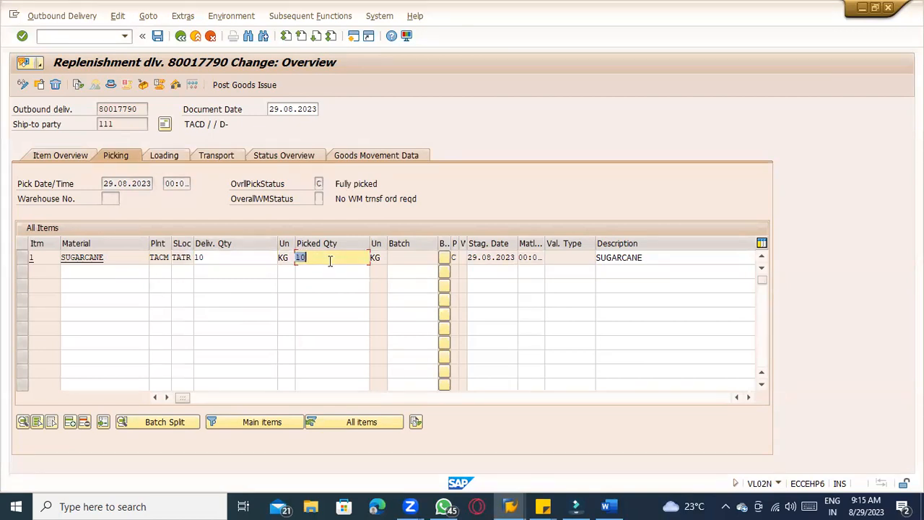
click(330, 262)
click(230, 16)
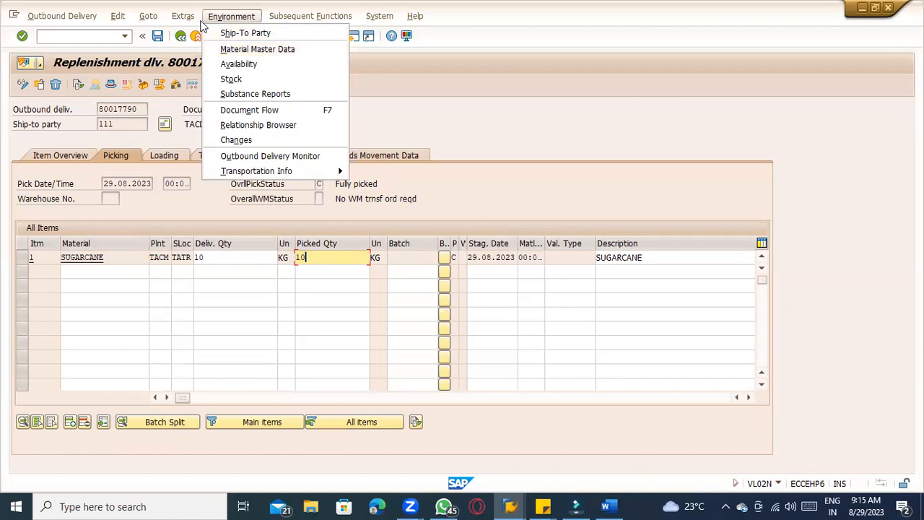
mouse_move(186, 20)
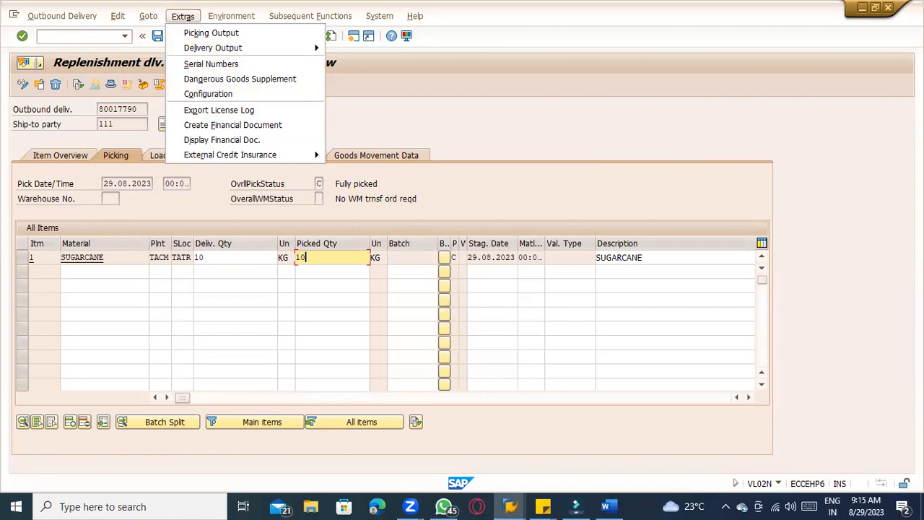
key(Escape)
click(310, 16)
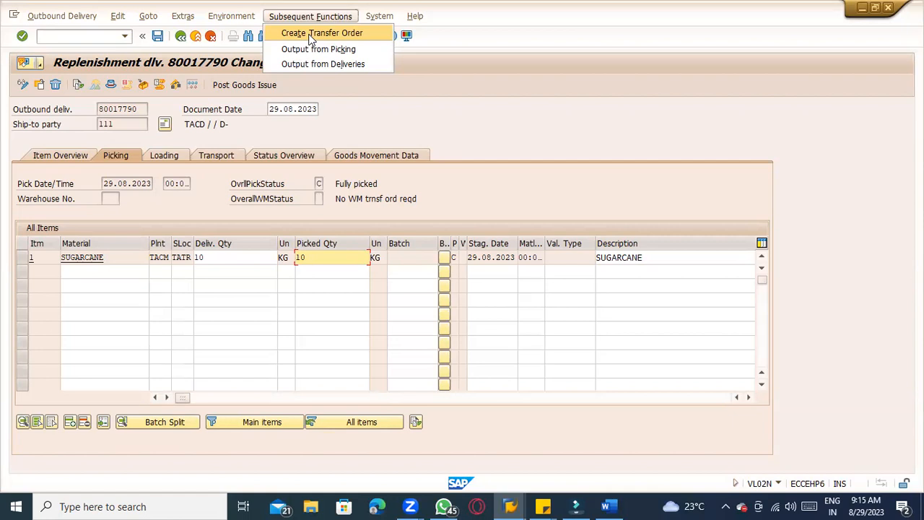
click(333, 257)
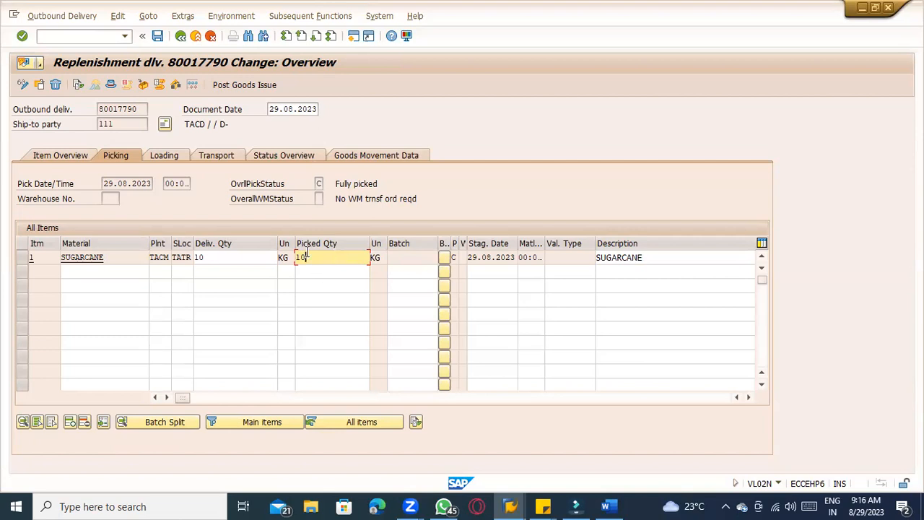
Clear the picked quantity of the sugarcane item and confirm
drag(308, 257, 291, 259)
drag(337, 184, 379, 183)
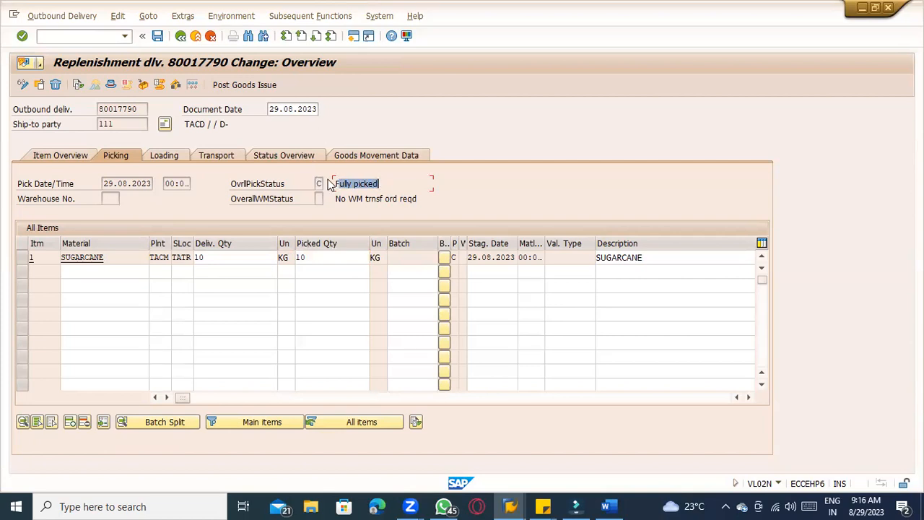
click(333, 256)
key(BackSpace)
key(BackSpace)
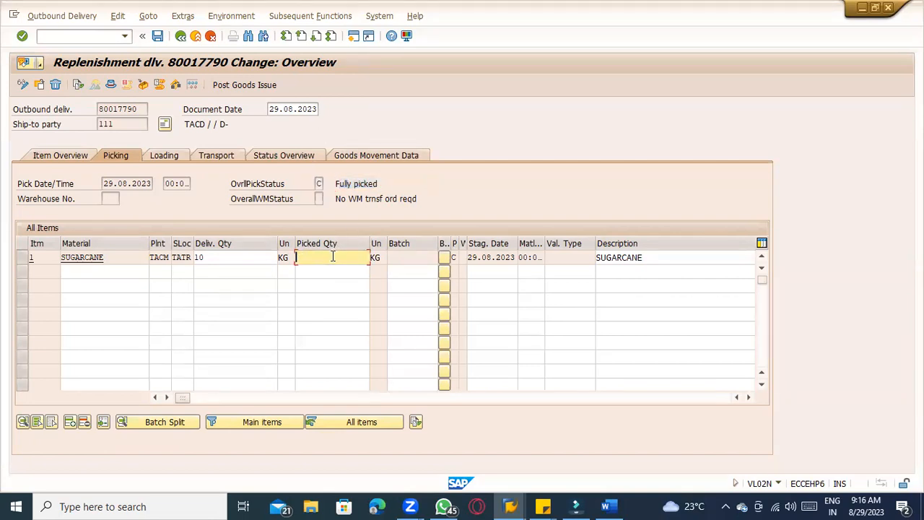
key(Return)
Set the picked quantity of the sugarcane item to 5 kg
drag(336, 183, 404, 182)
click(336, 256)
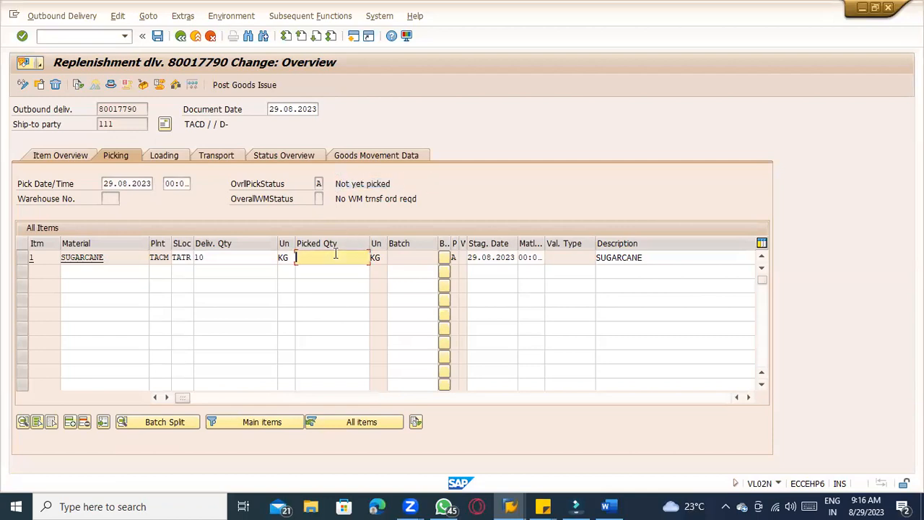
text(5)
key(Return)
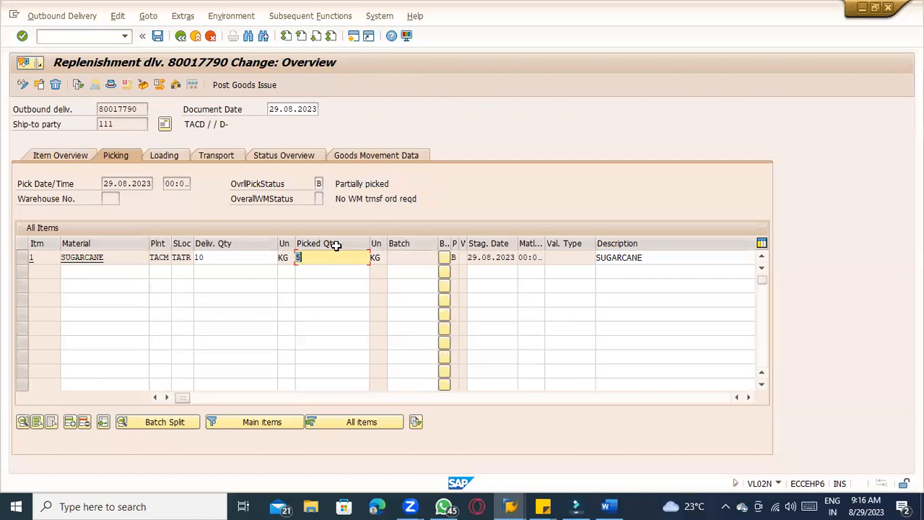
Set the picked quantity back to 10 kg and confirm
key(BackSpace)
text(10)
key(Return)
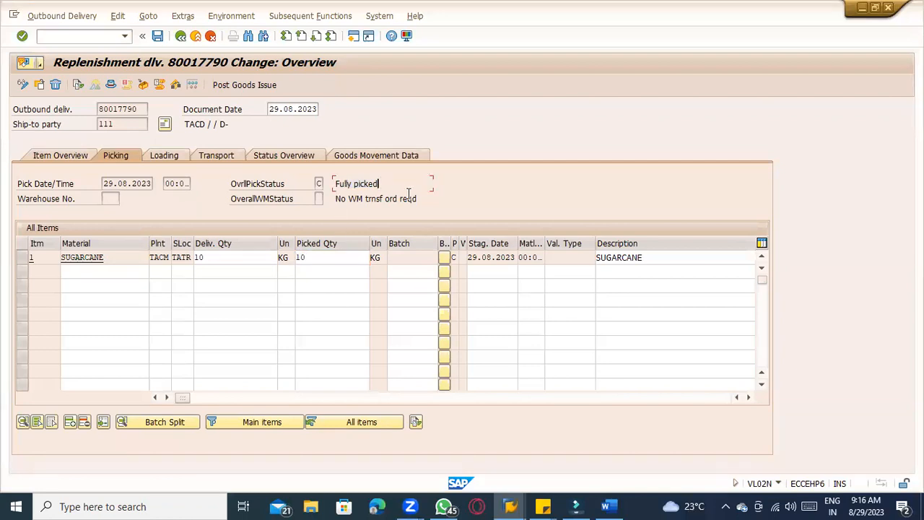
Review the warehouse status and the goods movement data of the delivery item
drag(335, 199, 434, 199)
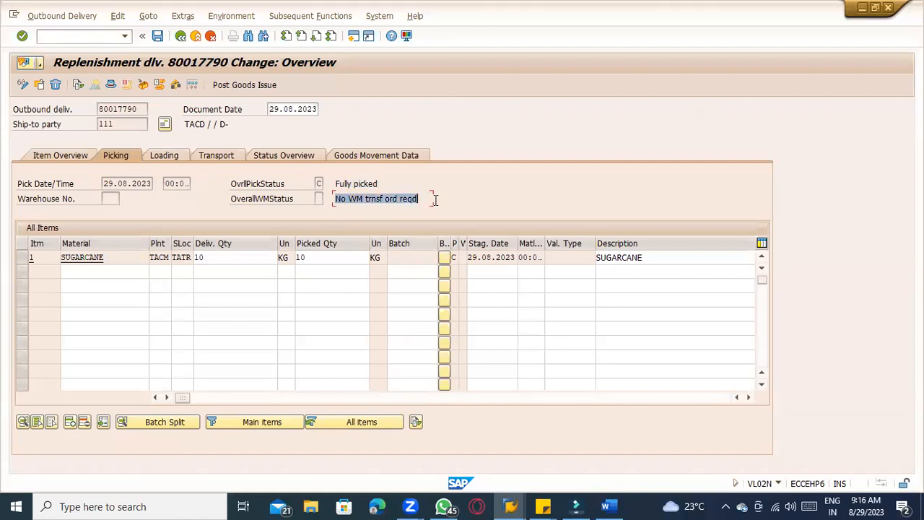
click(318, 198)
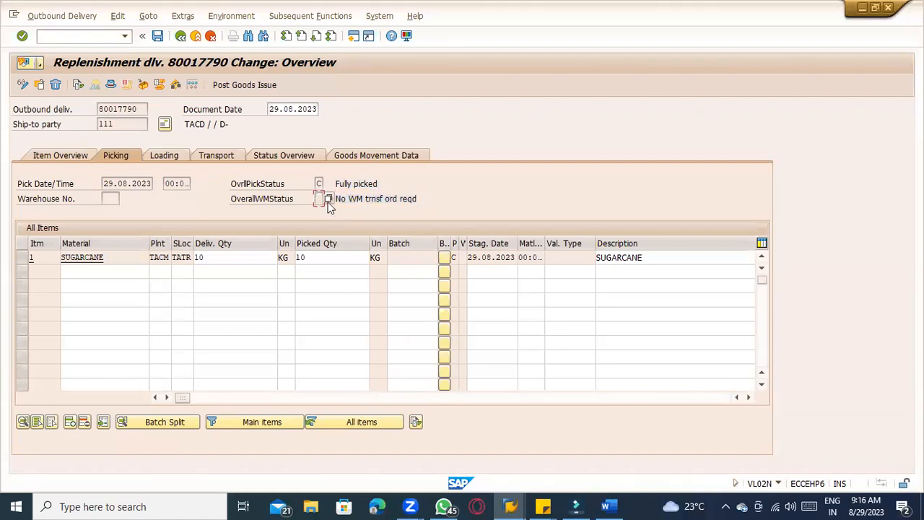
click(368, 153)
click(242, 259)
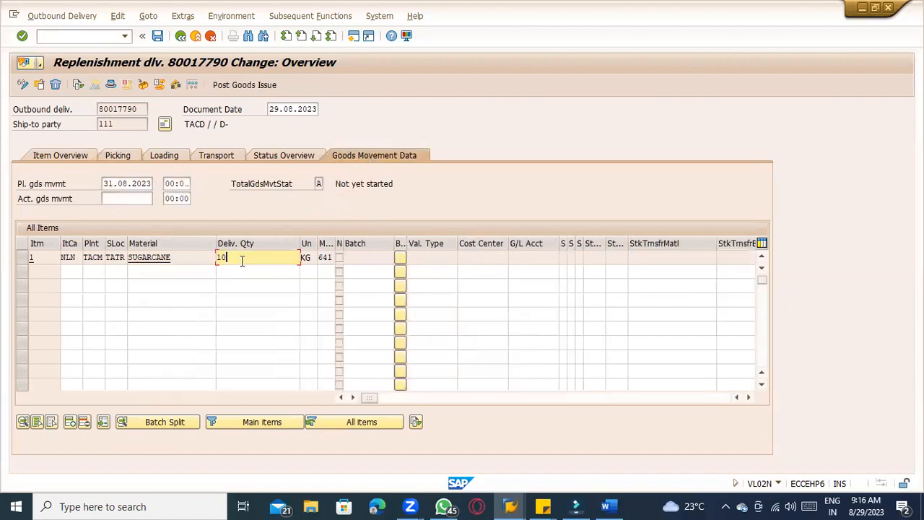
click(327, 258)
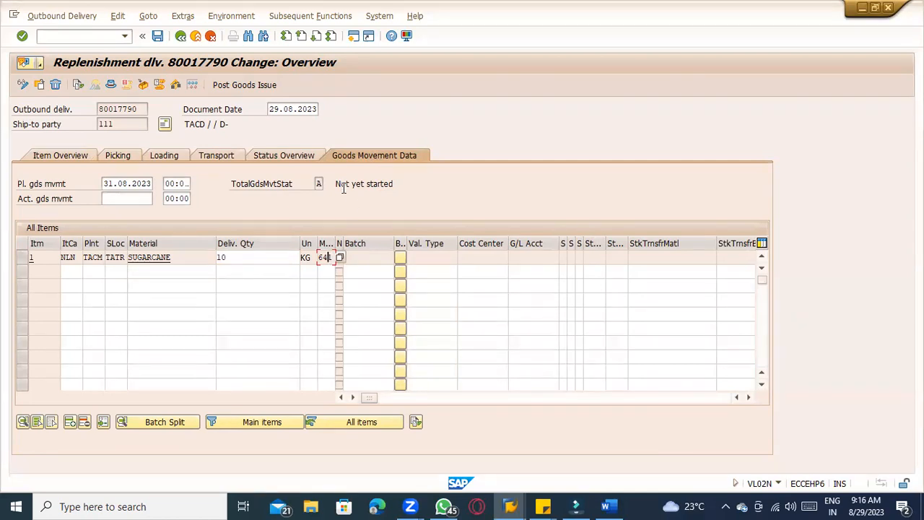
drag(335, 184, 401, 184)
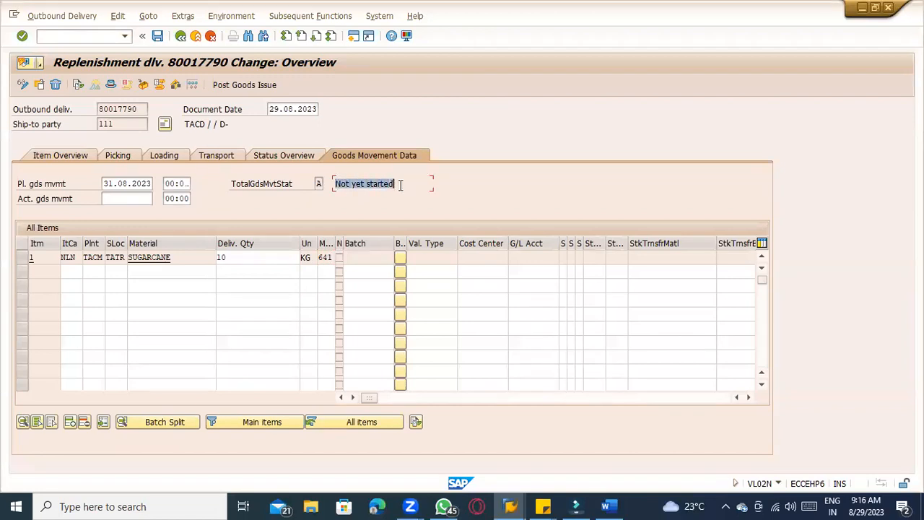
drag(104, 184, 152, 183)
click(121, 201)
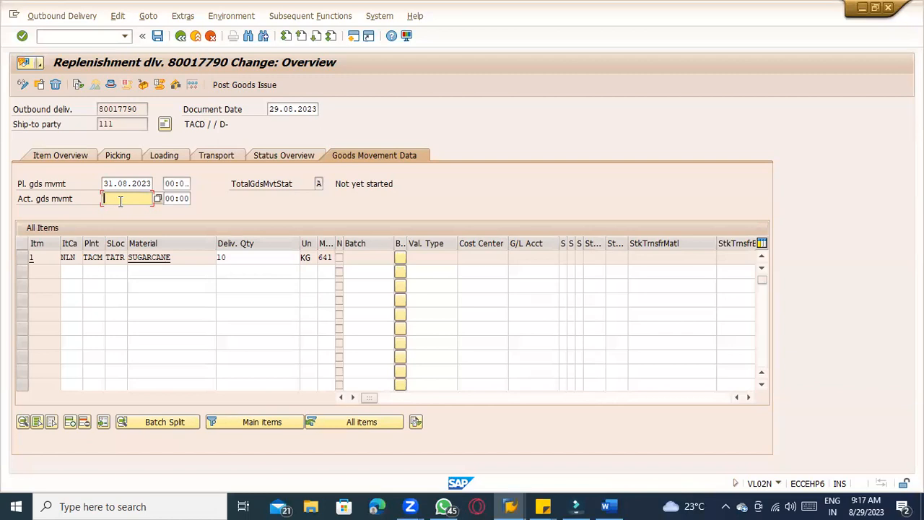
Review the delivery status overview, then open the sugarcane item's details
click(258, 156)
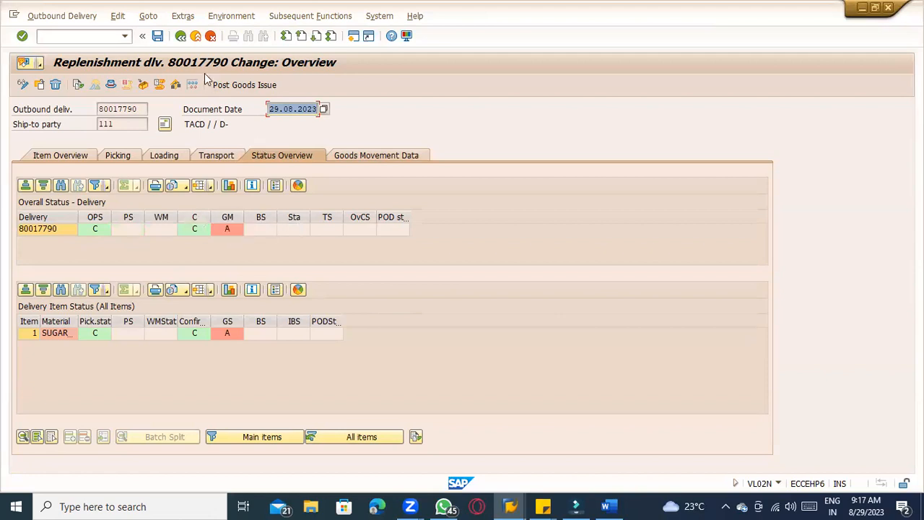
click(180, 36)
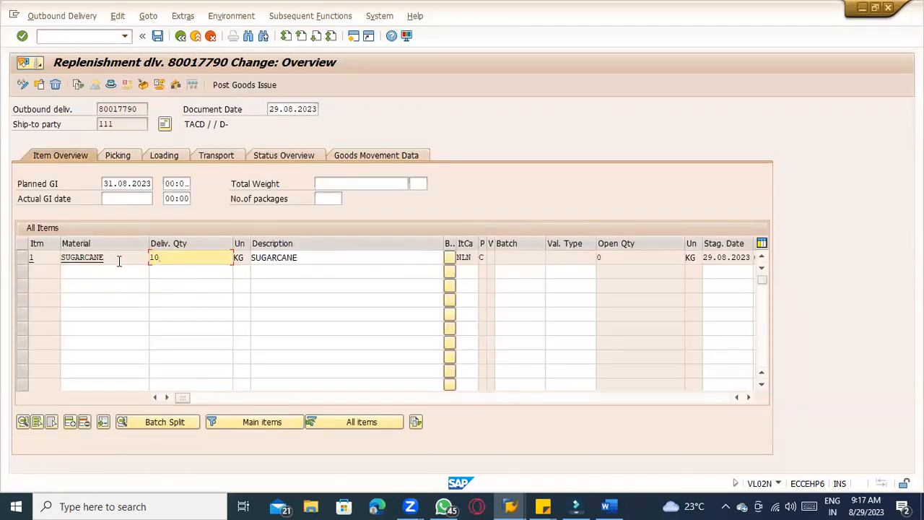
double_click(167, 266)
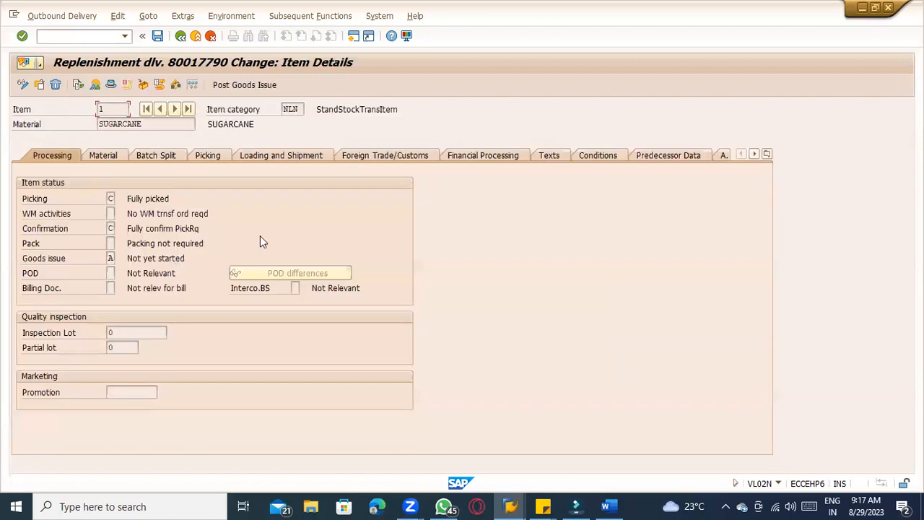
Run a pricing analysis on the sugarcane item's conditions and inspect the Material per Plant access
click(585, 156)
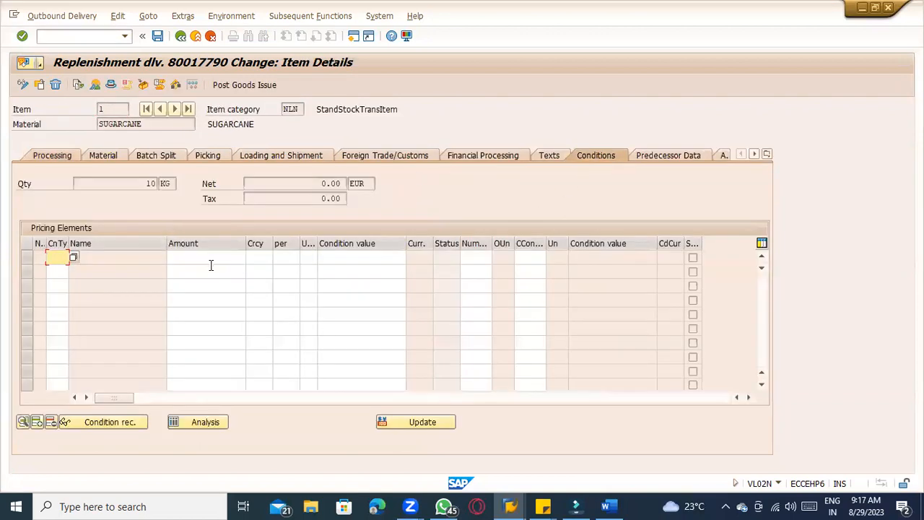
click(209, 422)
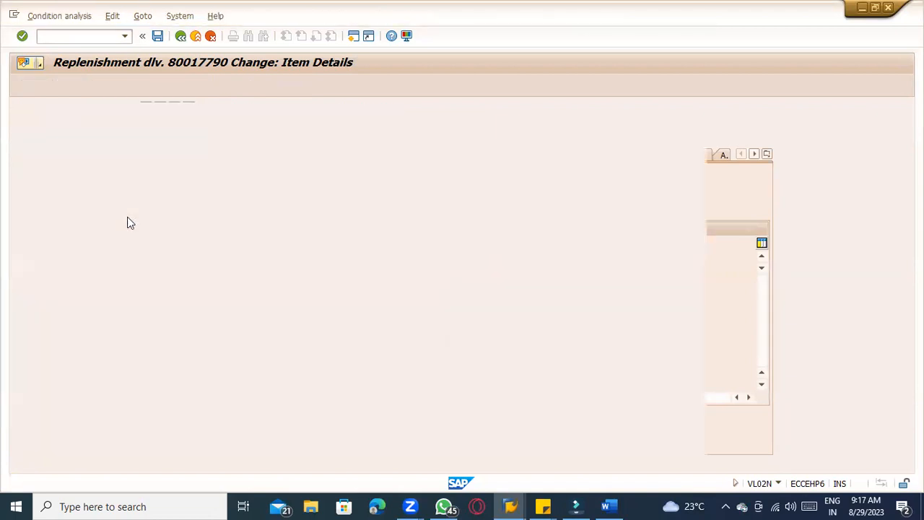
click(36, 136)
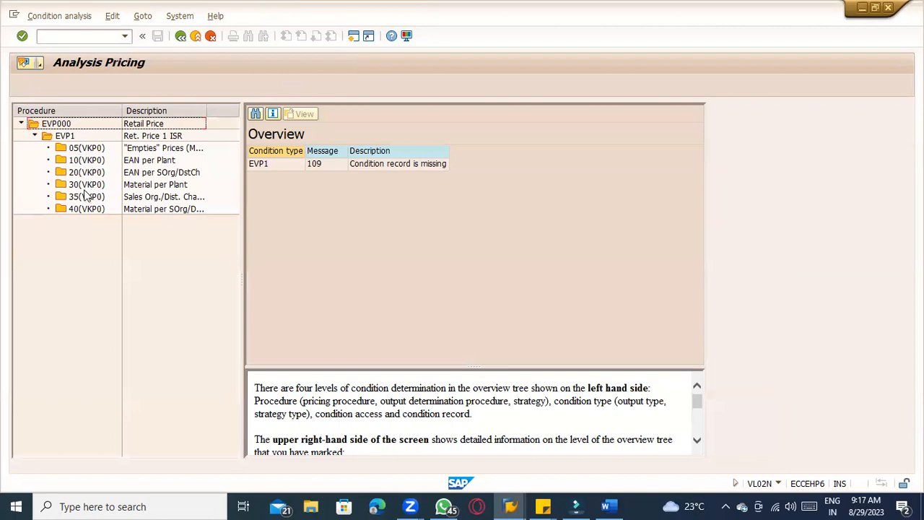
click(86, 185)
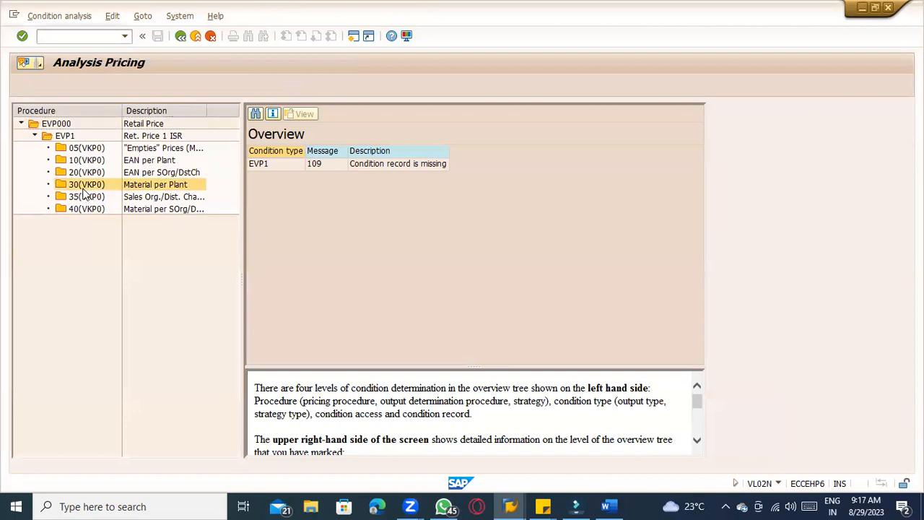
click(180, 36)
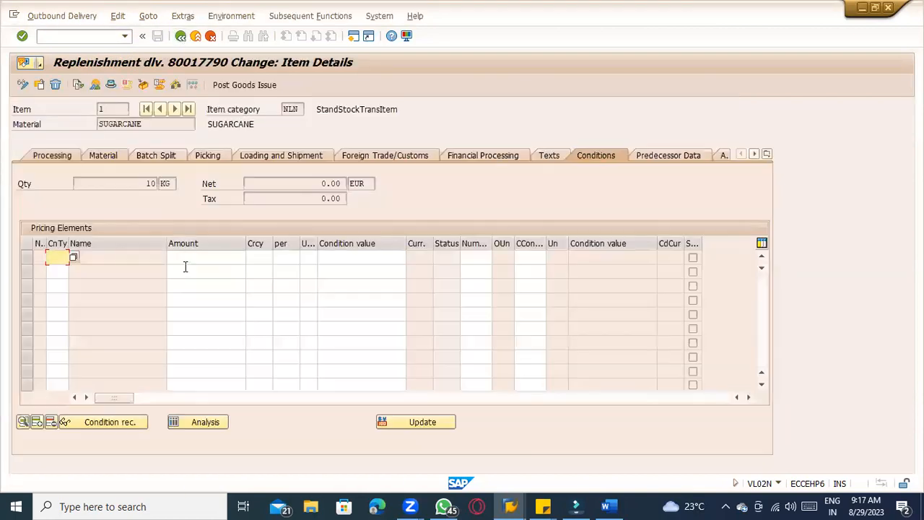
Add the EVP1 retail price condition to the item's pricing elements and select its row
key(space)
click(64, 271)
key(Return)
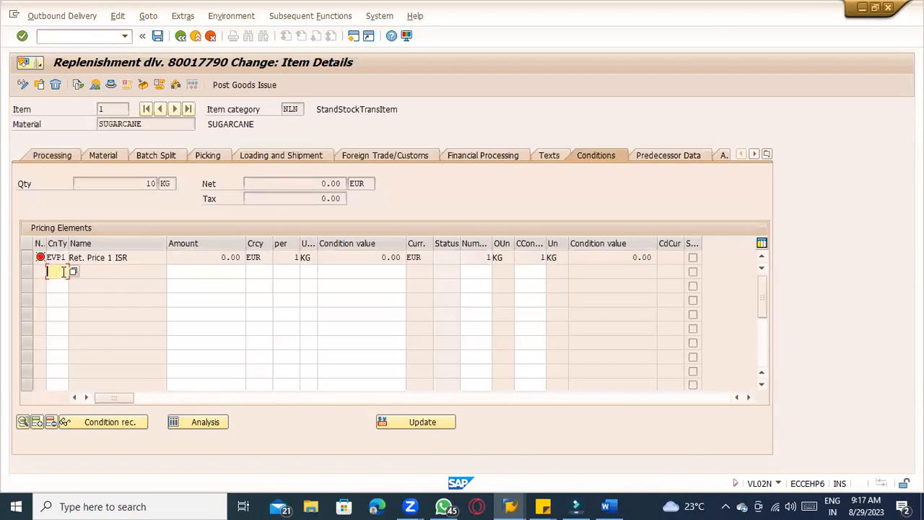
click(26, 260)
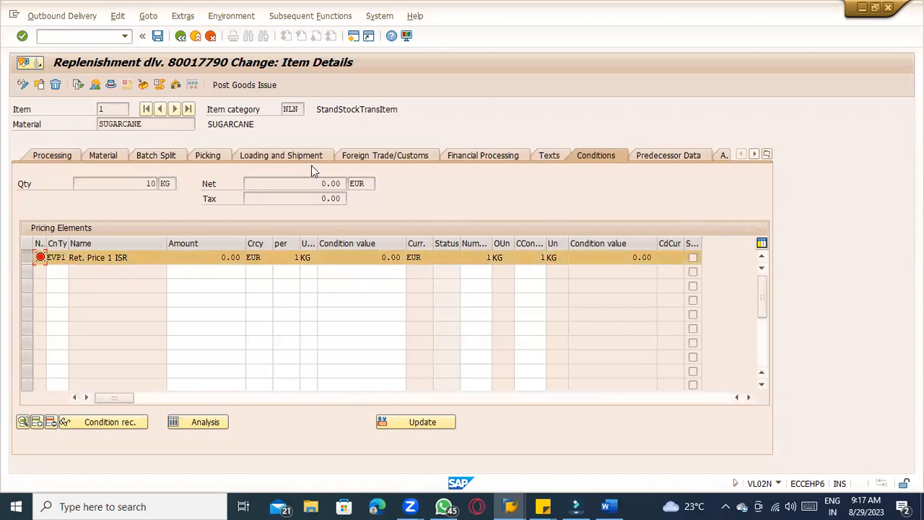
Review the delivery header's processing dates, actual goods issue date and overall status
click(111, 84)
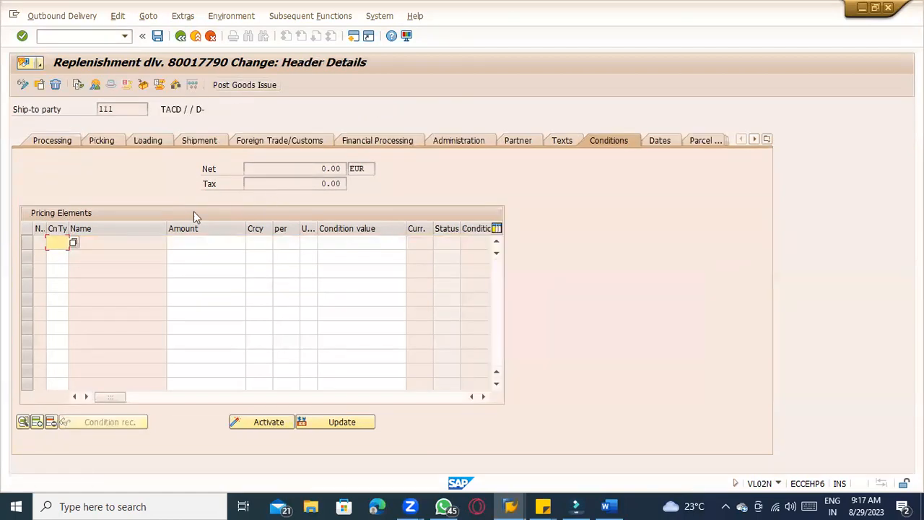
click(54, 140)
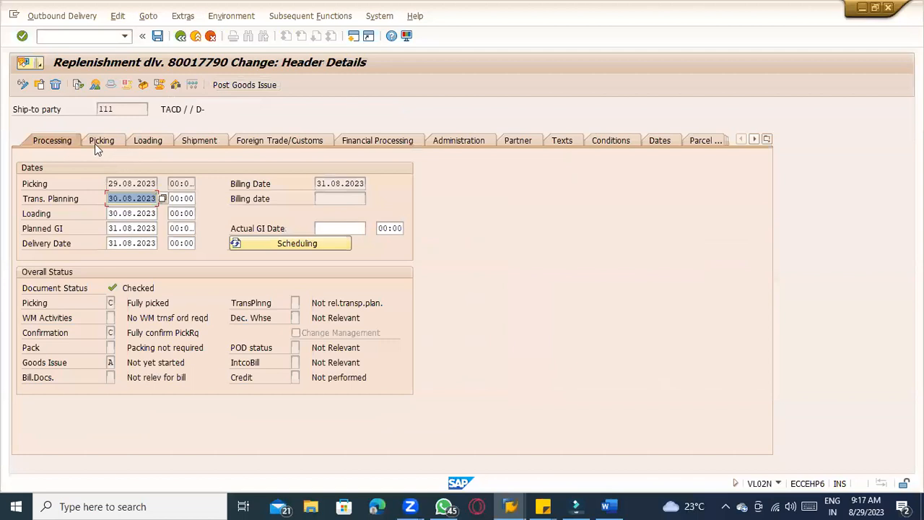
click(148, 184)
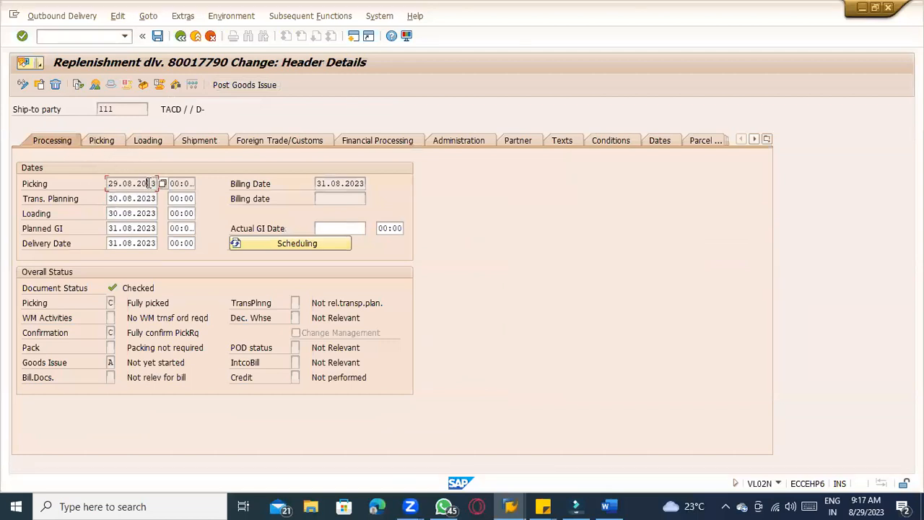
click(137, 200)
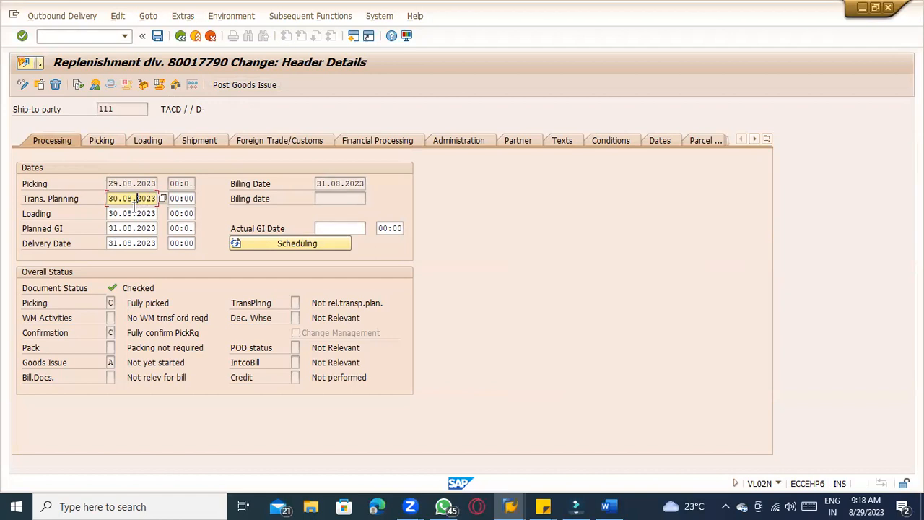
click(134, 214)
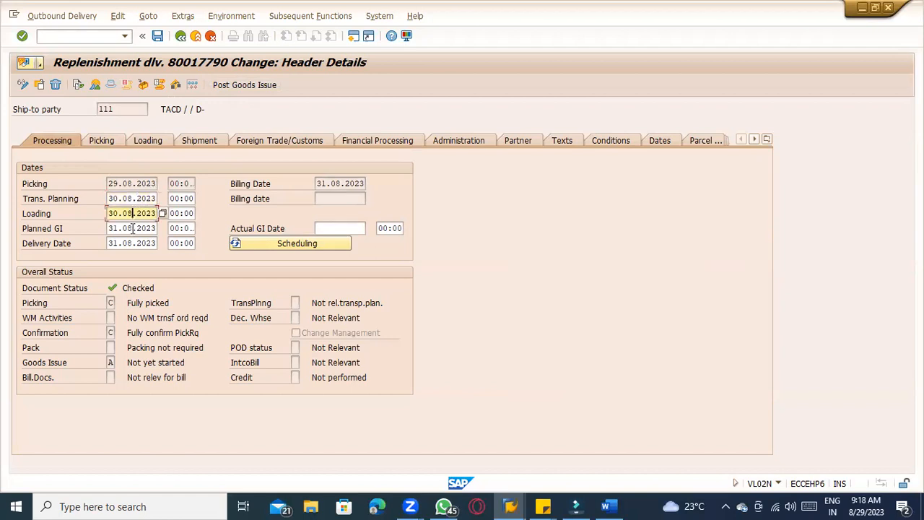
click(134, 228)
click(133, 245)
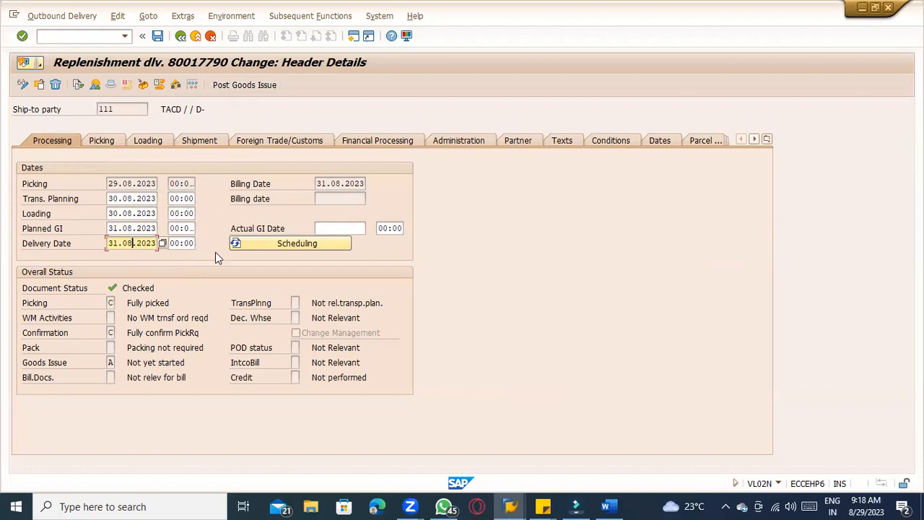
click(365, 227)
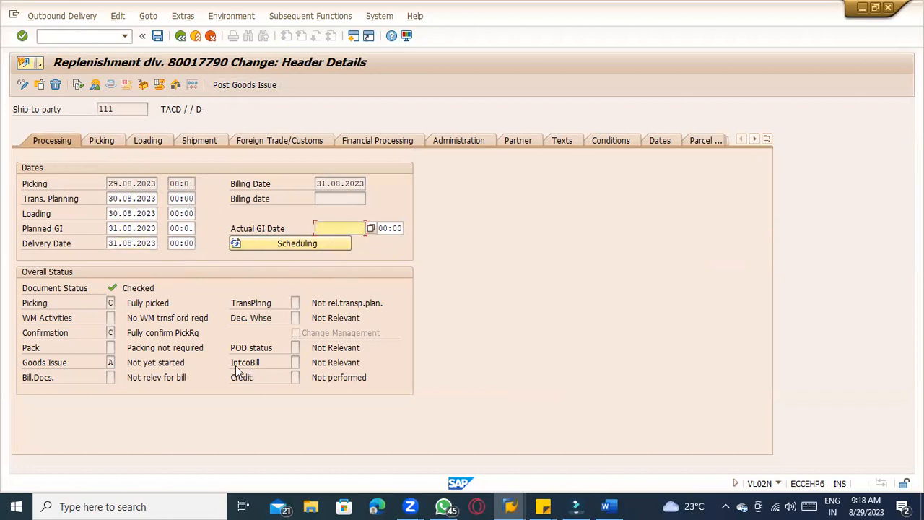
Check the header's picking and shipment data, then post goods issue for delivery 80017790
click(101, 142)
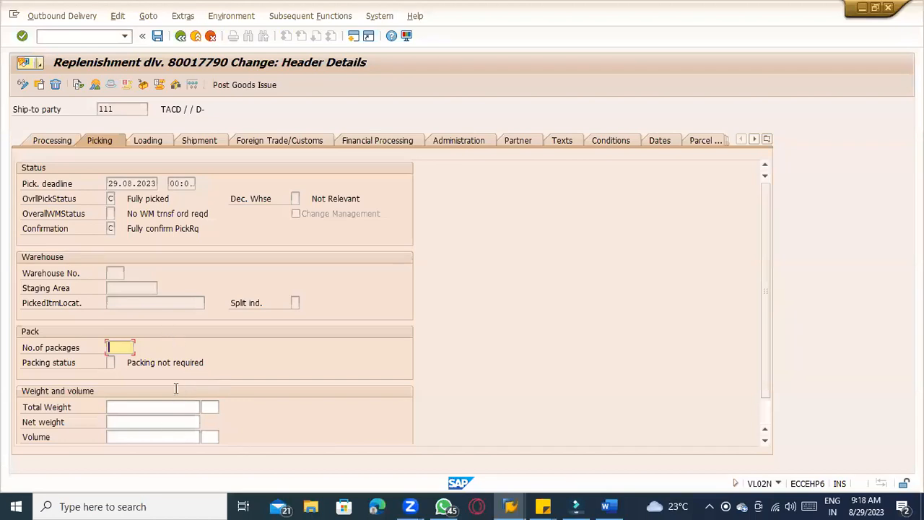
click(150, 183)
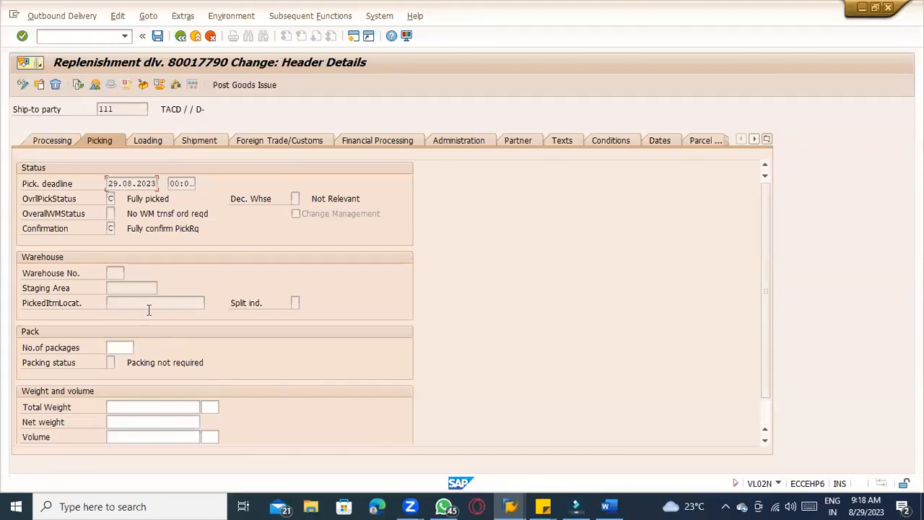
click(195, 143)
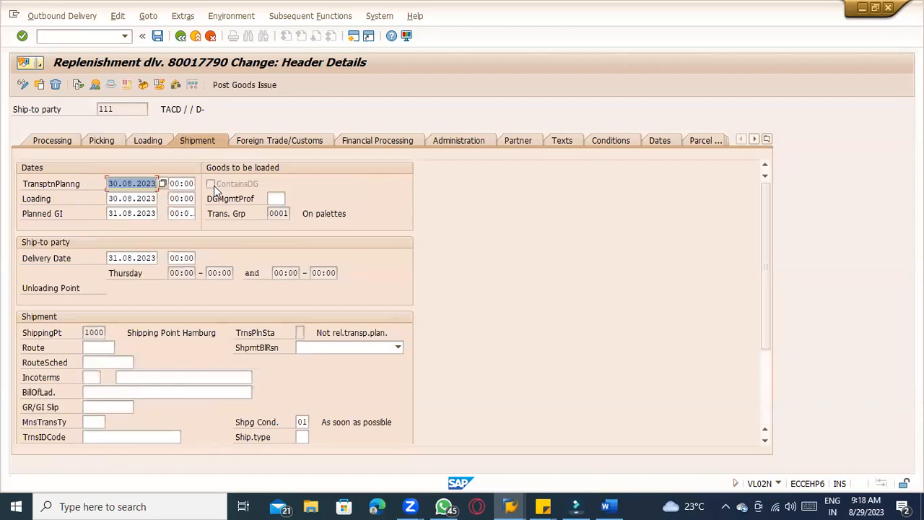
click(103, 349)
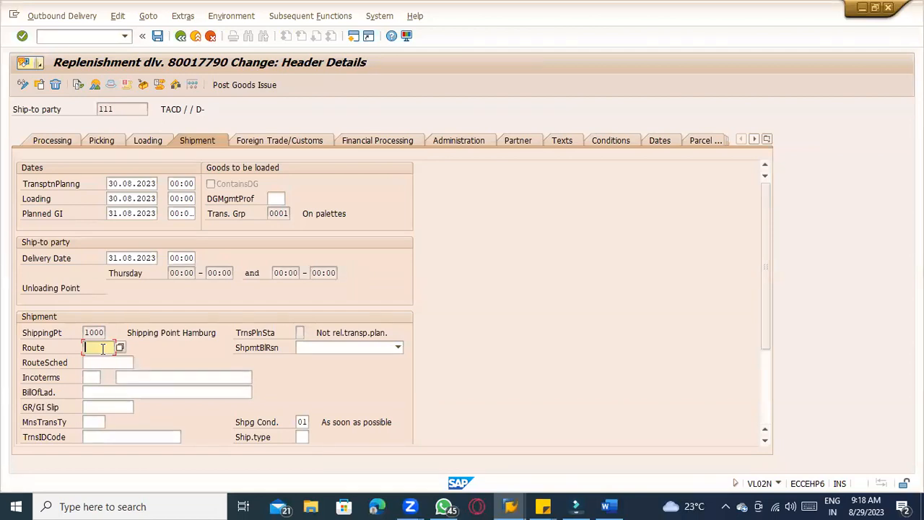
click(90, 424)
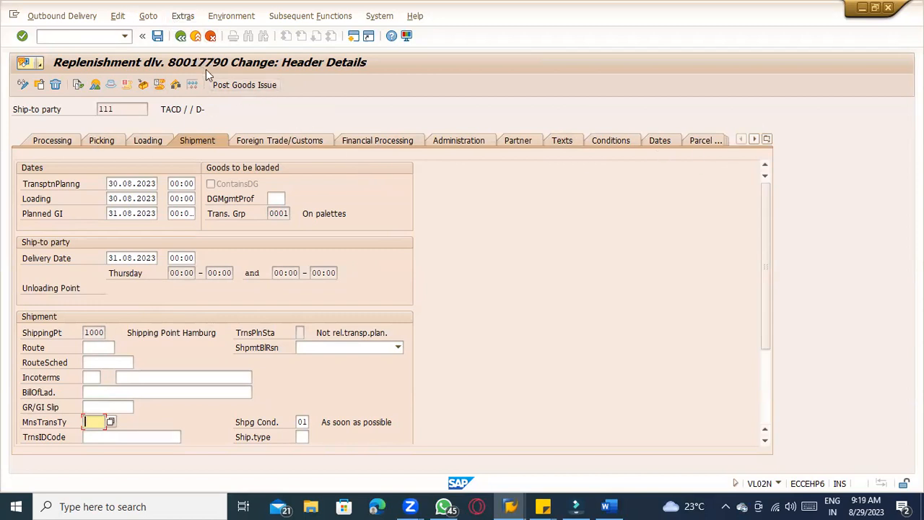
click(222, 85)
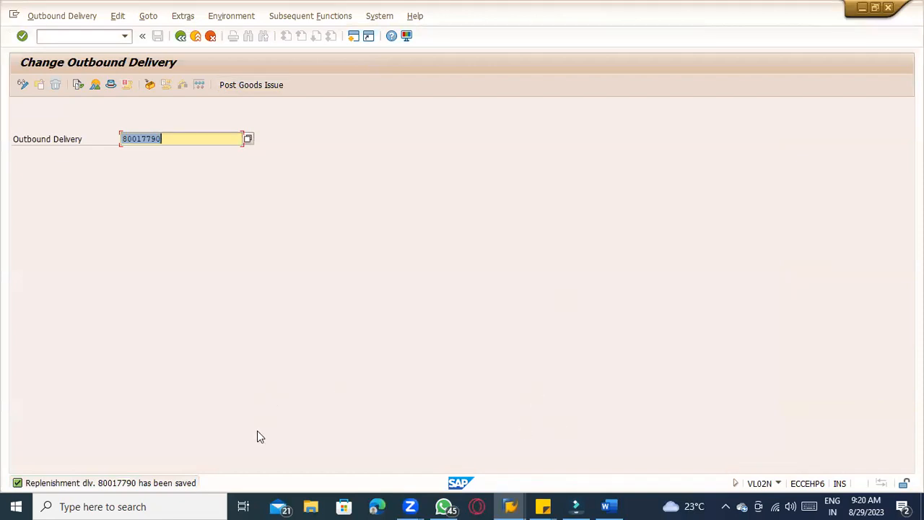
Switch to Word and extend the post goods issue note with '---- 641 Movement type – INTRA STO ( Two step procedure)'
key(alt+Tab)
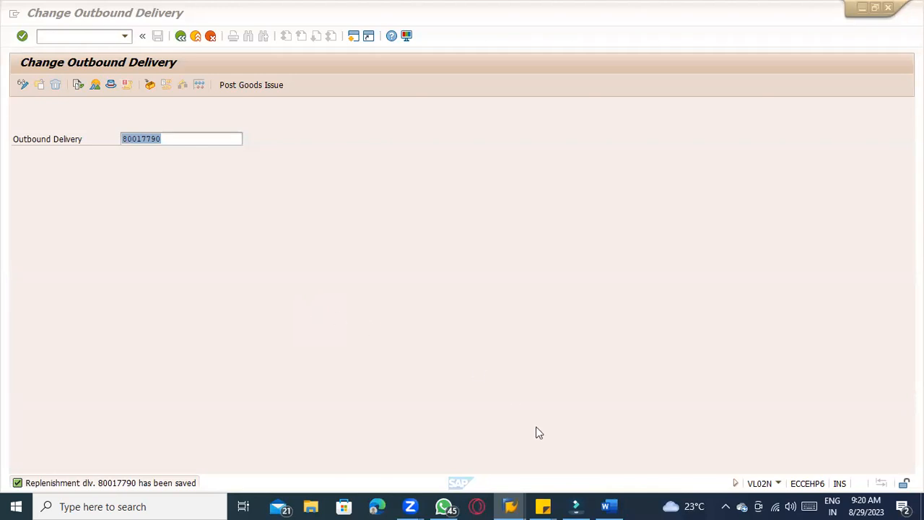
click(609, 505)
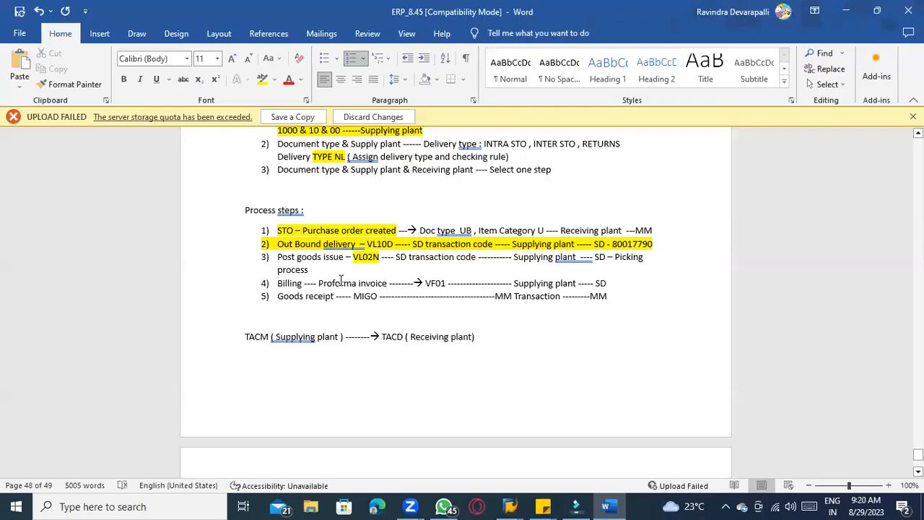
text(-)
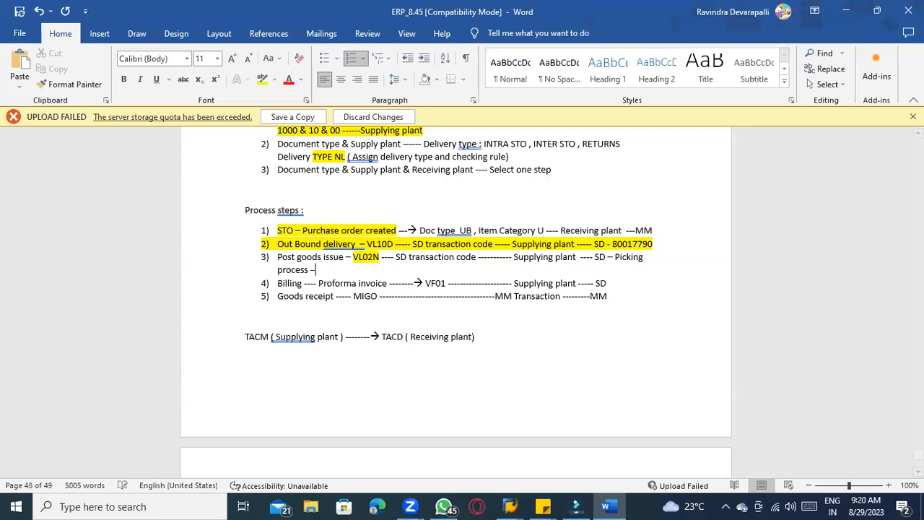
text(--- 641 Movement type - INTr)
key(BackSpace)
text(RA STO ()
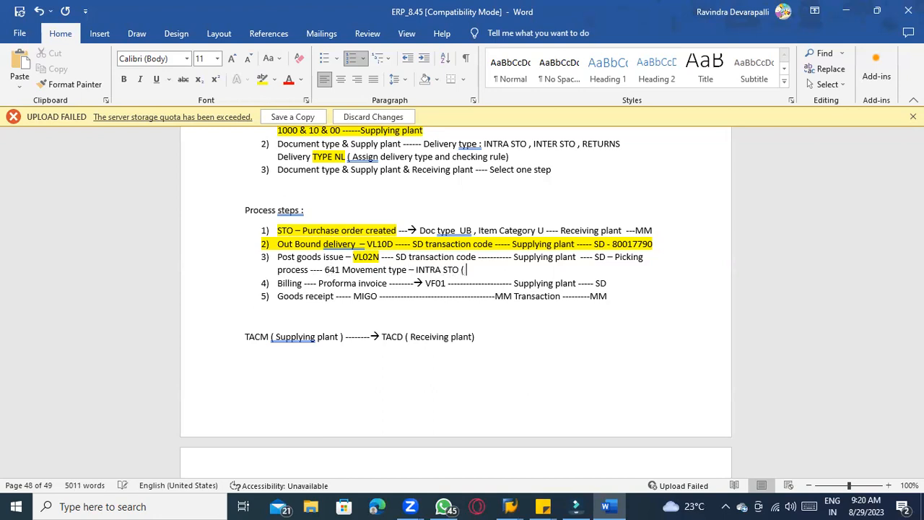
text( Two step procedure))
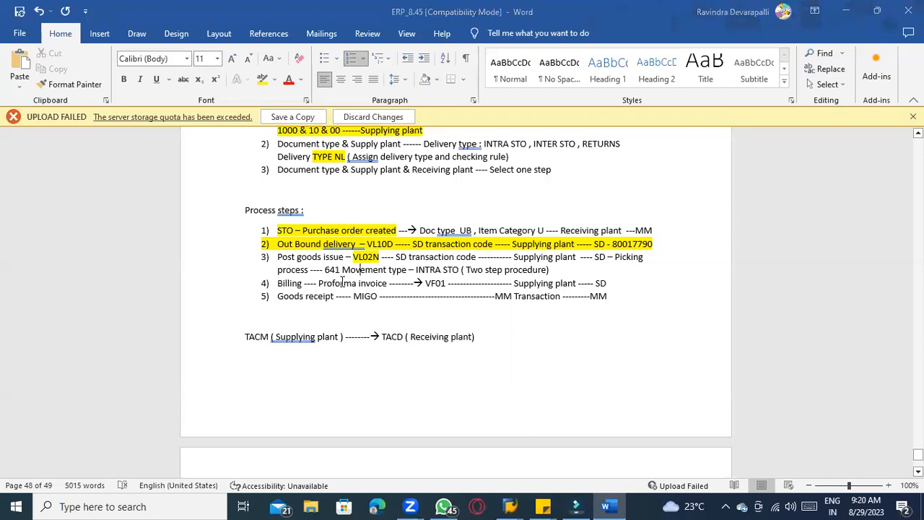
Return to SAP and open the delivery's document flow to examine the purchase order and its follow-on documents
key(alt+Tab)
key(alt+Tab)
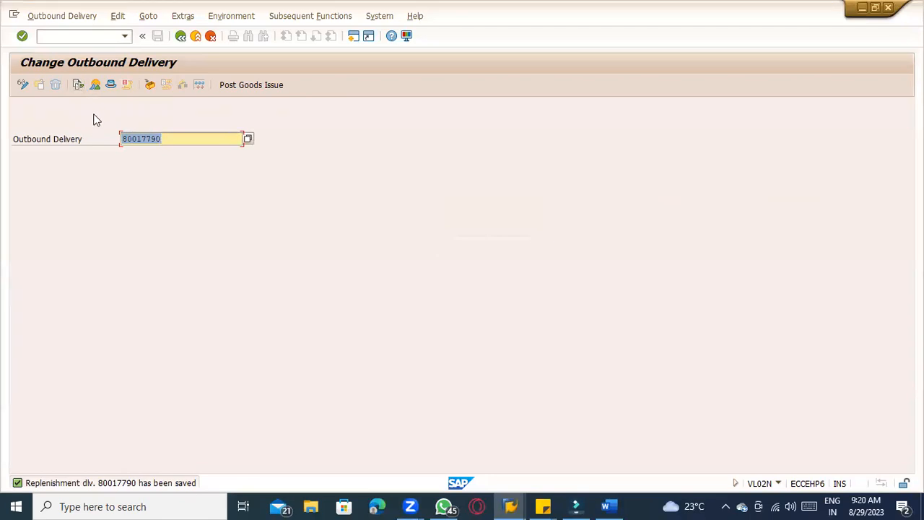
click(77, 88)
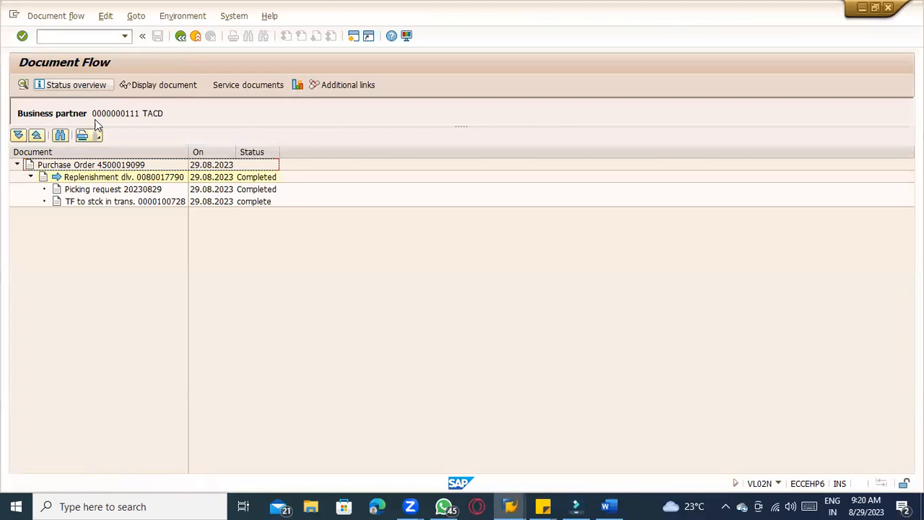
click(98, 166)
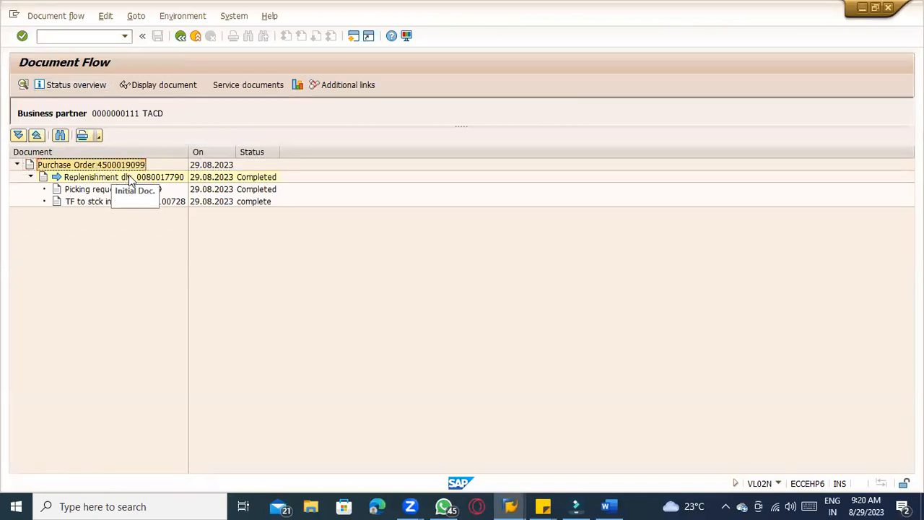
click(130, 178)
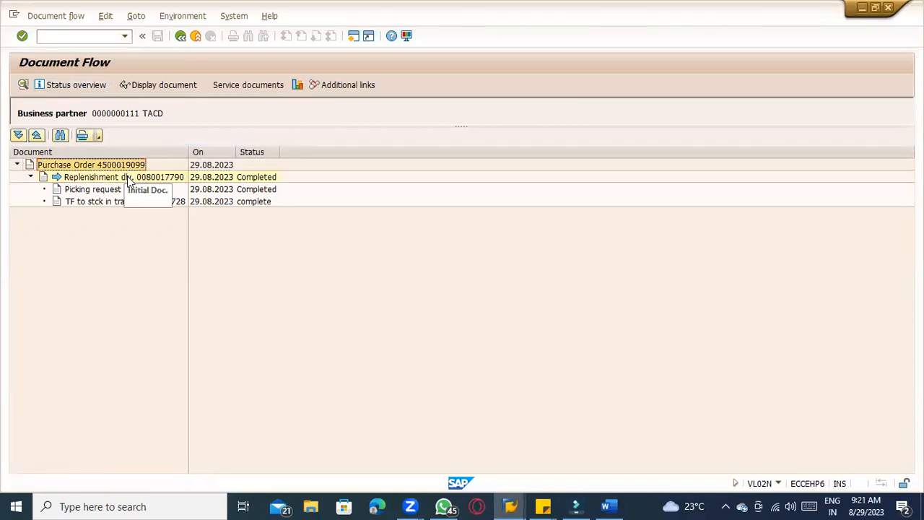
click(142, 191)
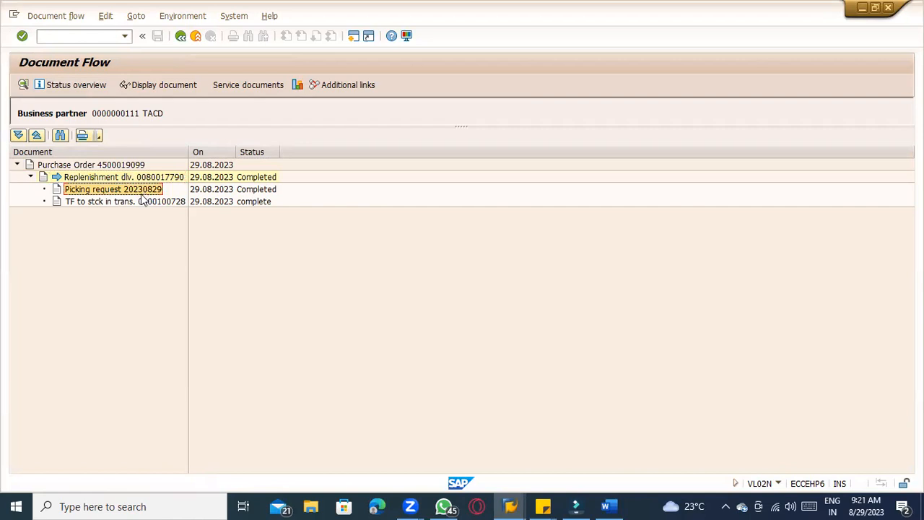
click(106, 203)
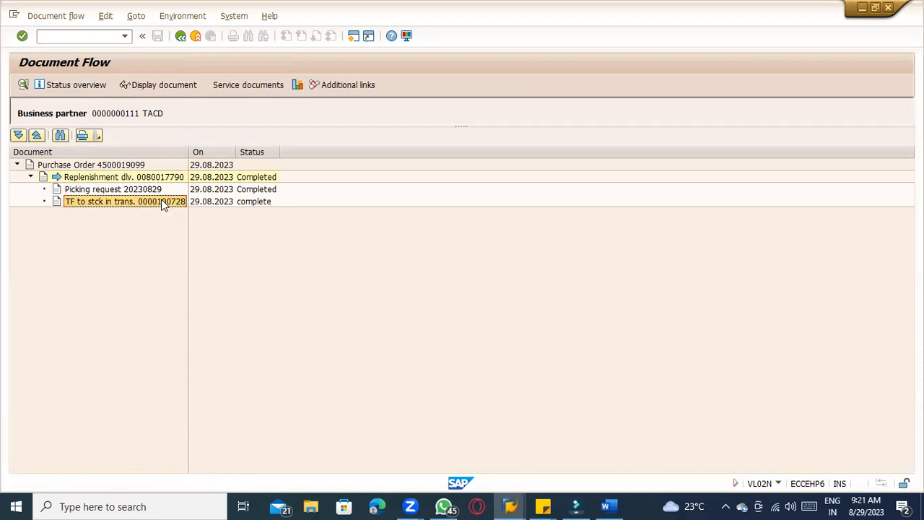
Display the transfer-to-stock-in-transit material document's movement types, then open its accounting document
click(174, 90)
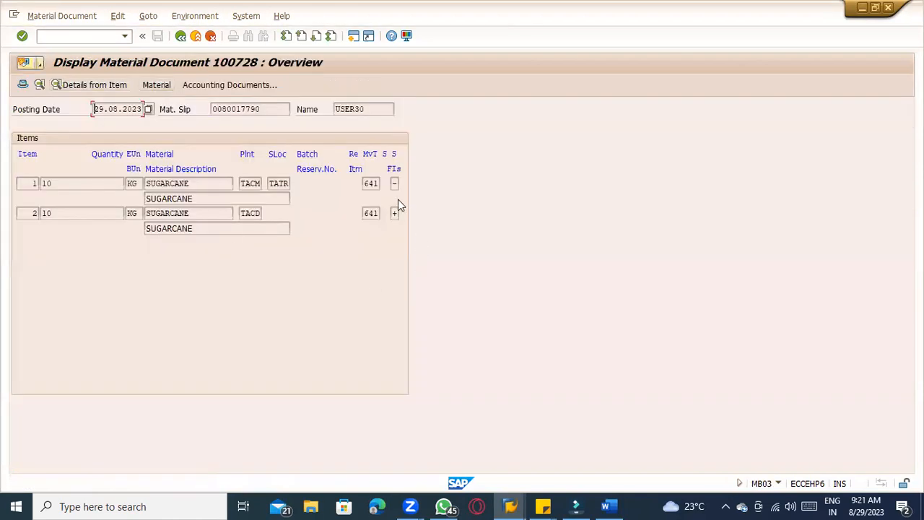
click(365, 182)
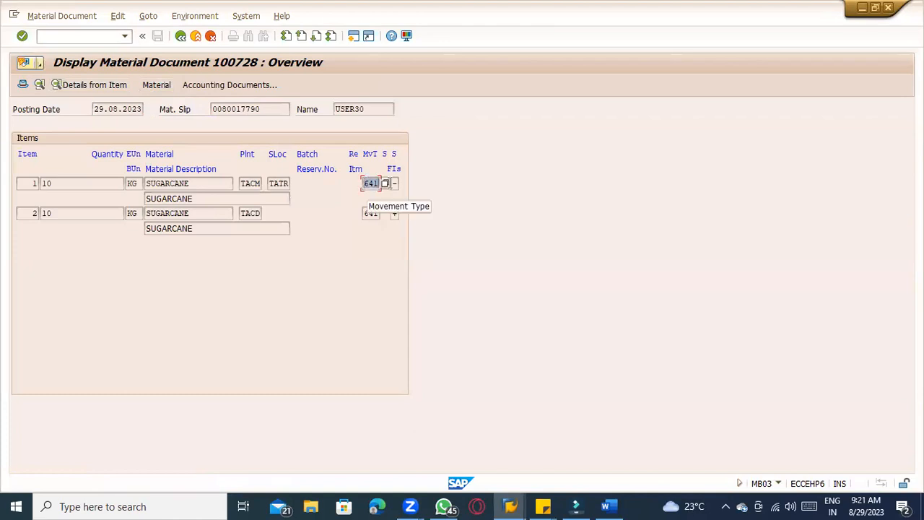
click(371, 214)
click(369, 185)
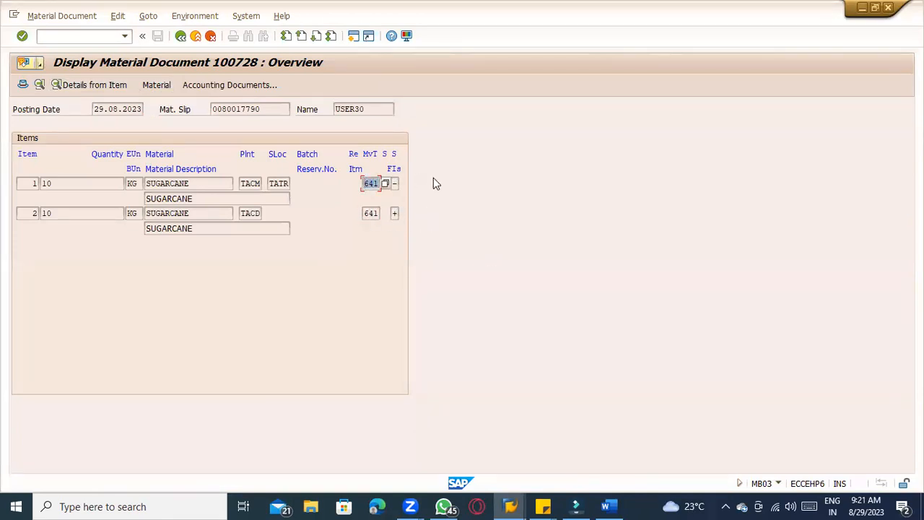
click(216, 85)
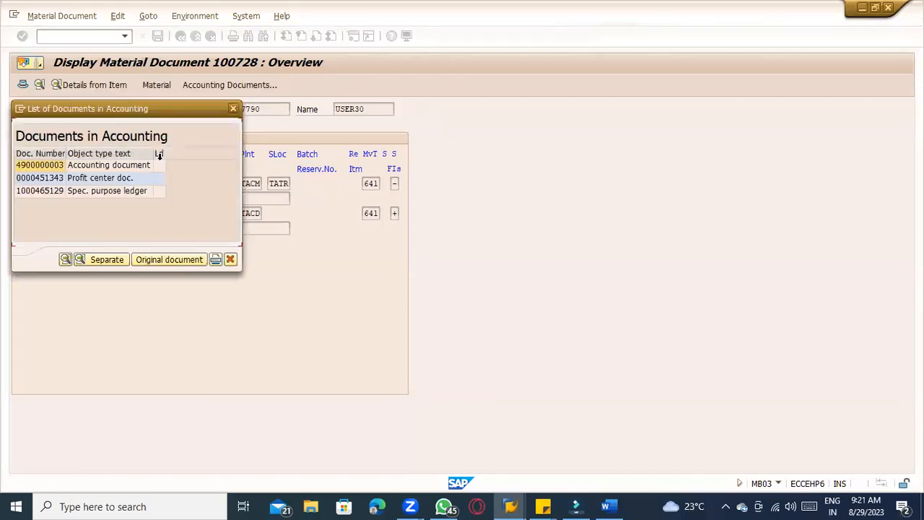
double_click(119, 166)
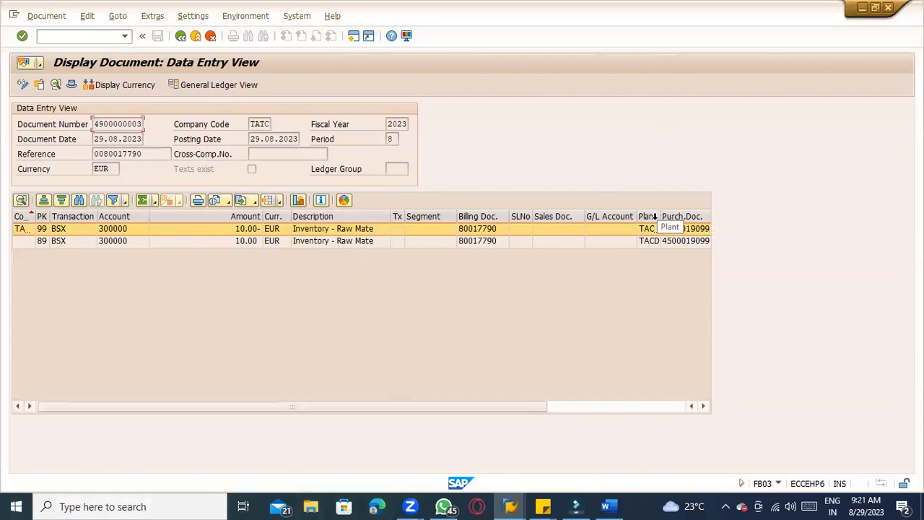
Widen the plant column in the accounting document's line items, then close it and leave the material document
drag(662, 216, 611, 216)
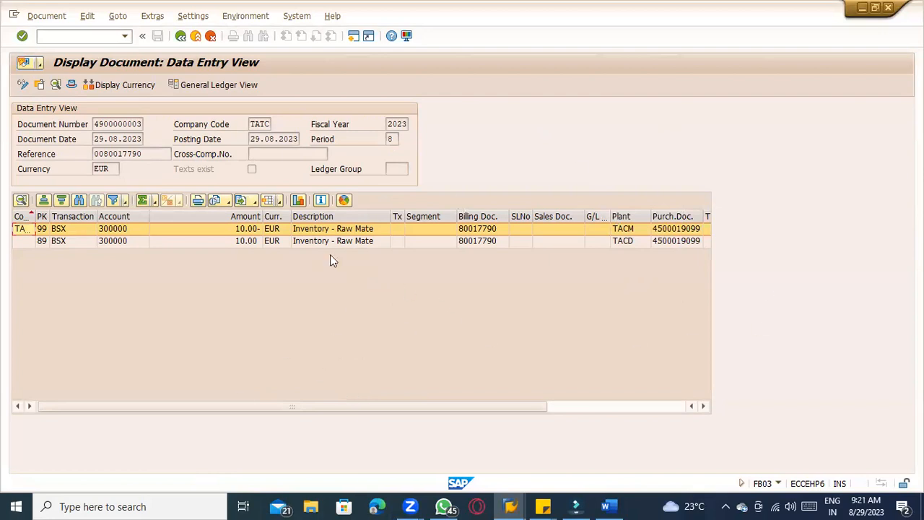
click(183, 36)
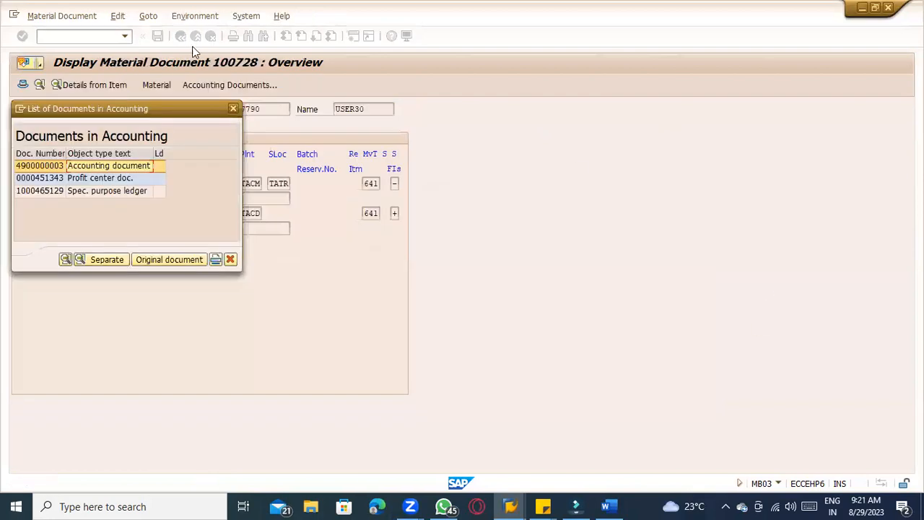
click(233, 110)
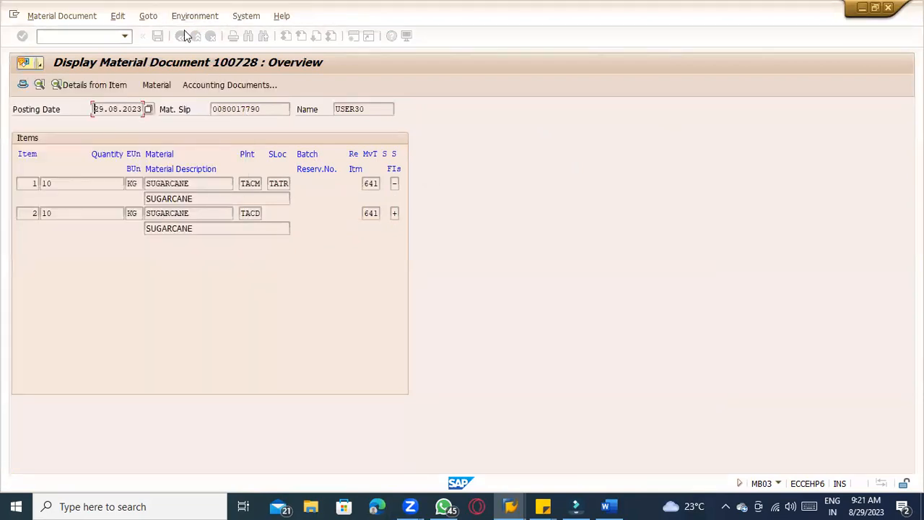
click(181, 36)
Switch to Word and review the billing step in the process notes
key(alt+Tab)
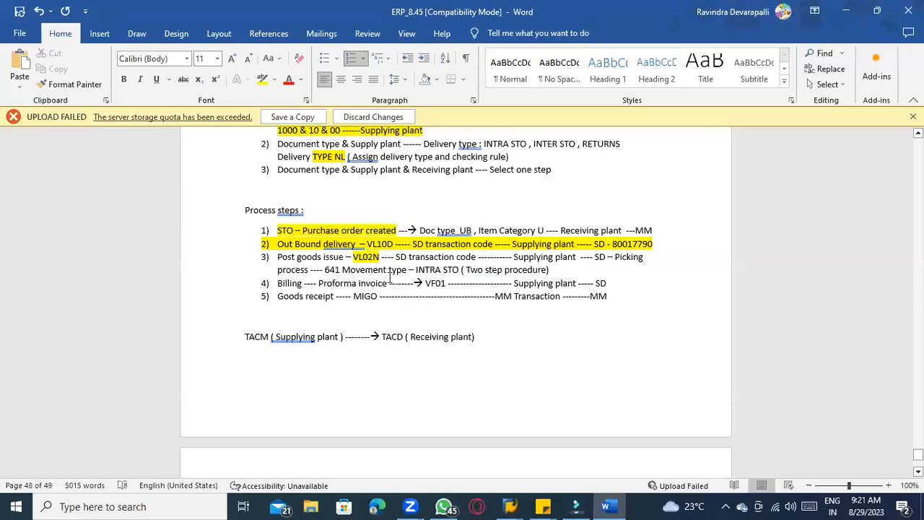
drag(283, 284, 601, 286)
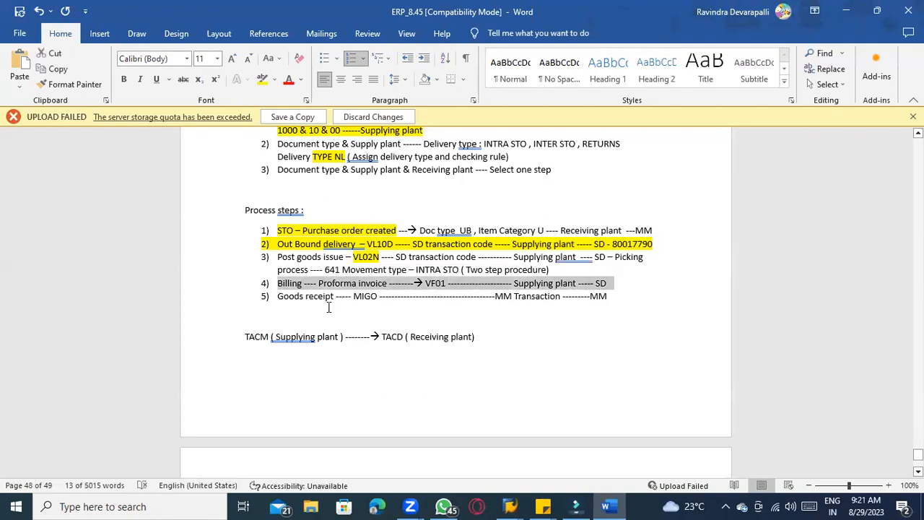
click(330, 304)
scroll(321, 308, up, 1)
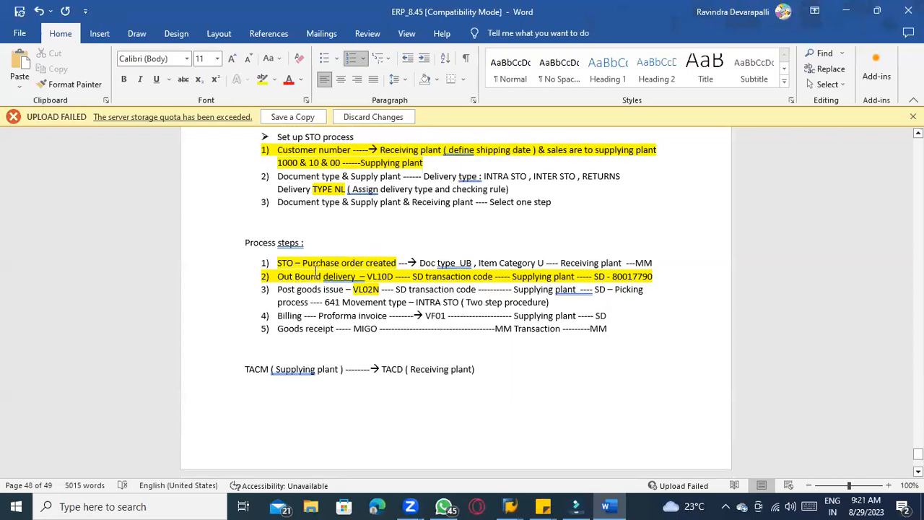
scroll(304, 289, down, 1)
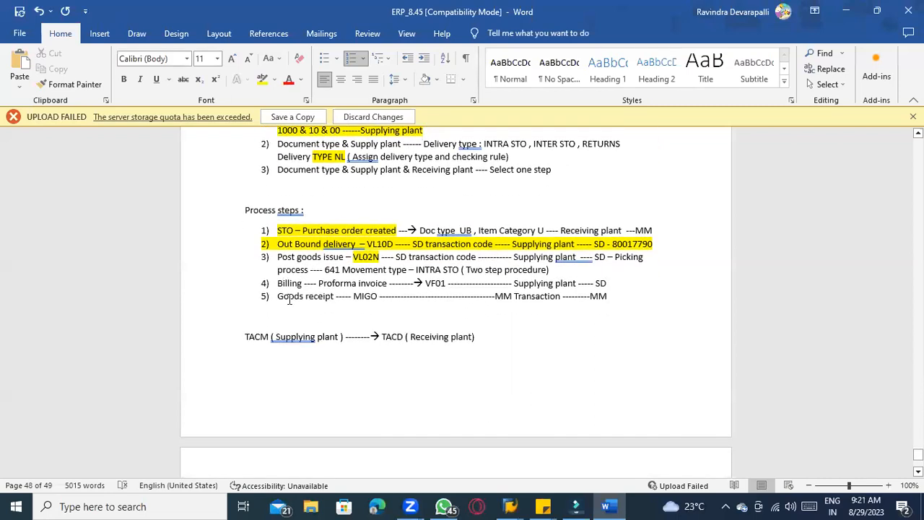
drag(278, 284, 609, 283)
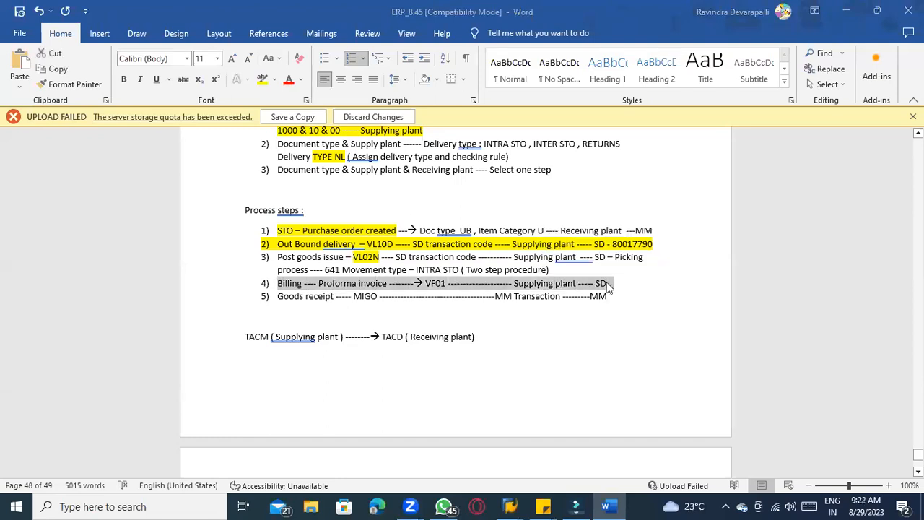
key(alt+Tab)
Start transaction VF01 and set the billing type to F8 Pro Forma Inv f Dlv
click(74, 35)
text(/)
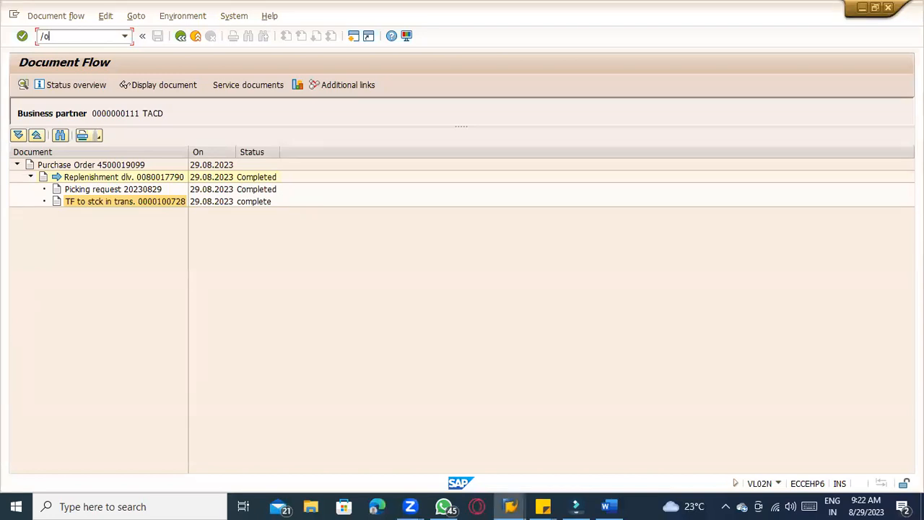
text(ovf01)
key(Return)
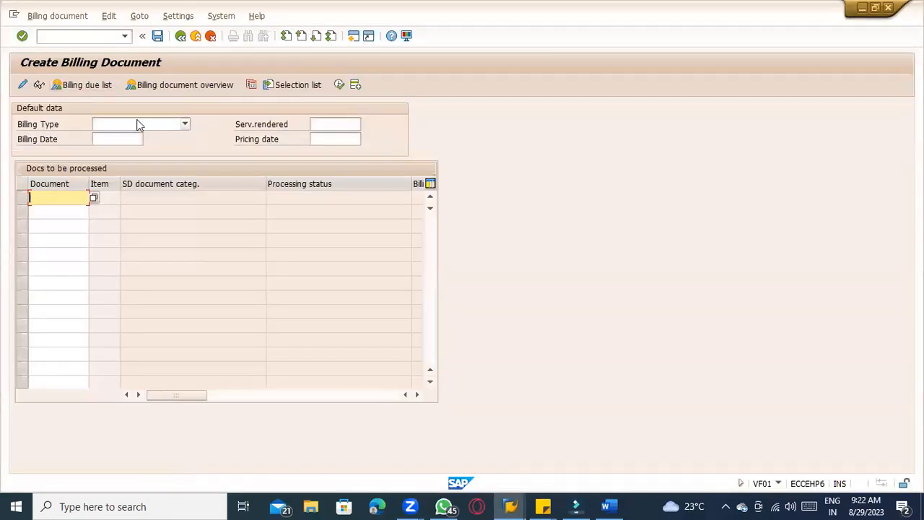
click(140, 125)
scroll(140, 231, down, 6)
scroll(139, 240, down, 5)
scroll(108, 210, up, 2)
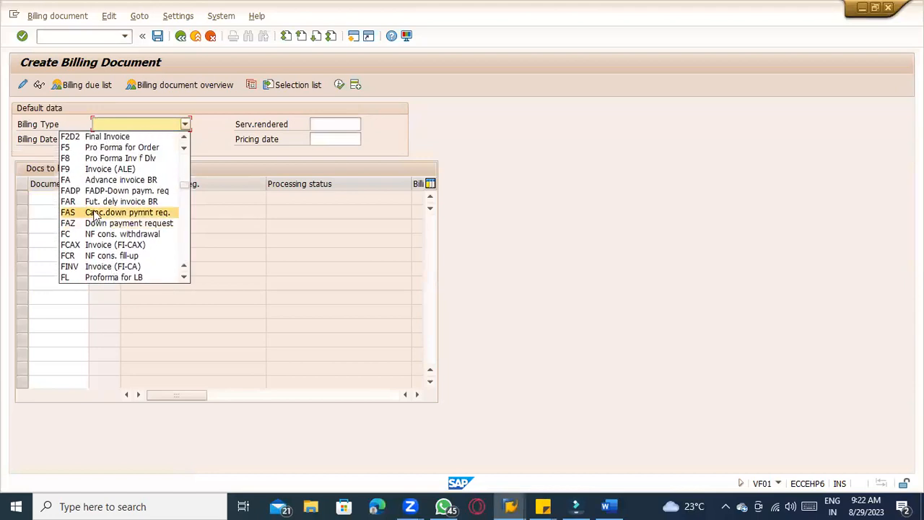
click(123, 159)
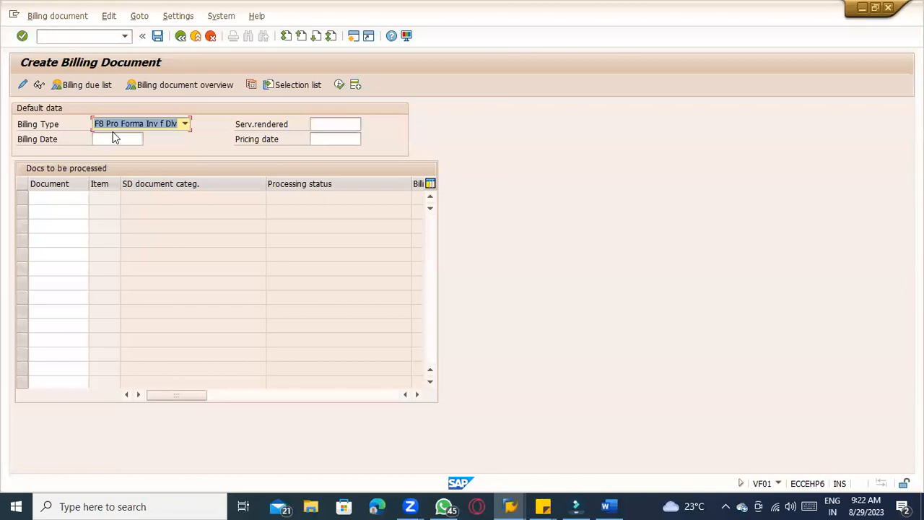
Copy outbound delivery 80017790 from the delivery screen into the billing document list and process it
key(alt+Tab)
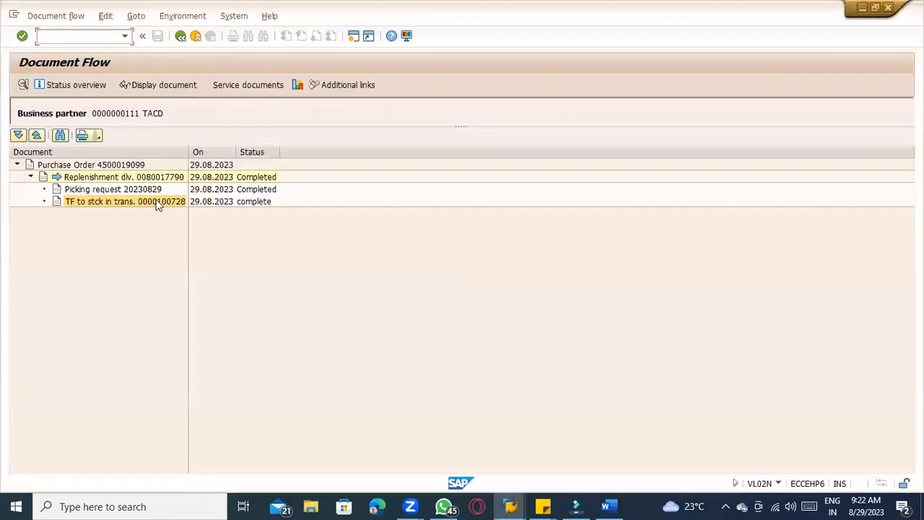
key(alt+Tab)
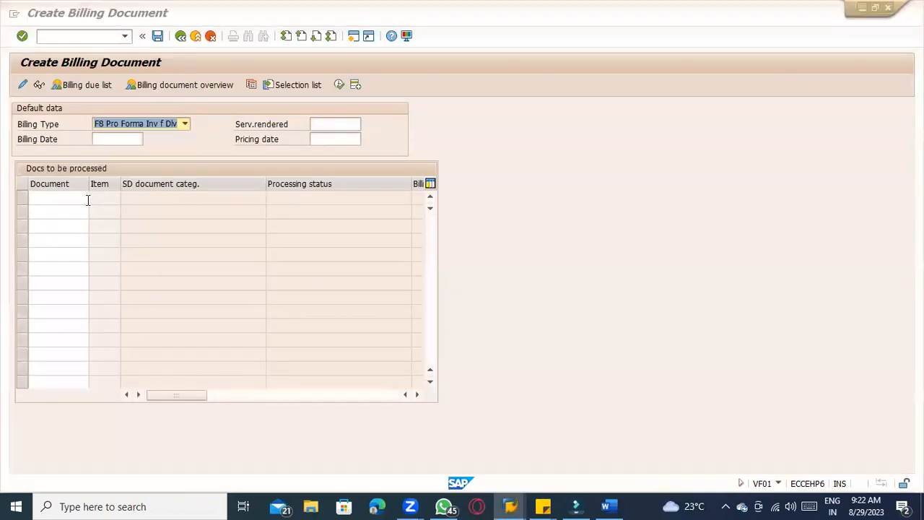
key(alt+Tab)
click(181, 35)
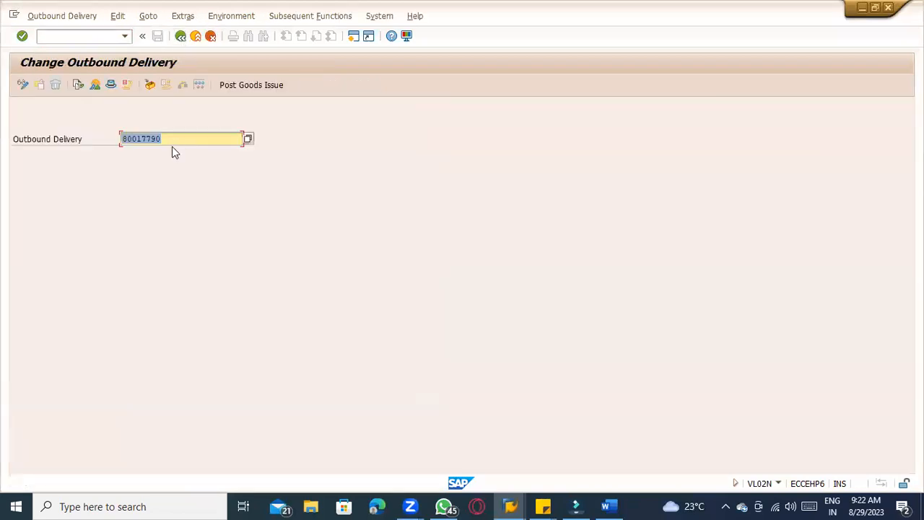
click(181, 138)
drag(181, 138, 101, 139)
key(ctrl+c)
key(alt+Tab)
click(60, 196)
key(ctrl+v)
key(Return)
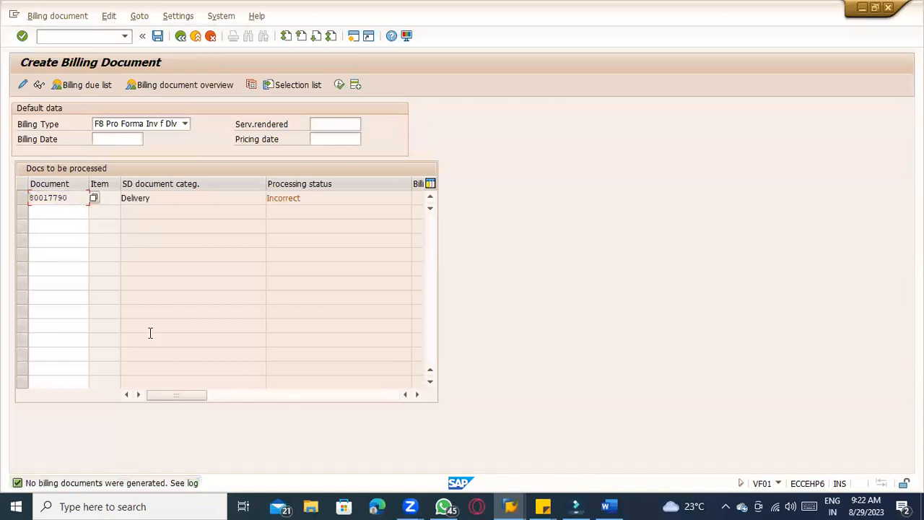
Open the billing log for the delivery and expand its technical data details, then return
click(22, 198)
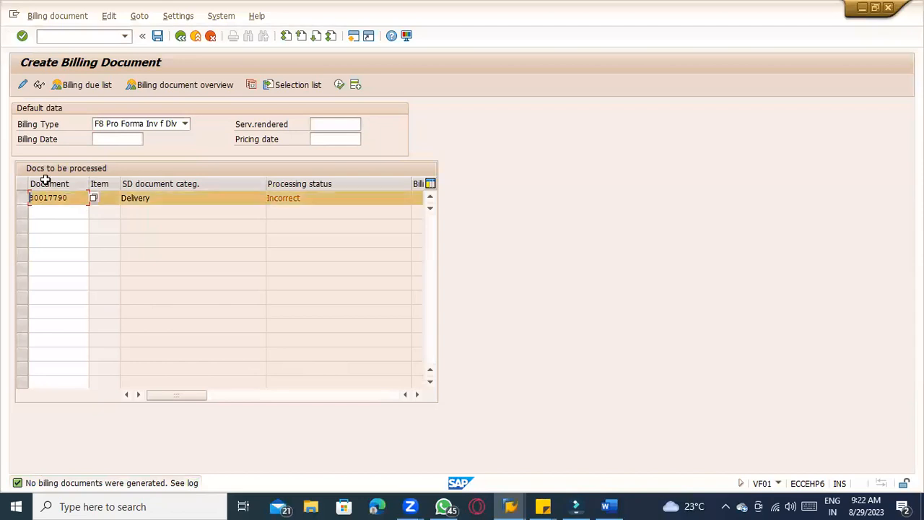
click(108, 16)
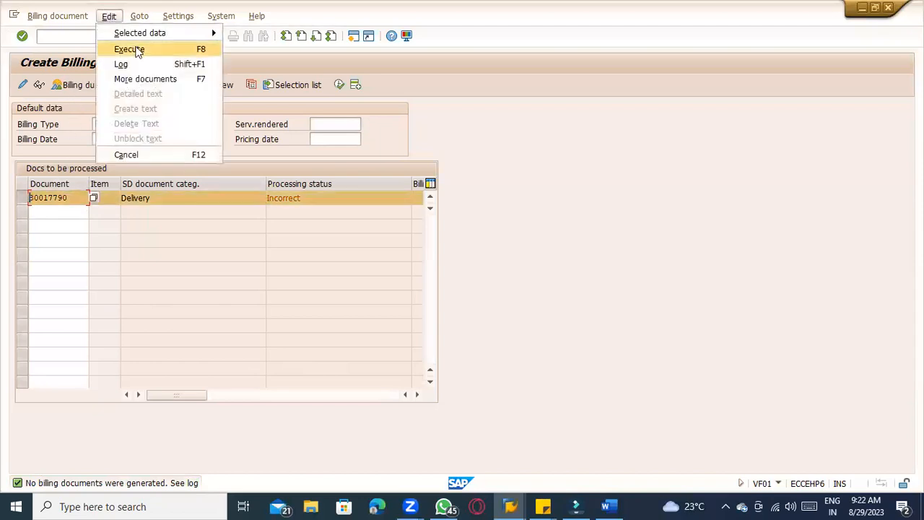
click(145, 63)
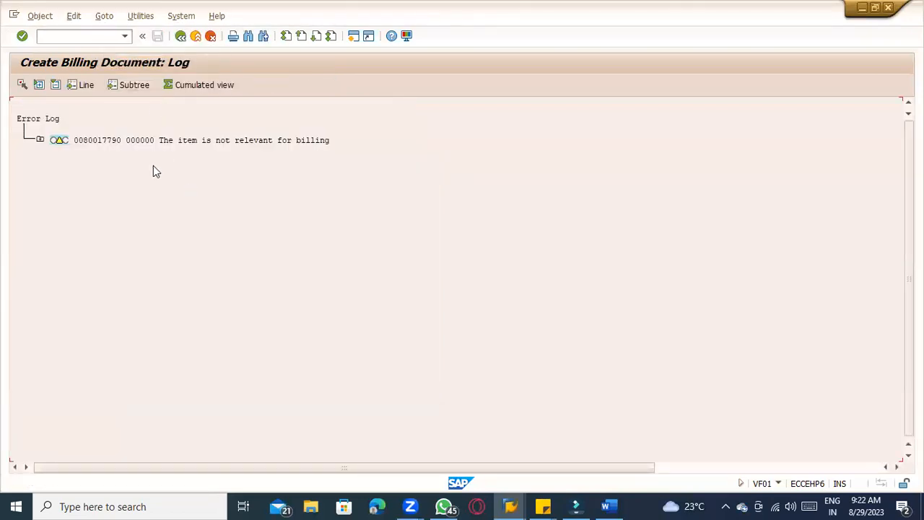
click(43, 143)
click(61, 163)
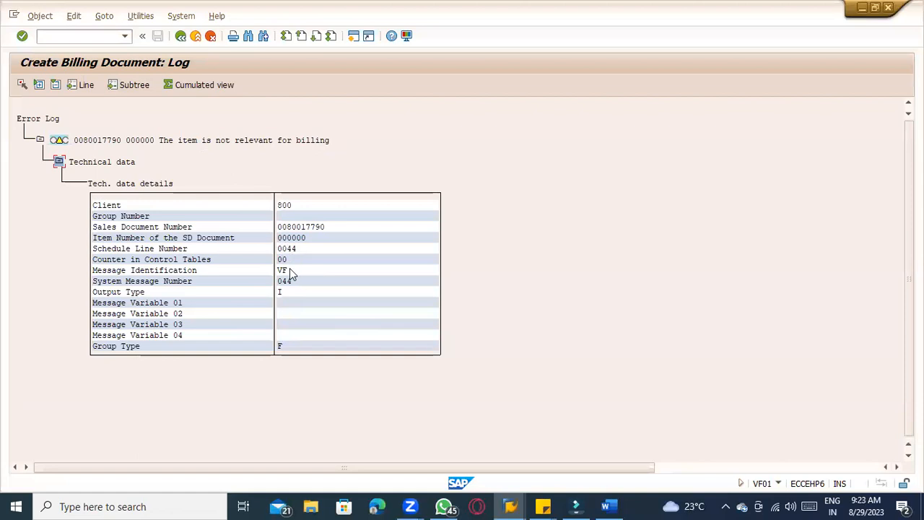
click(196, 36)
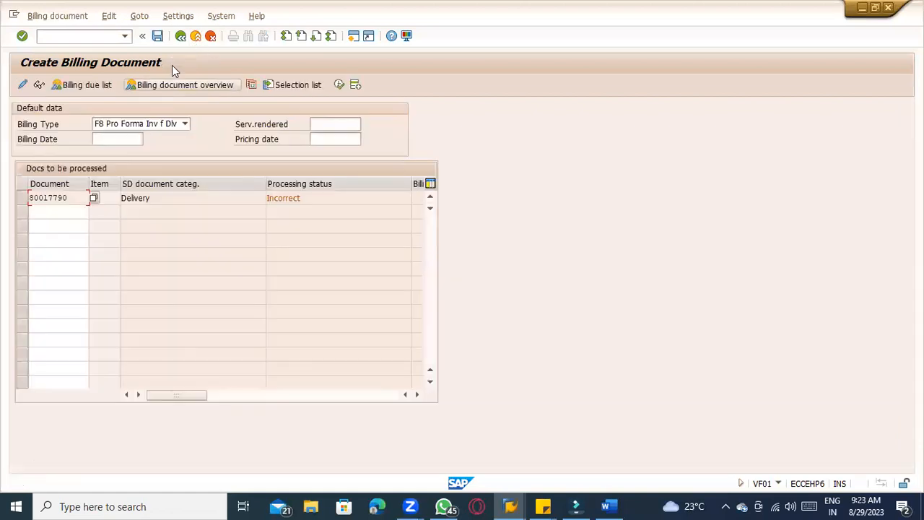
click(144, 128)
click(134, 135)
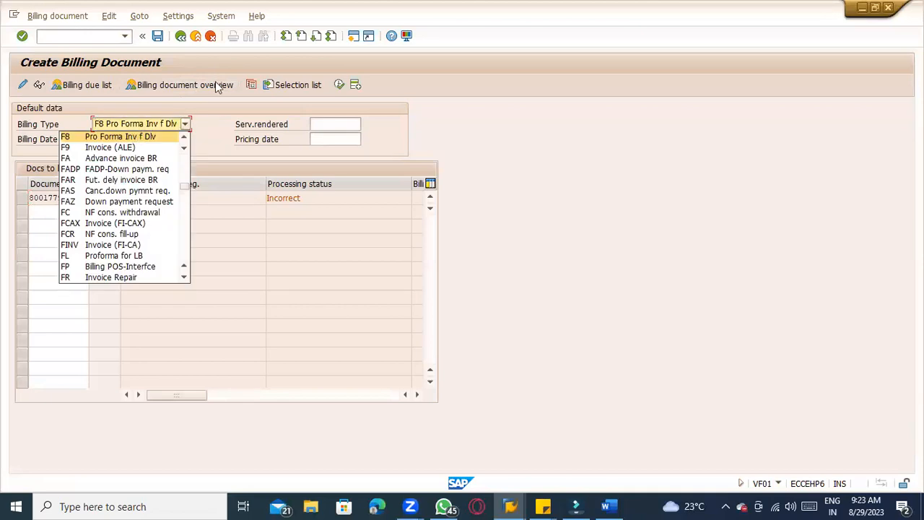
key(F3)
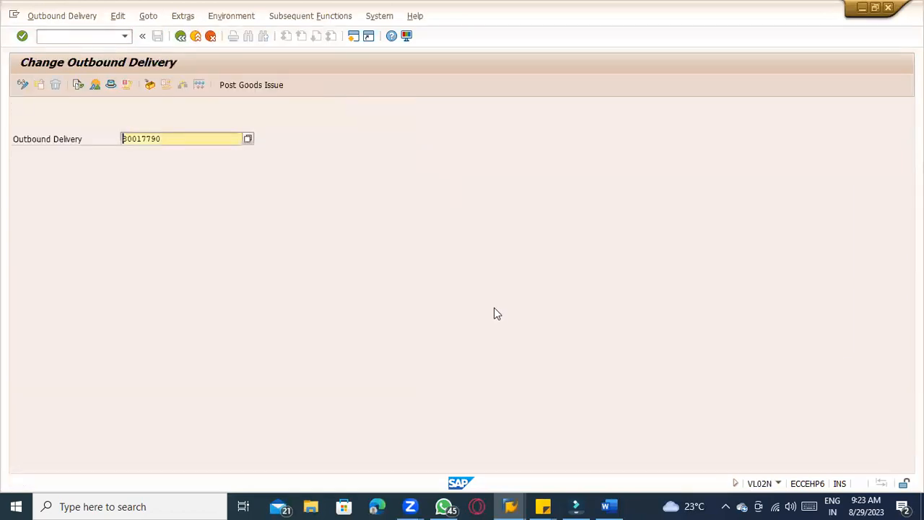
key(alt+Tab)
key(alt+Tab)
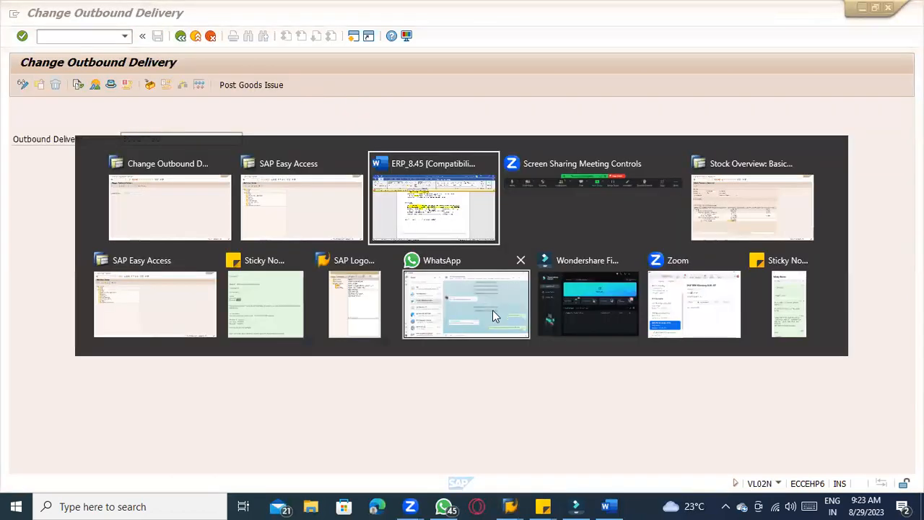
Highlight the post goods issue step line in the Word notes
drag(303, 300, 614, 297)
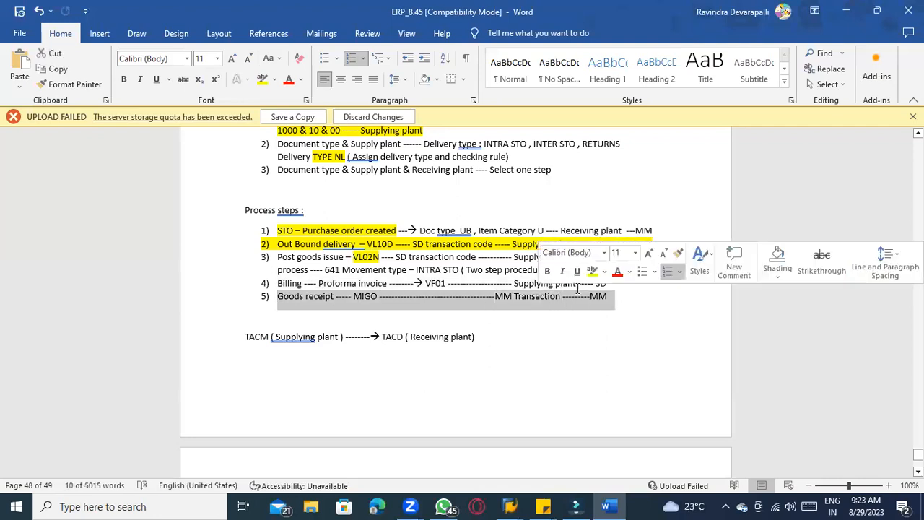
click(443, 270)
drag(552, 270, 278, 255)
click(262, 80)
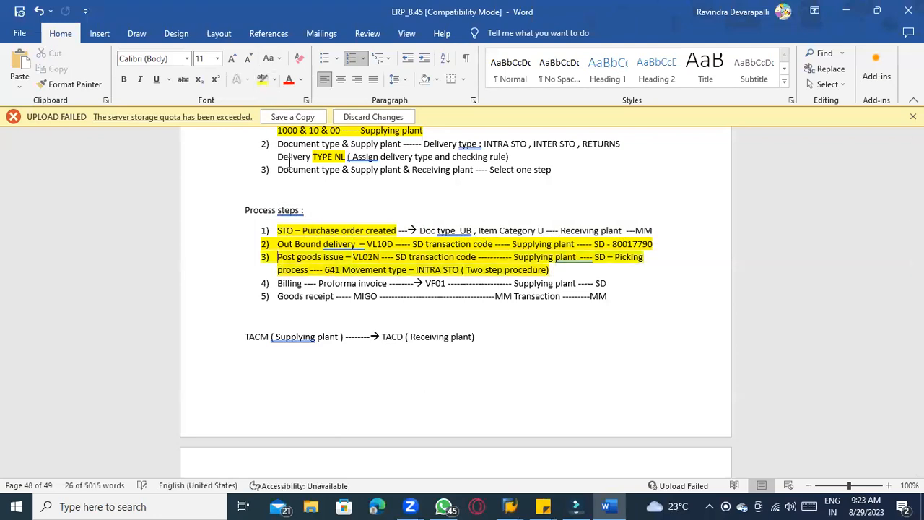
Return to the SUGARCANE stock overview, refresh it and inspect the TACM and TACD stock figures
key(alt+Tab)
key(alt+Tab)
key(alt+Tab)
key(alt+Tab)
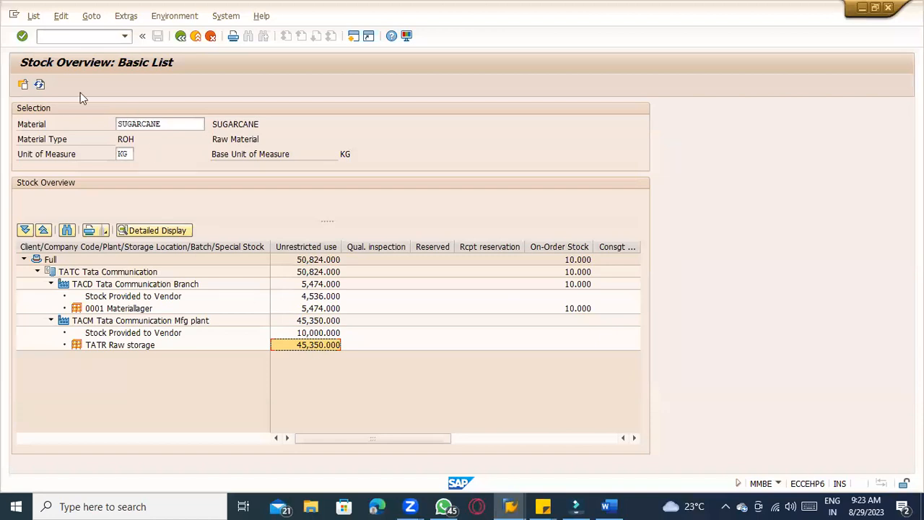
click(40, 84)
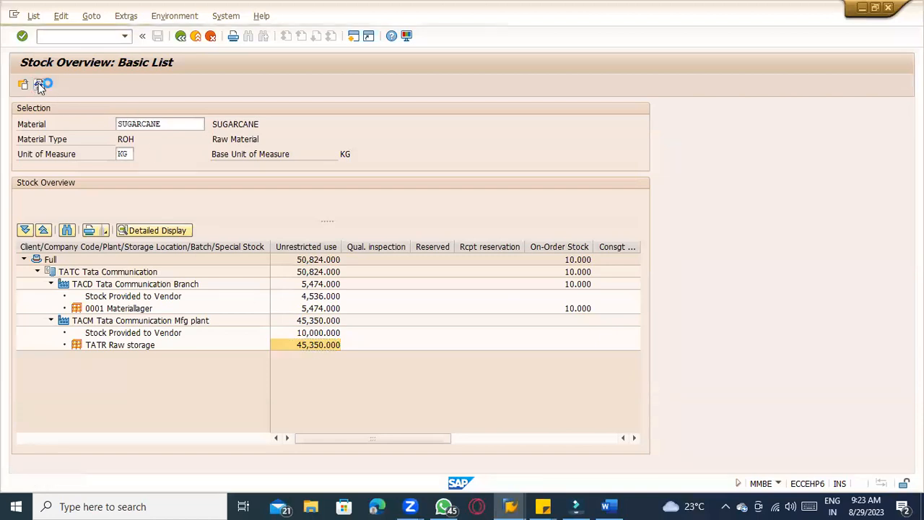
click(311, 346)
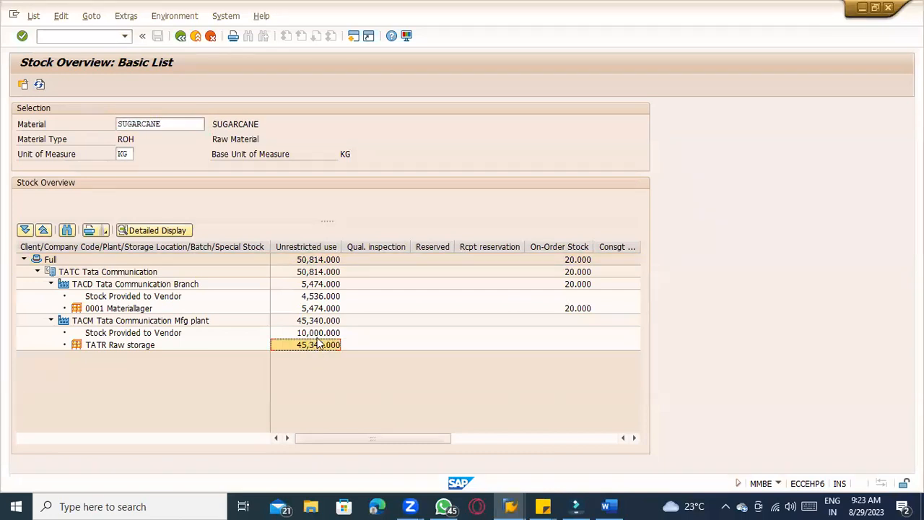
click(321, 336)
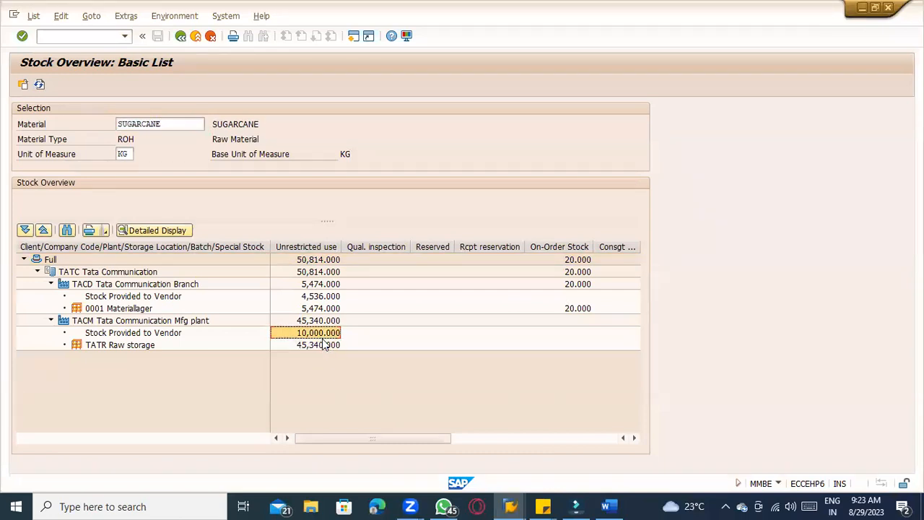
click(323, 346)
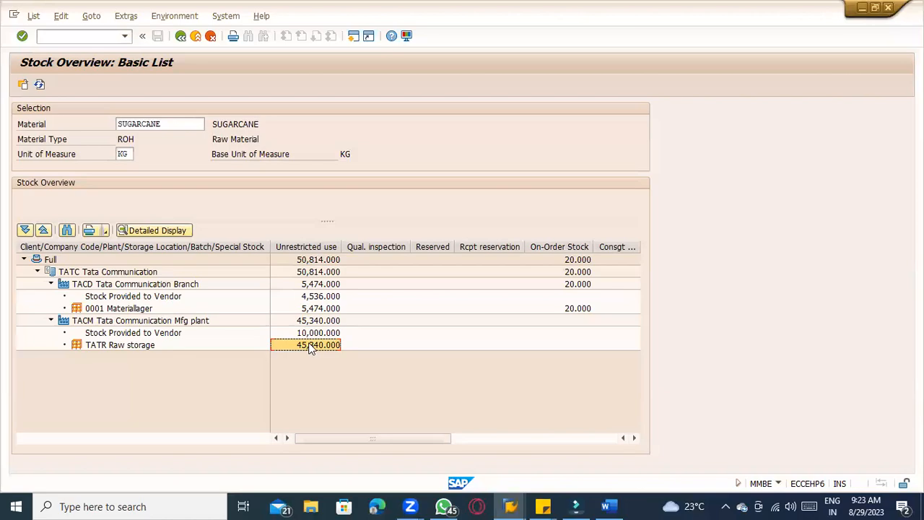
Leave the outbound delivery and run Display Stock in Transit (MB5T) for material SUGARCANE
key(alt+Tab)
key(alt+Tab)
key(alt+Tab)
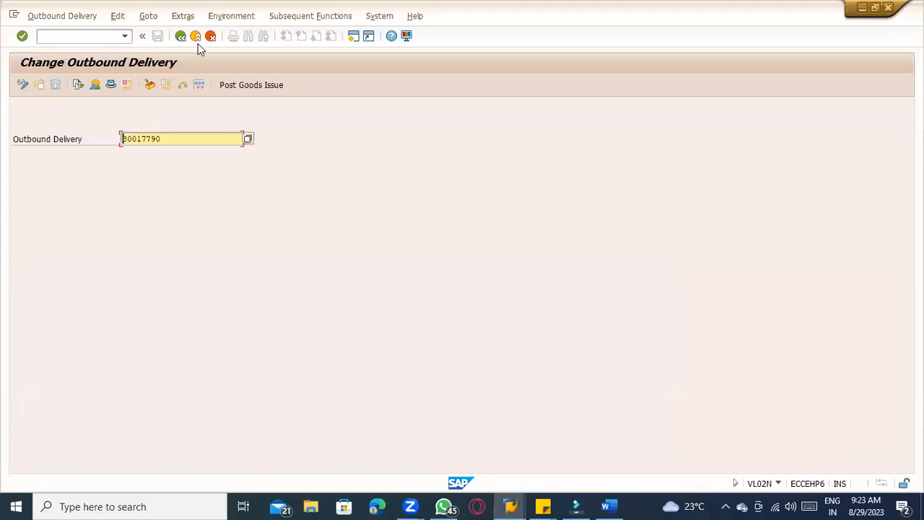
click(197, 37)
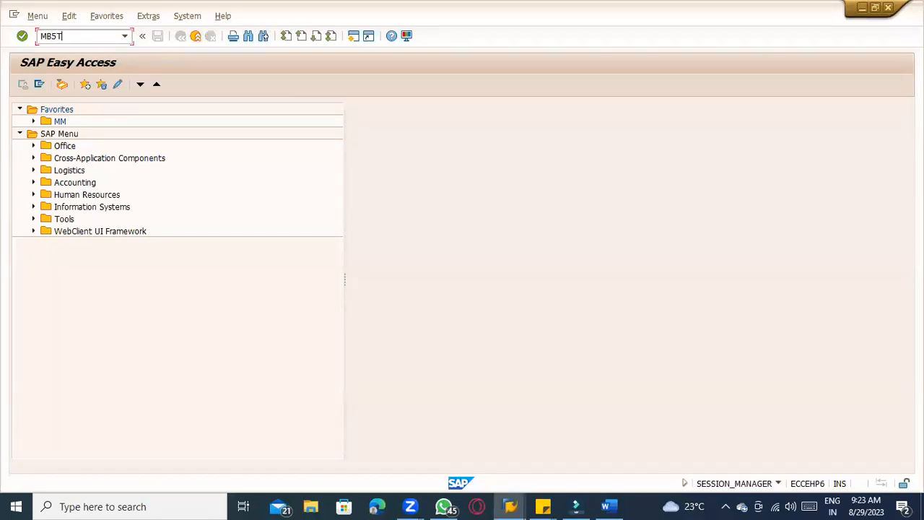
key(Return)
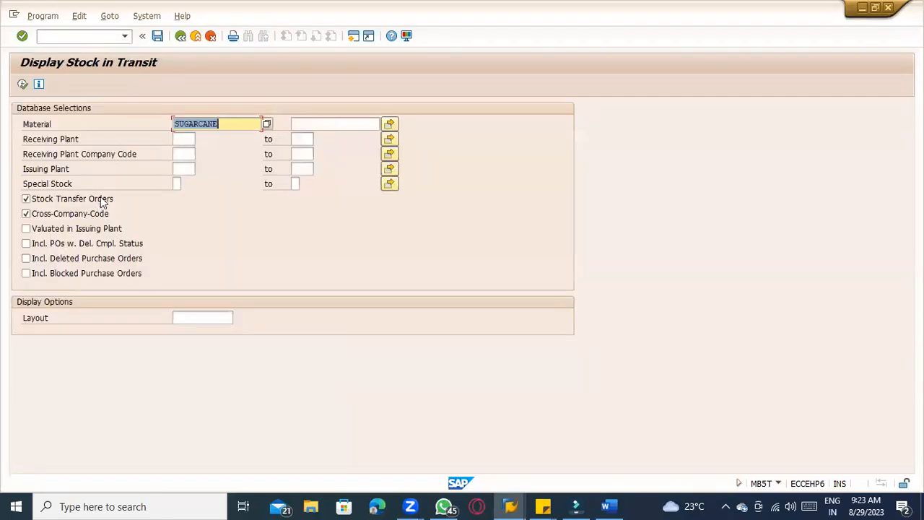
click(23, 84)
click(200, 163)
click(62, 164)
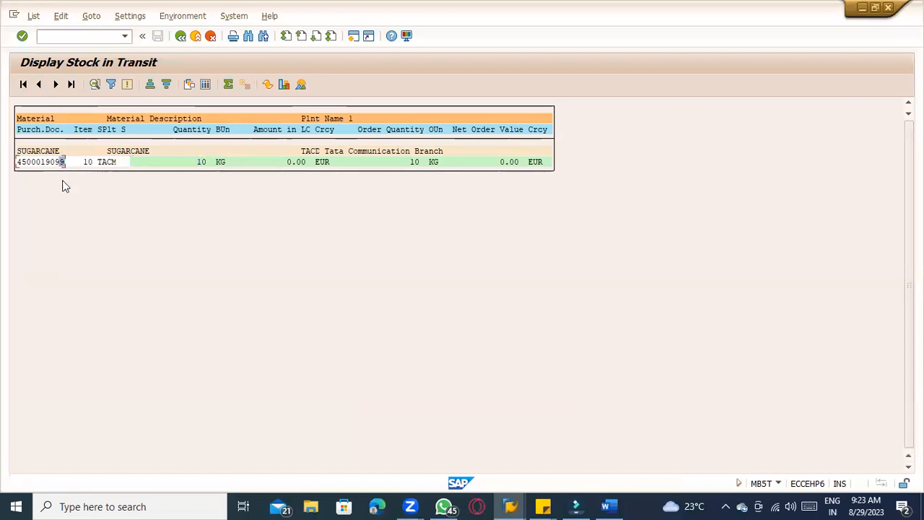
Go back to the stock in transit selection and re-run the report for SUGARCANE
click(214, 162)
click(181, 36)
key(alt+Tab)
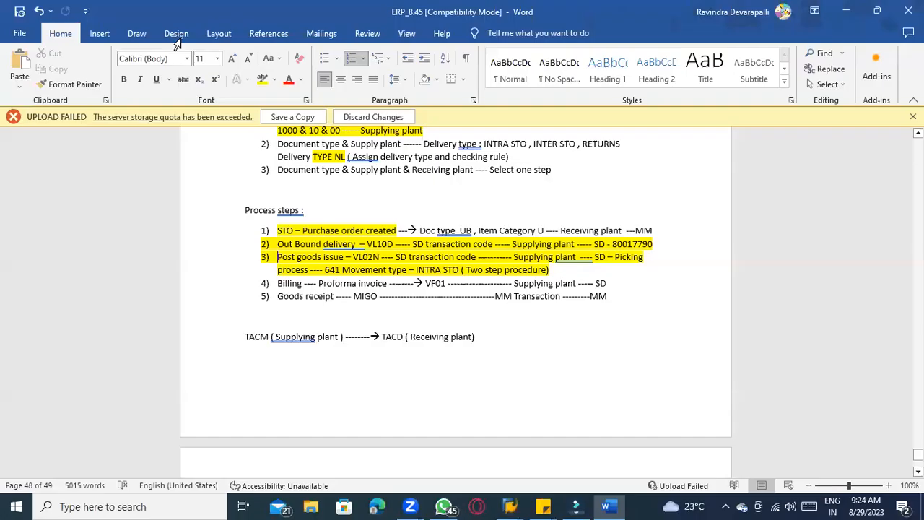
key(alt+Tab)
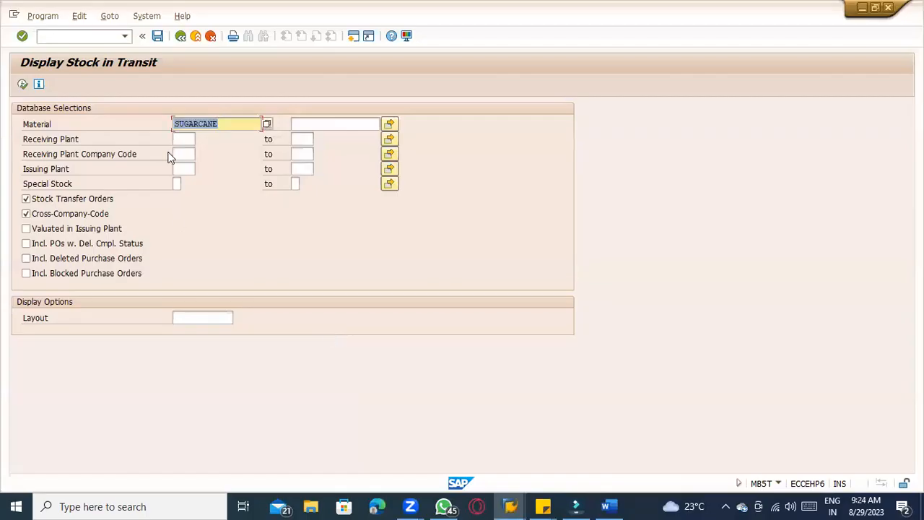
key(F8)
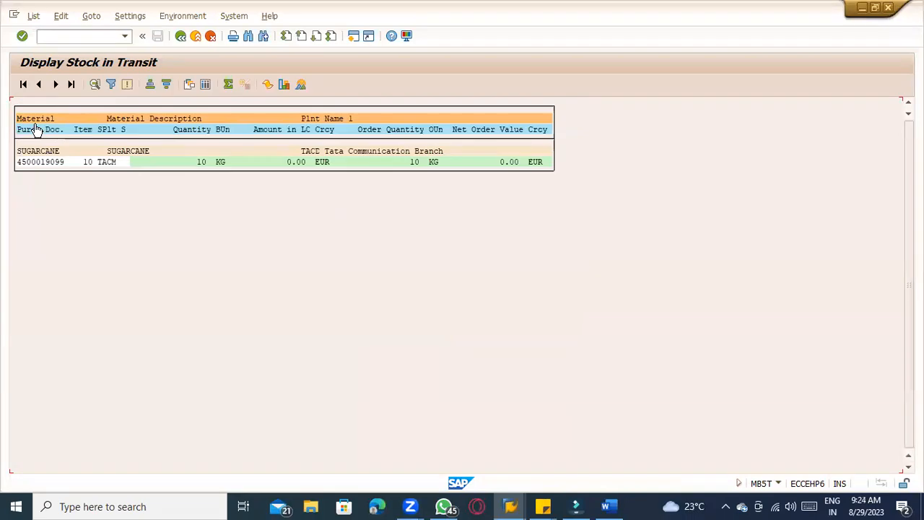
Start MIGO as a goods receipt against an outbound delivery
key(alt+Tab)
key(alt+Tab)
key(alt+Tab)
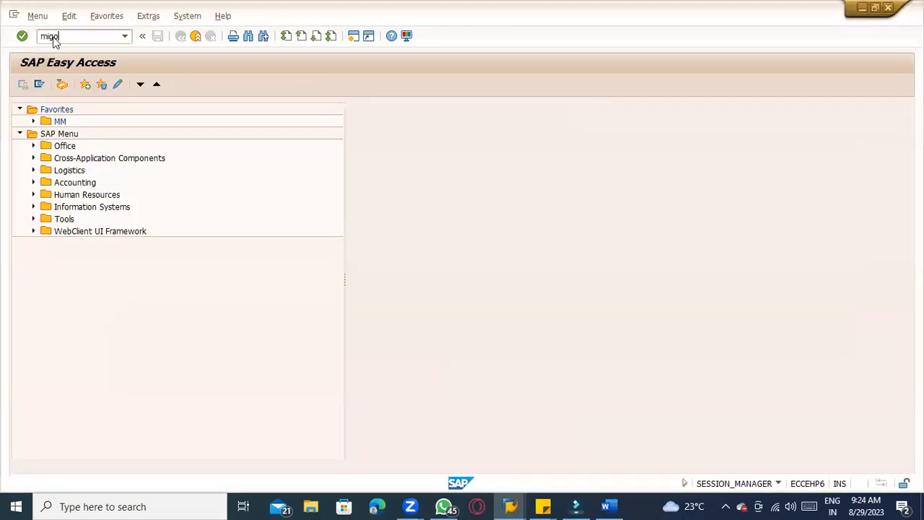
key(Return)
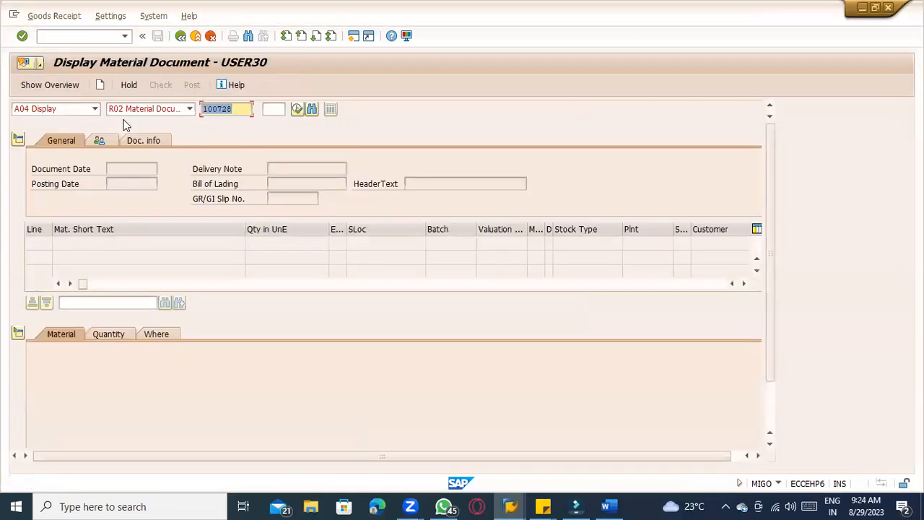
click(80, 110)
click(73, 120)
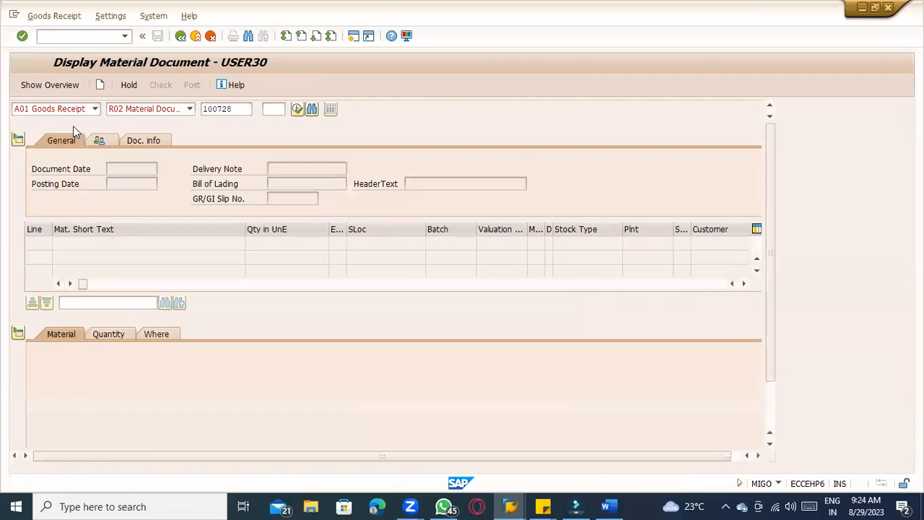
click(132, 109)
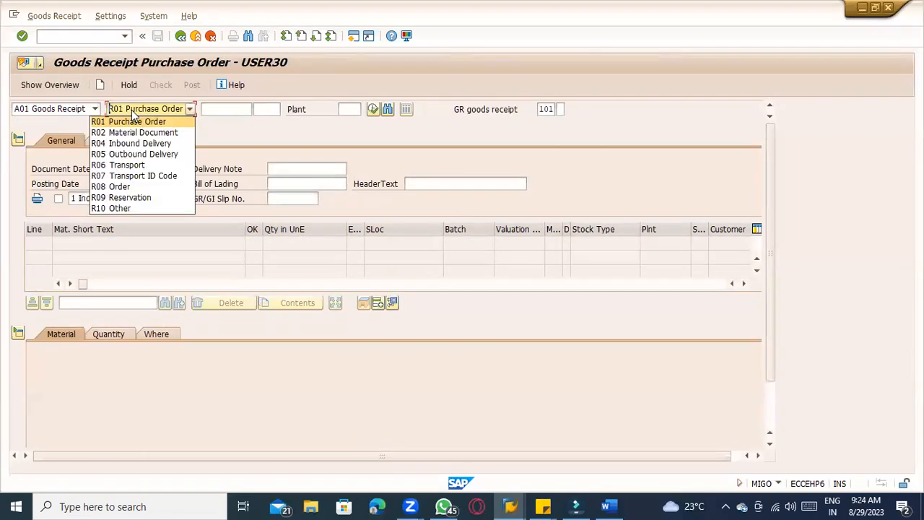
click(140, 154)
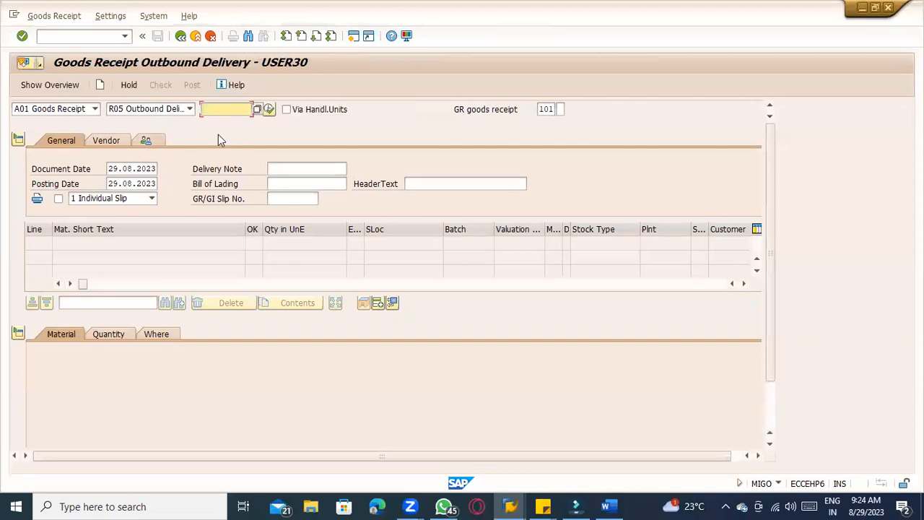
key(alt+Tab)
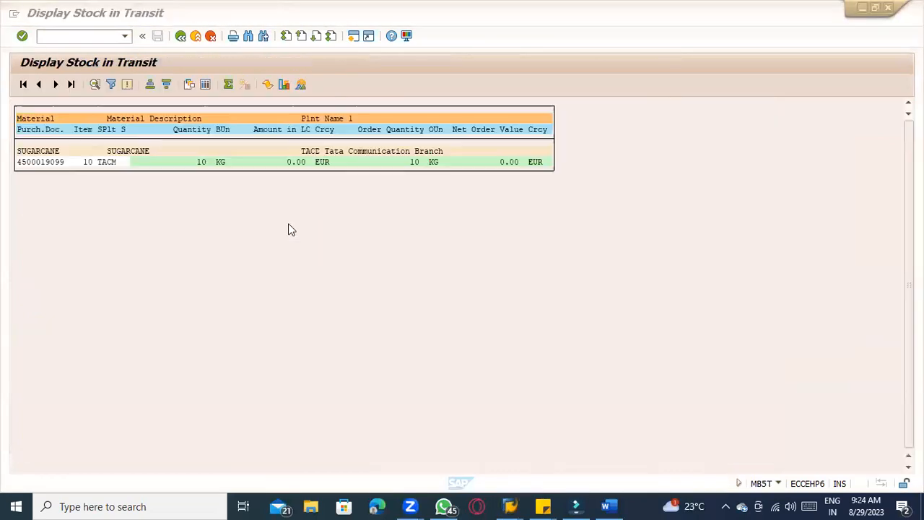
key(alt+Tab)
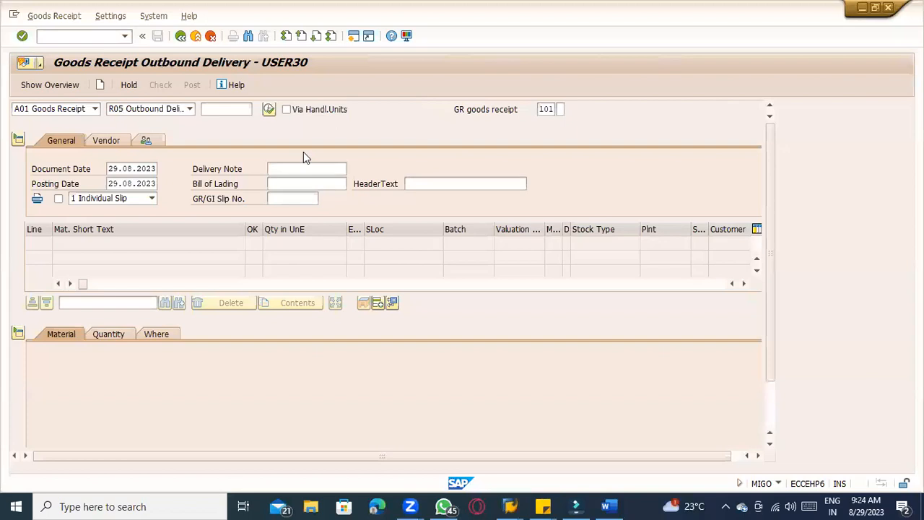
click(124, 109)
click(123, 110)
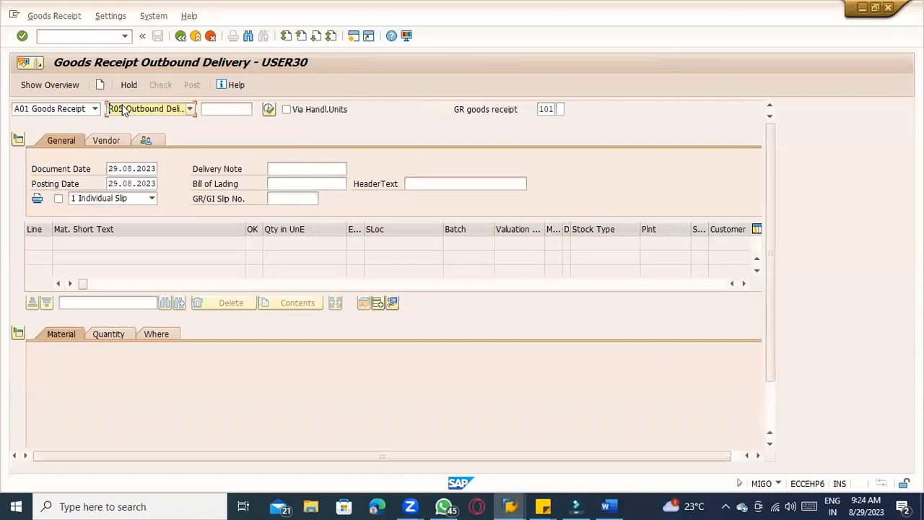
click(61, 108)
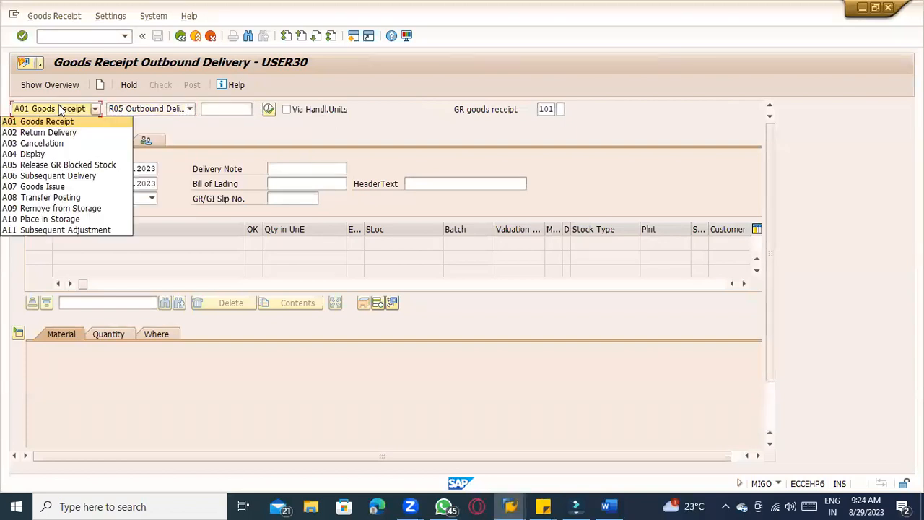
click(130, 109)
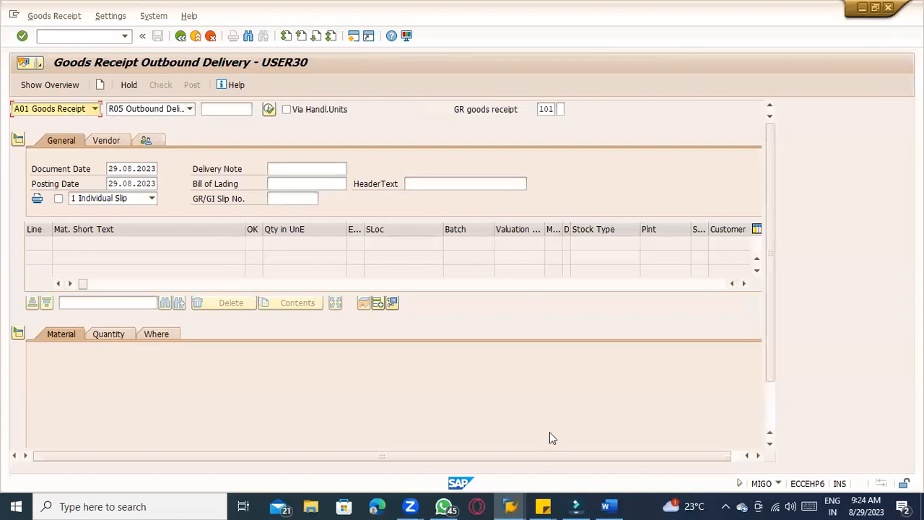
Copy outbound delivery number 80017790 from the Word notes and load it into the goods receipt
key(alt+Tab)
drag(614, 245, 656, 246)
key(ctrl+c)
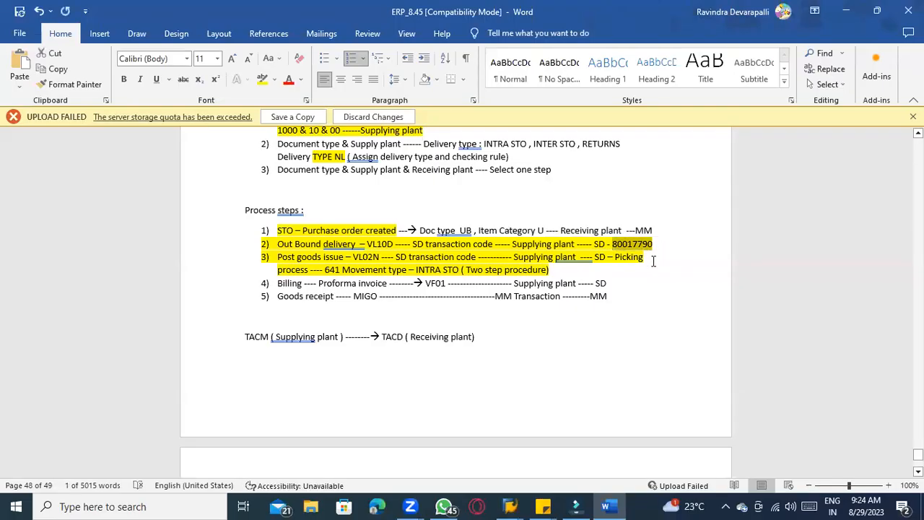
click(437, 230)
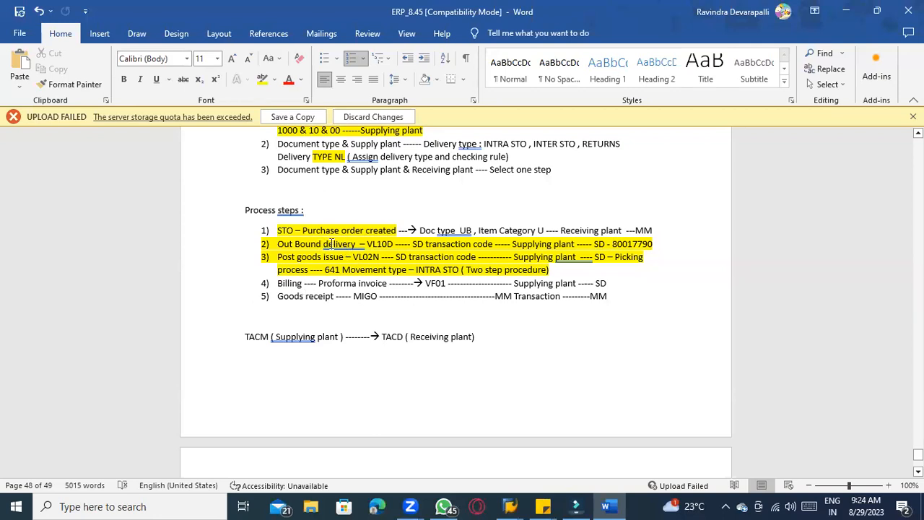
key(alt+Tab)
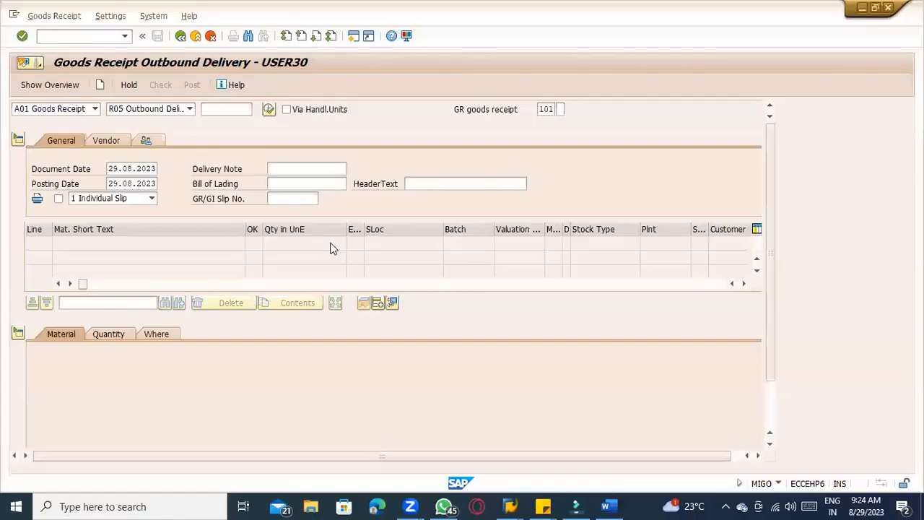
click(226, 107)
key(ctrl+v)
key(Return)
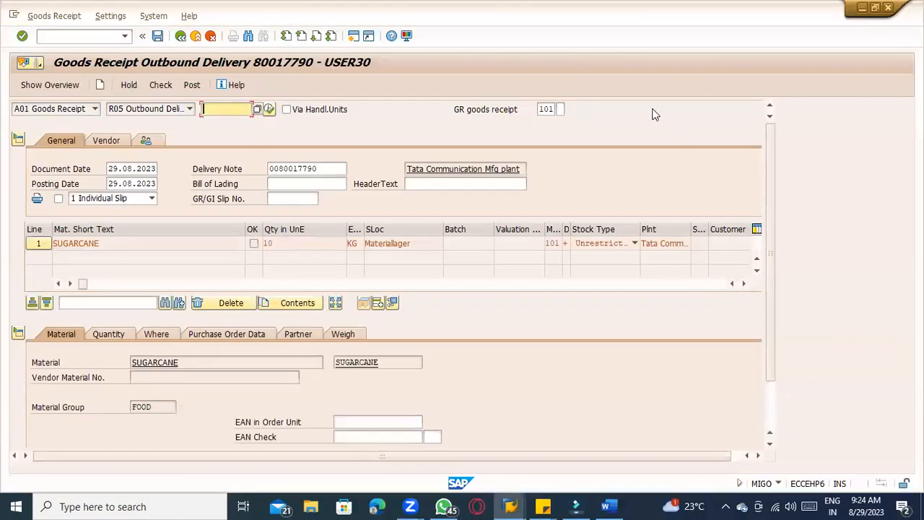
Inspect the receipt item's movement type, Quantity, Where, Purchase Order Data and Partner details
click(547, 109)
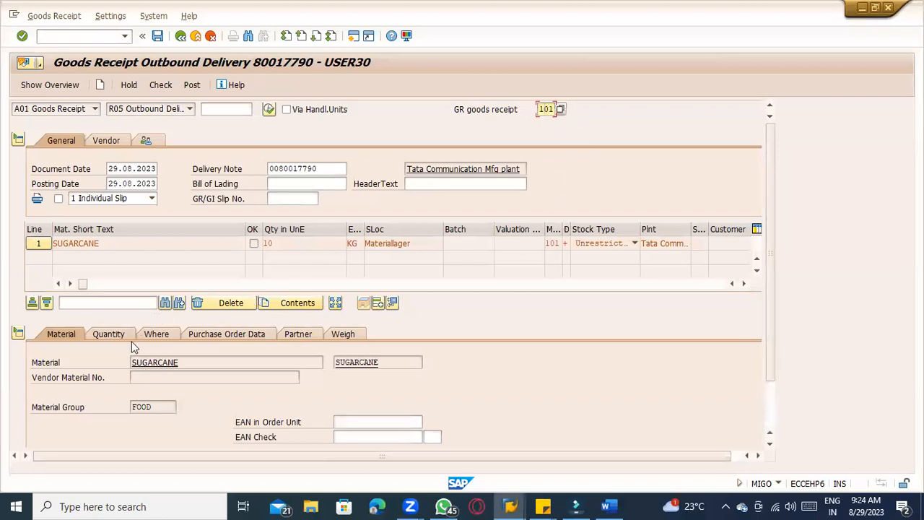
click(109, 334)
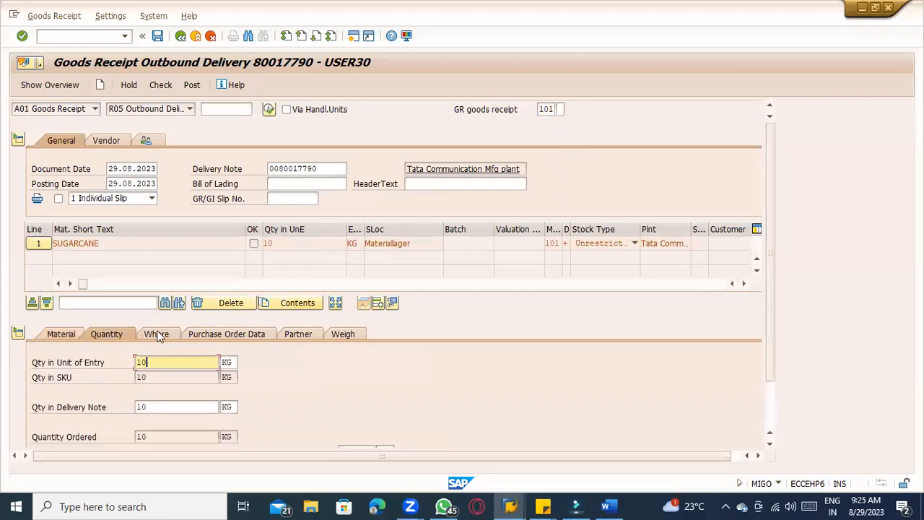
click(153, 334)
click(215, 393)
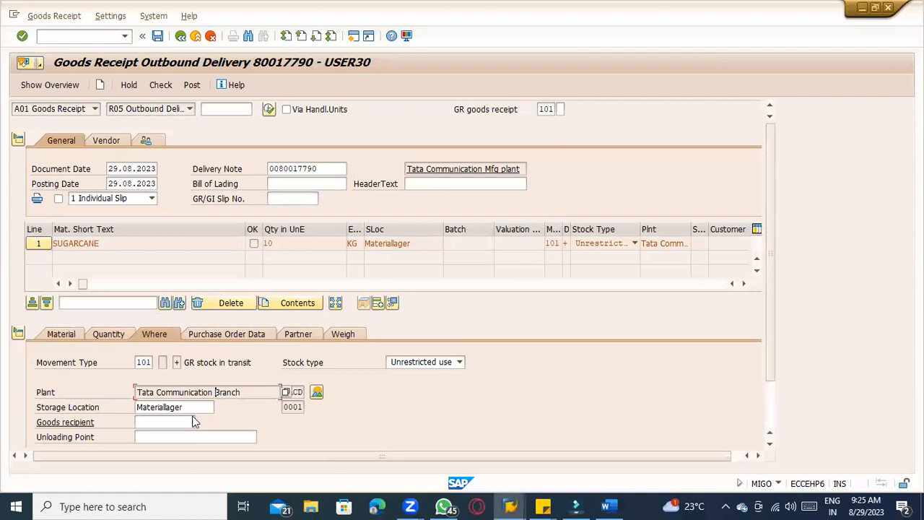
click(193, 409)
click(228, 336)
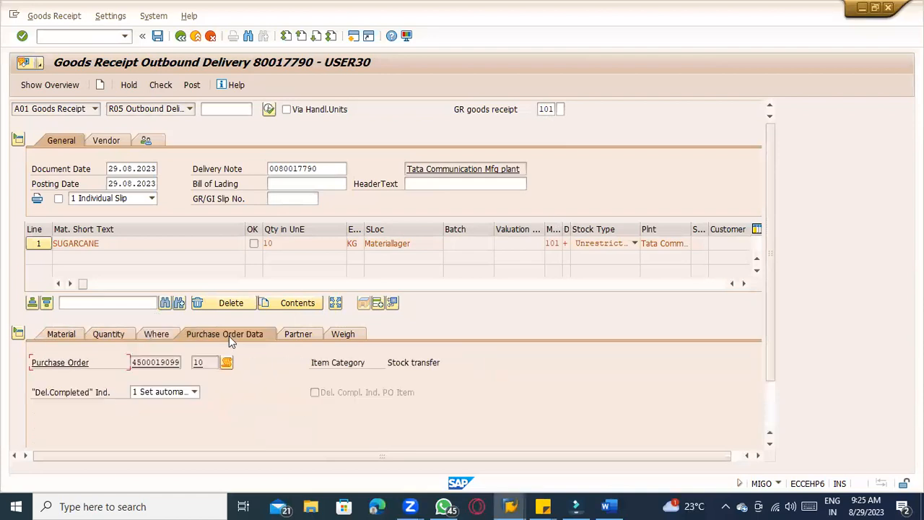
click(293, 336)
double_click(287, 377)
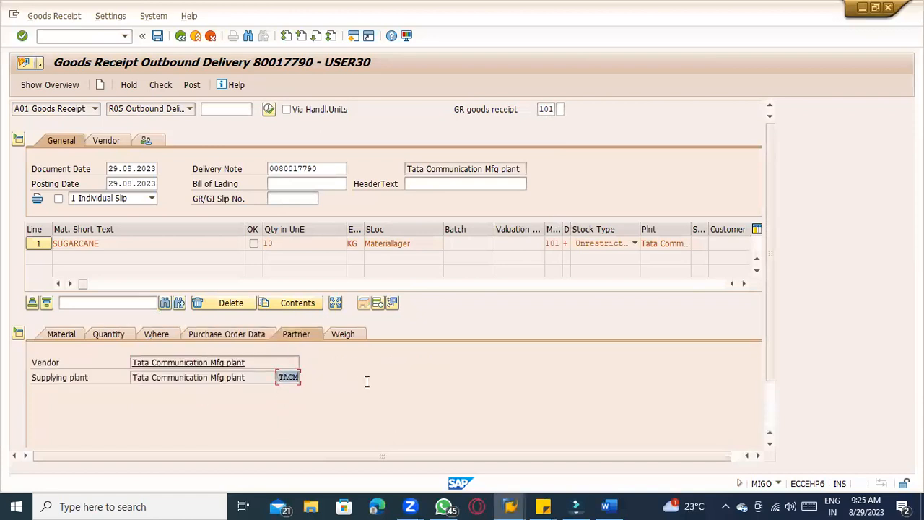
click(61, 340)
click(109, 334)
click(156, 335)
click(231, 336)
scroll(283, 355, down, 1)
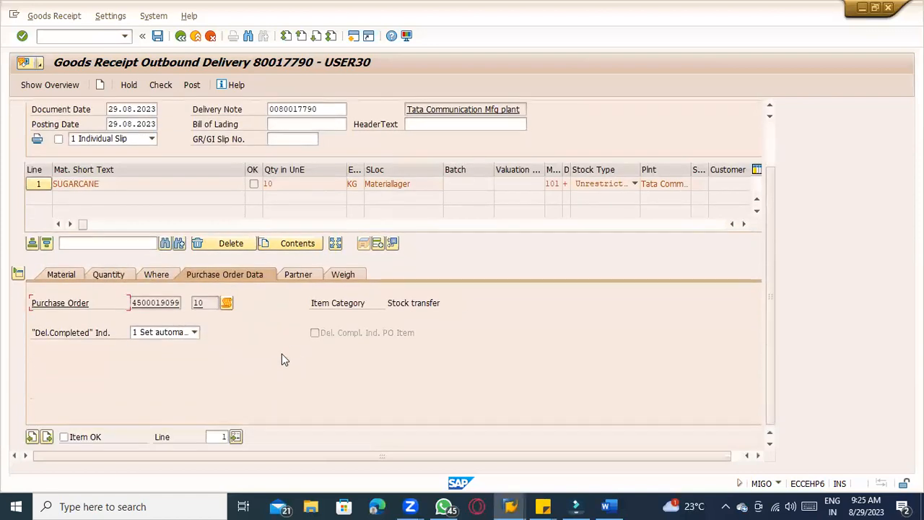
scroll(206, 430, up, 1)
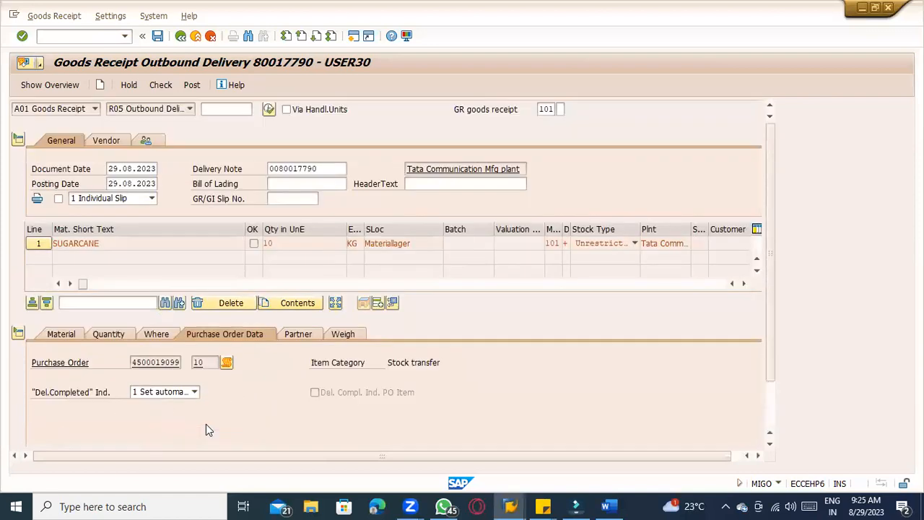
Review the item quantities and the header fields such as bill of lading, slip number and delivery note
click(115, 334)
double_click(168, 366)
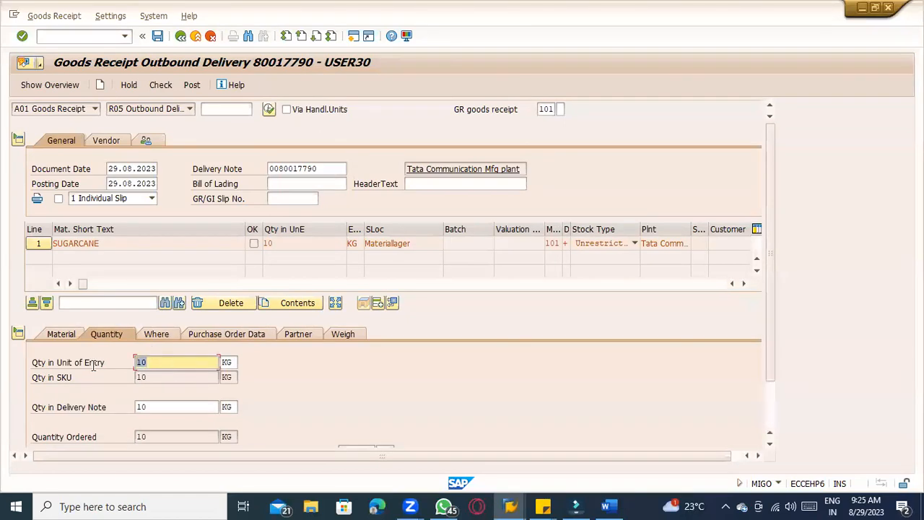
scroll(120, 394, down, 1)
scroll(107, 428, up, 1)
click(305, 183)
click(300, 198)
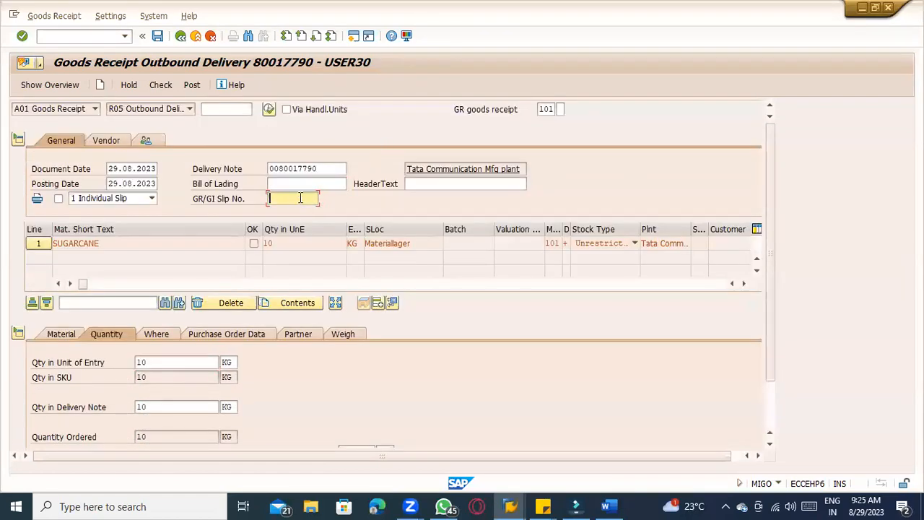
click(300, 187)
click(299, 200)
click(413, 185)
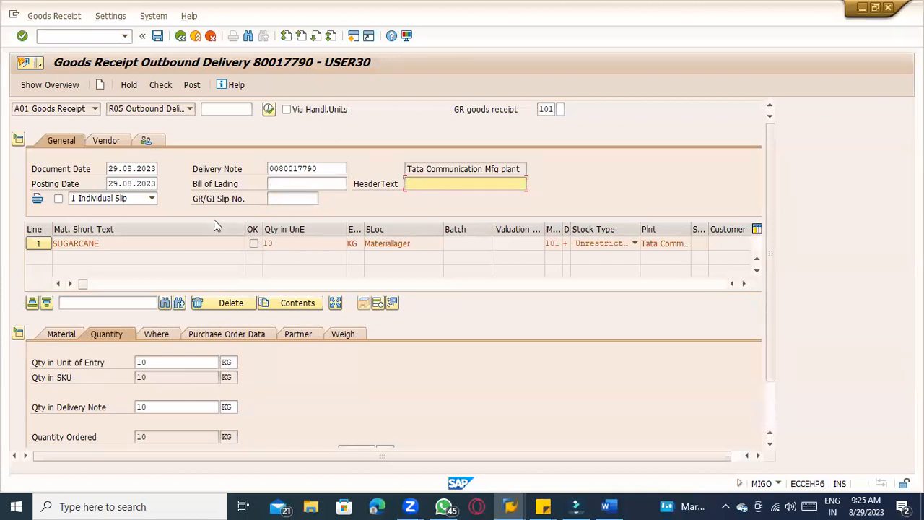
drag(327, 169, 247, 171)
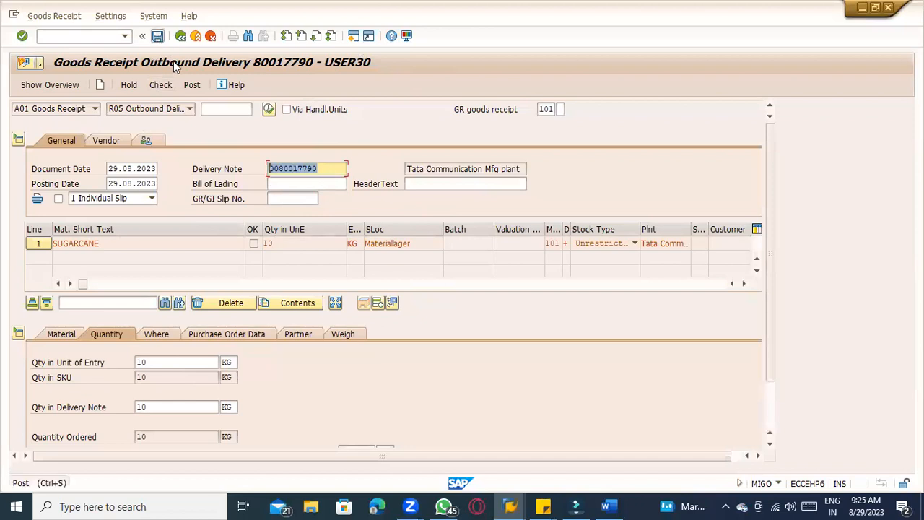
Check and post the goods receipt, then display the posted material document
click(161, 85)
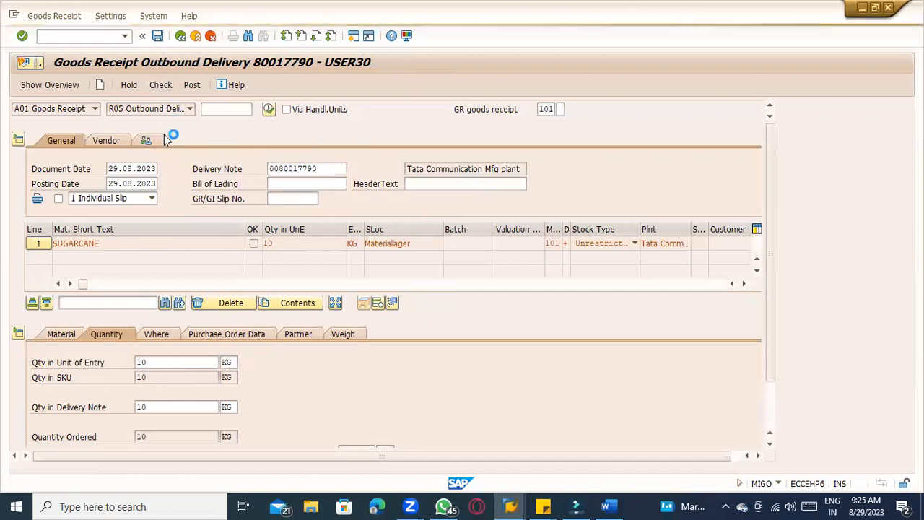
click(192, 85)
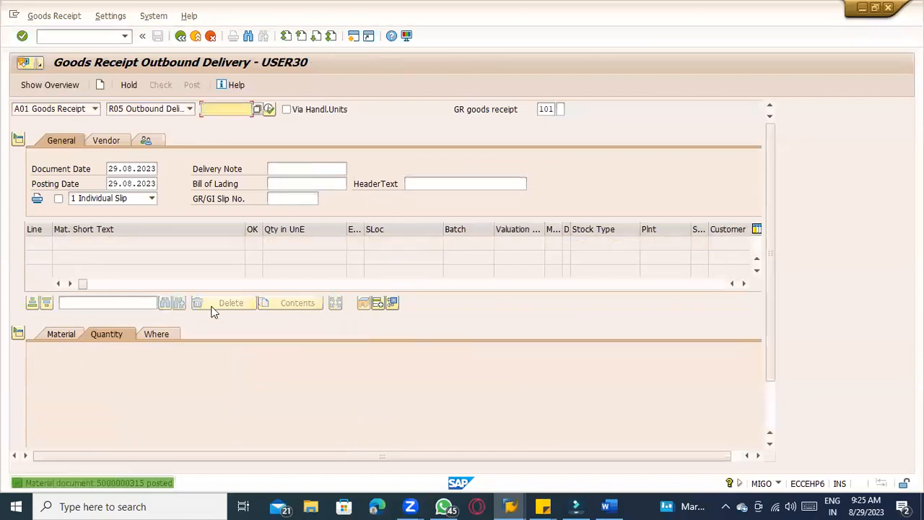
click(76, 108)
click(68, 154)
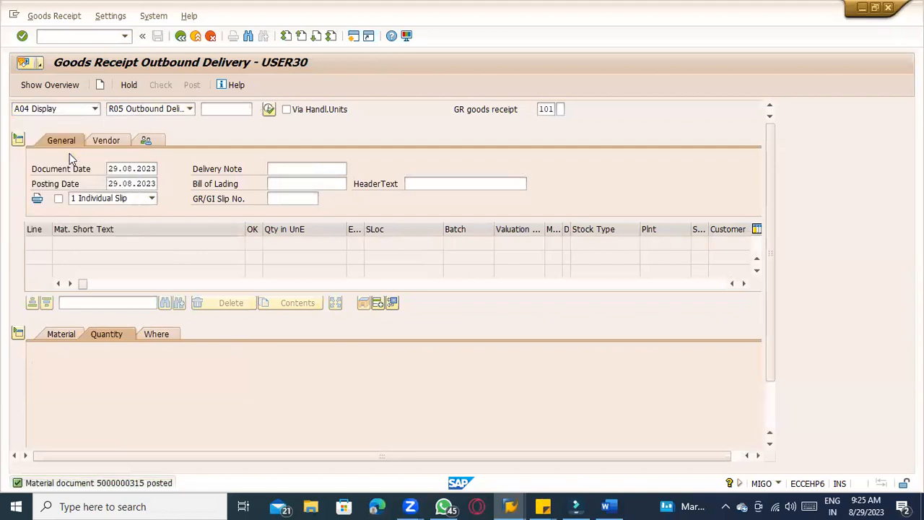
key(Return)
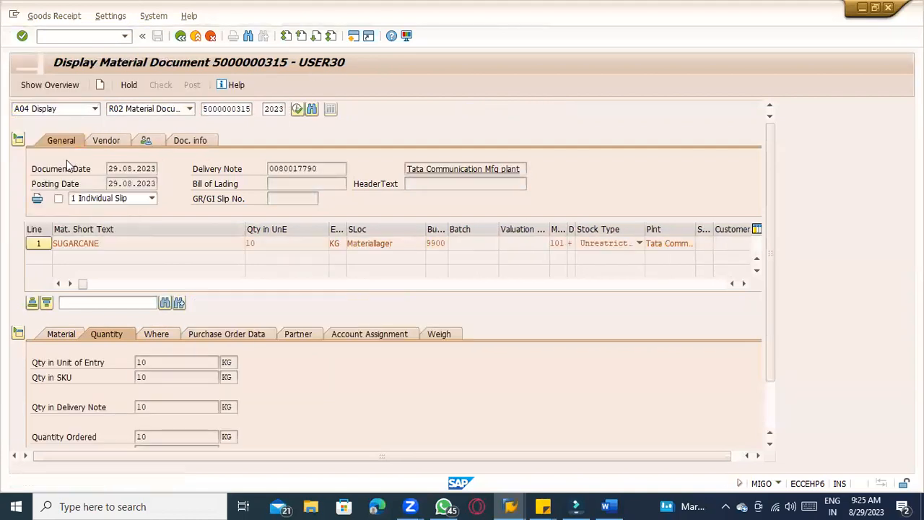
Switch to the stock in transit report and rerun it for SUGARCANE
key(alt+Tab)
click(396, 212)
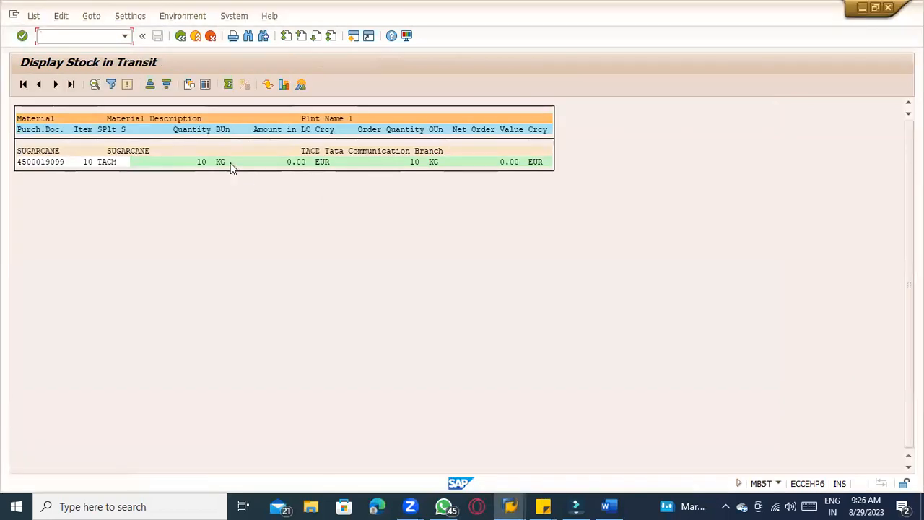
click(181, 36)
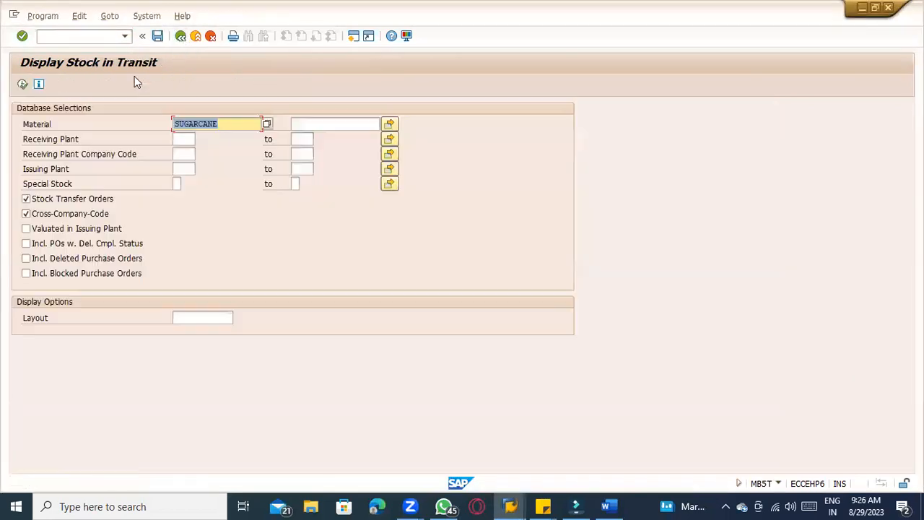
click(23, 85)
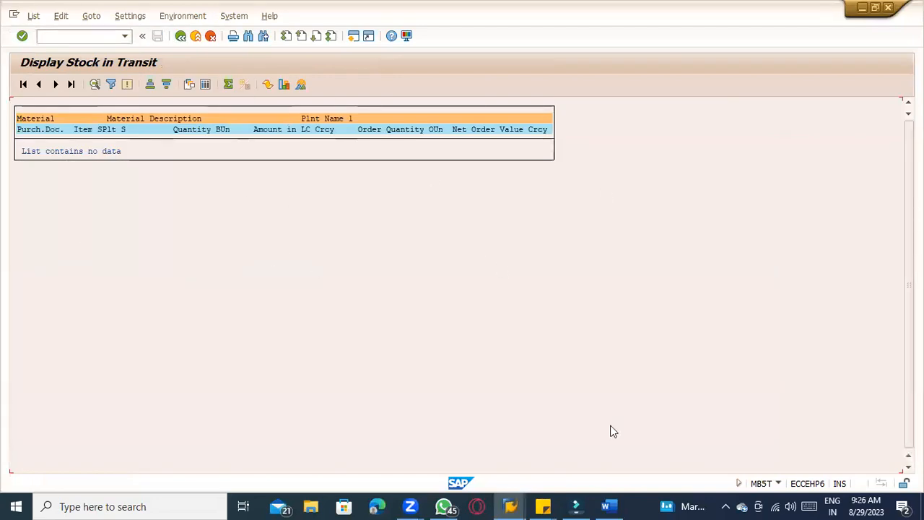
Switch to the stock overview for SUGARCANE, refresh it, and check the unrestricted stock of TACD's 0001 Materiallager
click(510, 506)
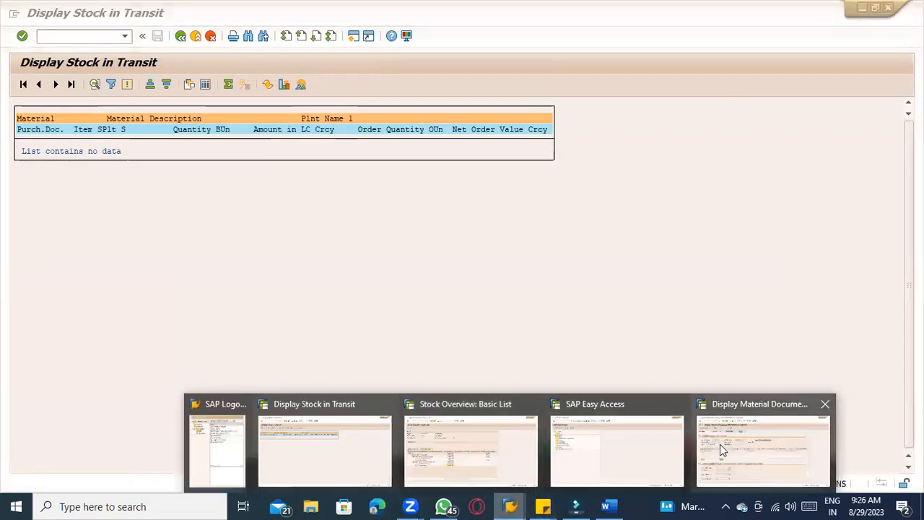
click(446, 463)
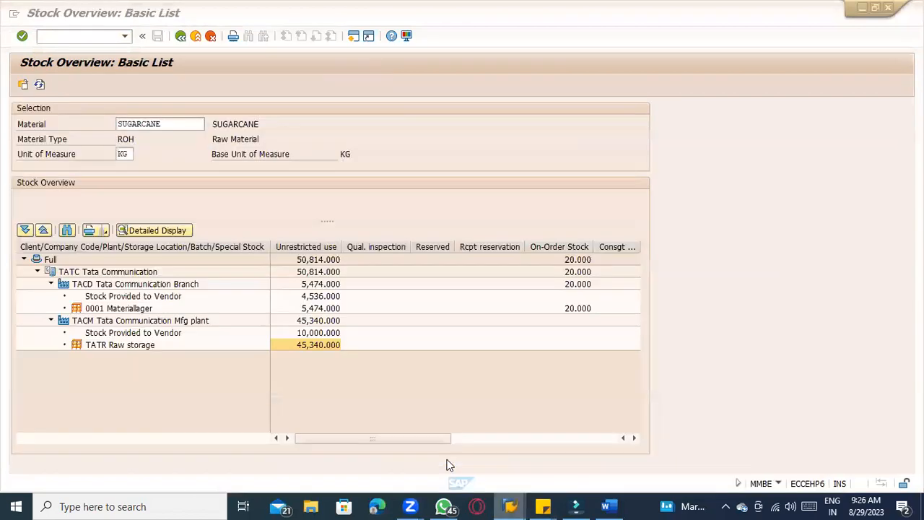
click(318, 309)
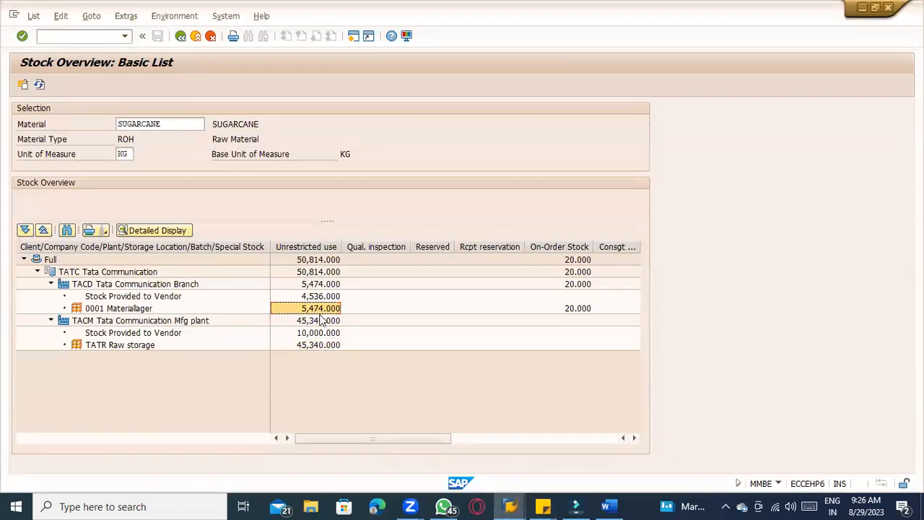
click(40, 85)
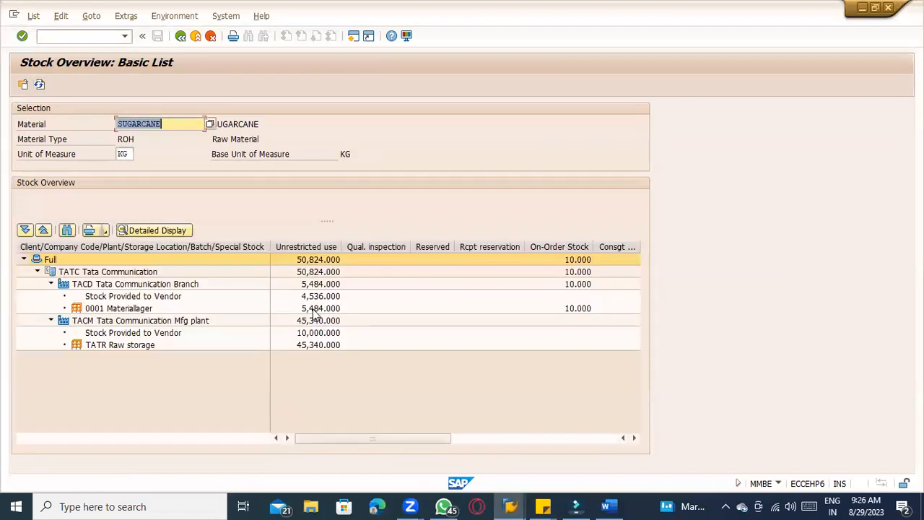
click(317, 309)
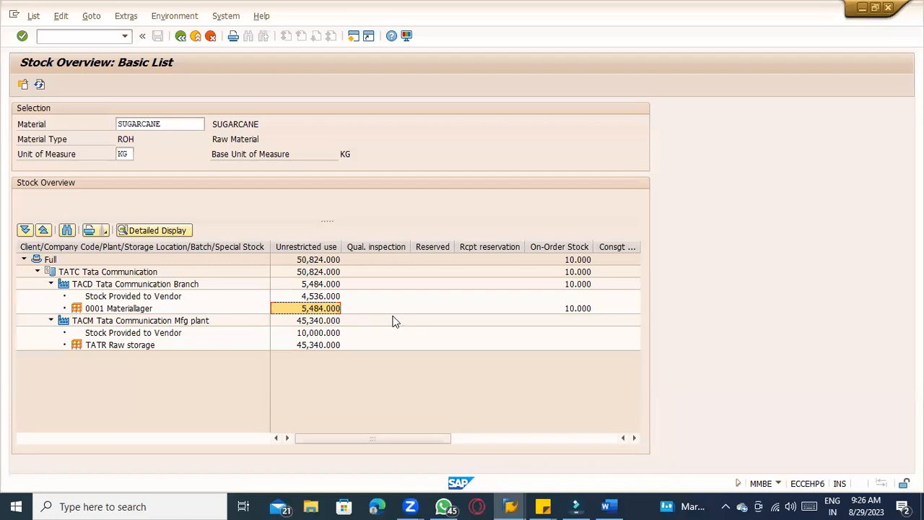
Review the master data, MM configuration and process steps listed in the Word notes
key(alt+Tab)
key(alt+Tab)
key(alt+Tab)
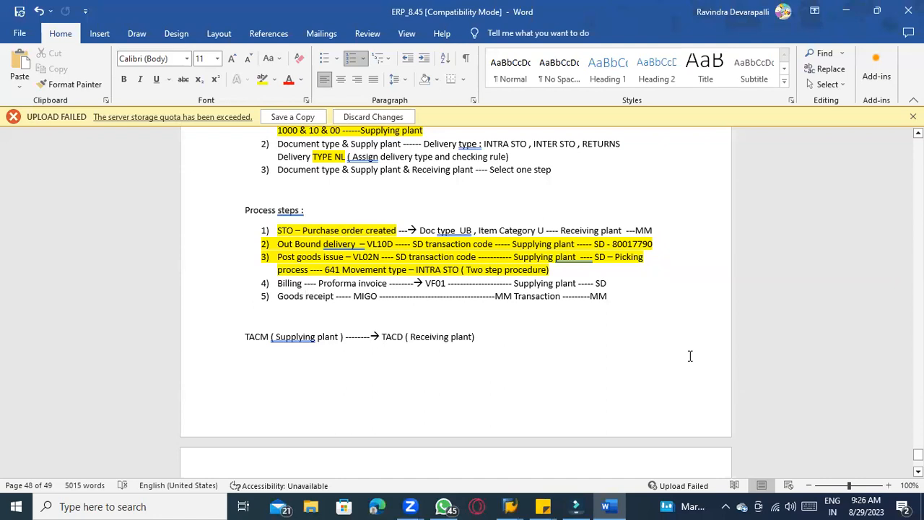
scroll(689, 357, down, 1)
scroll(690, 356, up, 7)
scroll(690, 356, up, 6)
scroll(690, 356, down, 9)
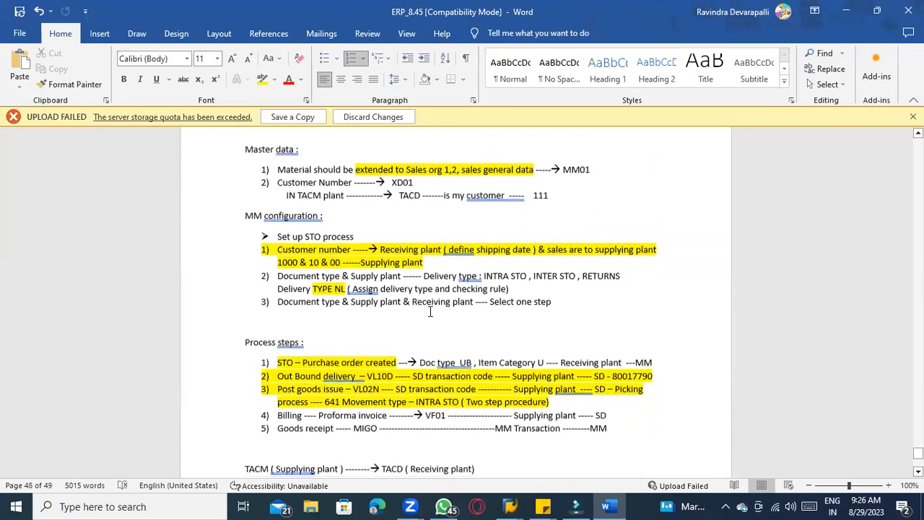
scroll(275, 231, up, 2)
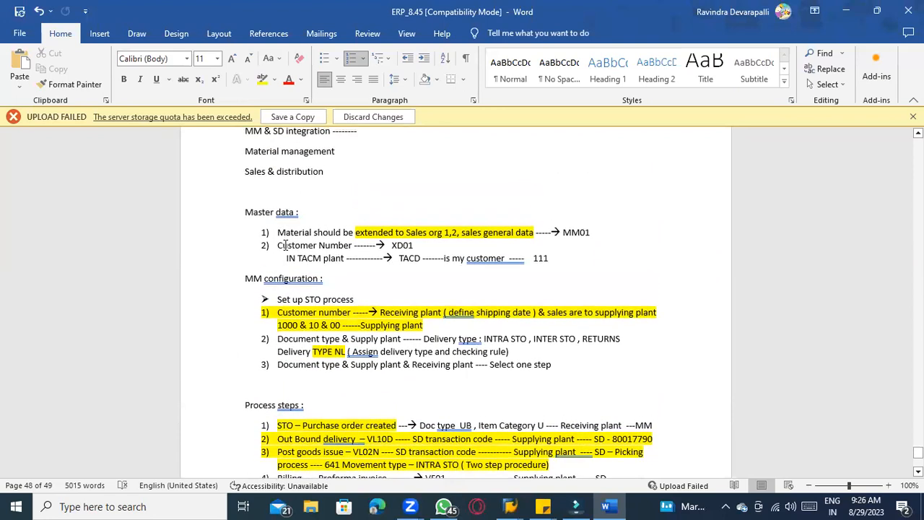
scroll(440, 319, down, 2)
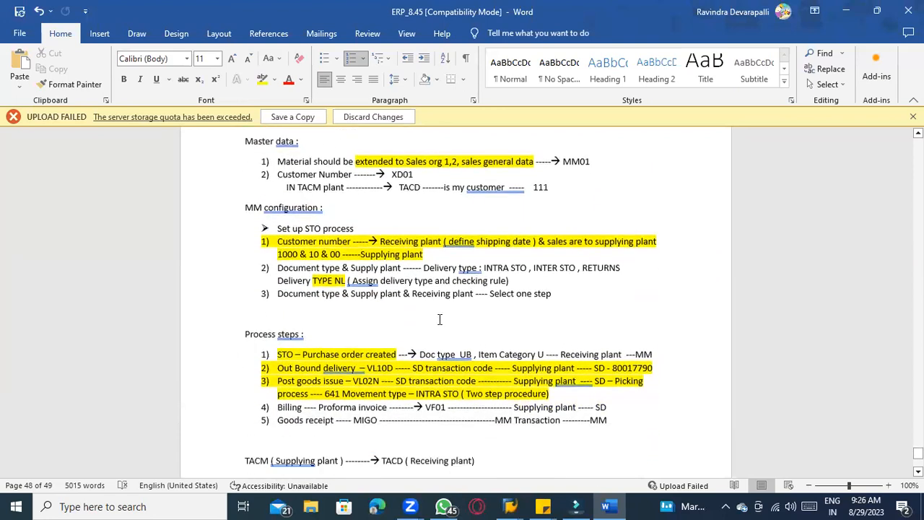
drag(556, 268, 262, 202)
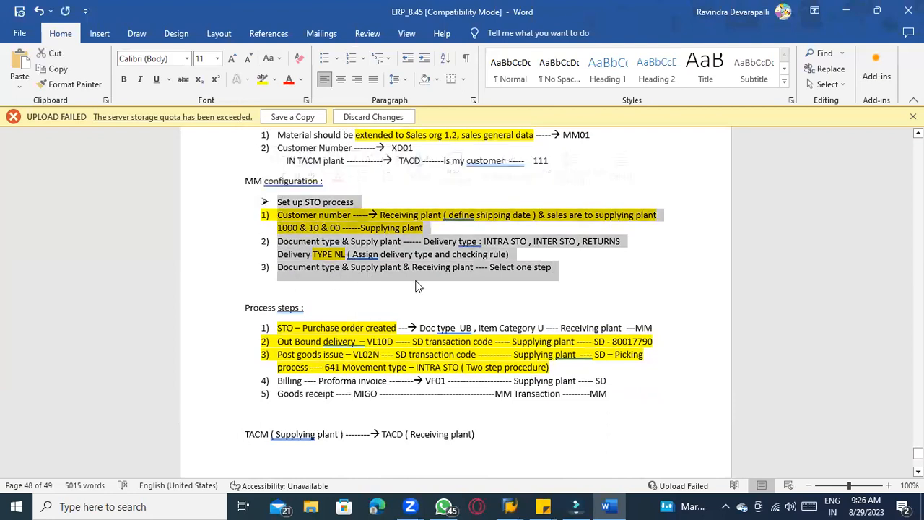
scroll(416, 287, up, 3)
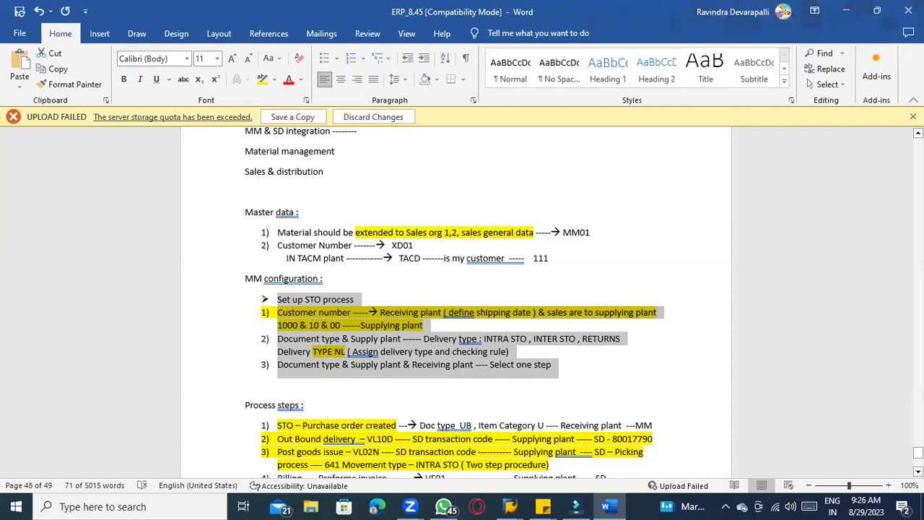
scroll(891, 164, down, 1)
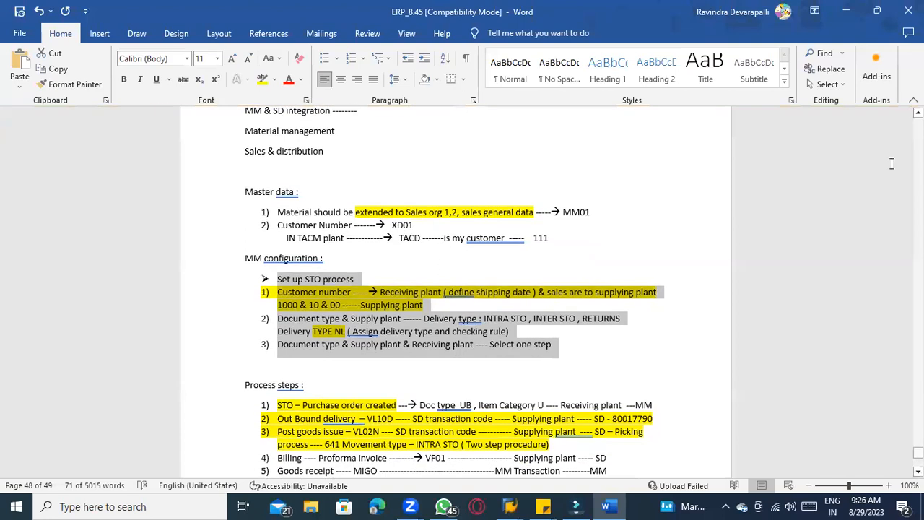
scroll(892, 164, up, 1)
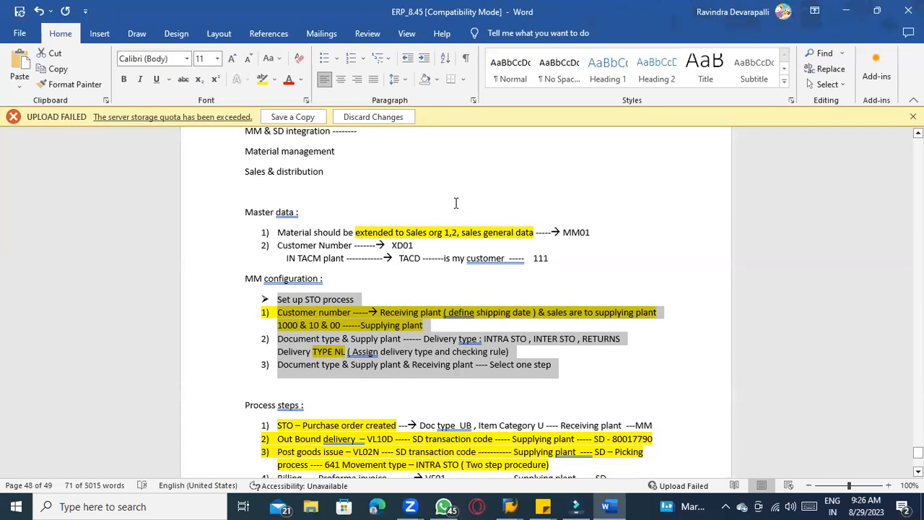
click(267, 439)
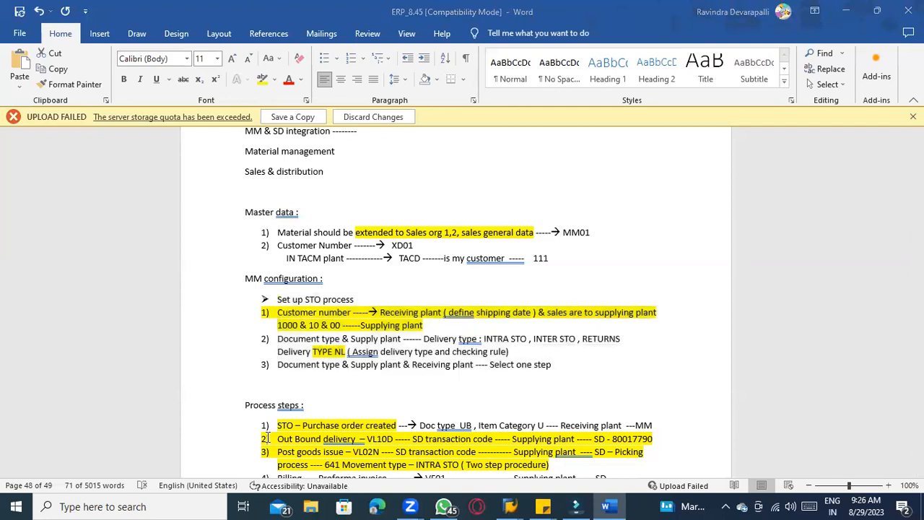